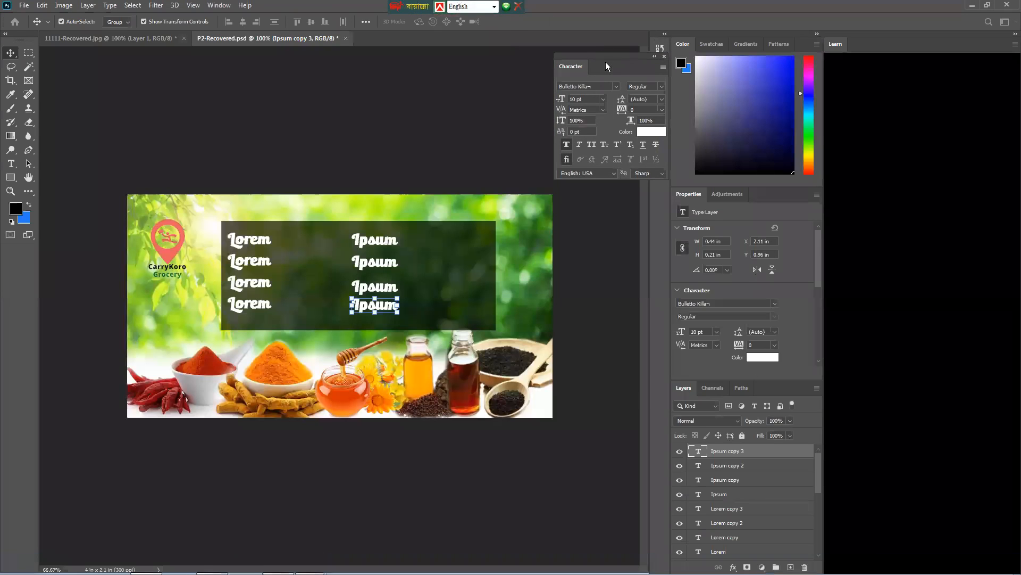
- Move the floating Character palette clear of the document area
{"action": "left_click_drag", "start_coordinate": [606, 61], "coordinate": [945, 47]}
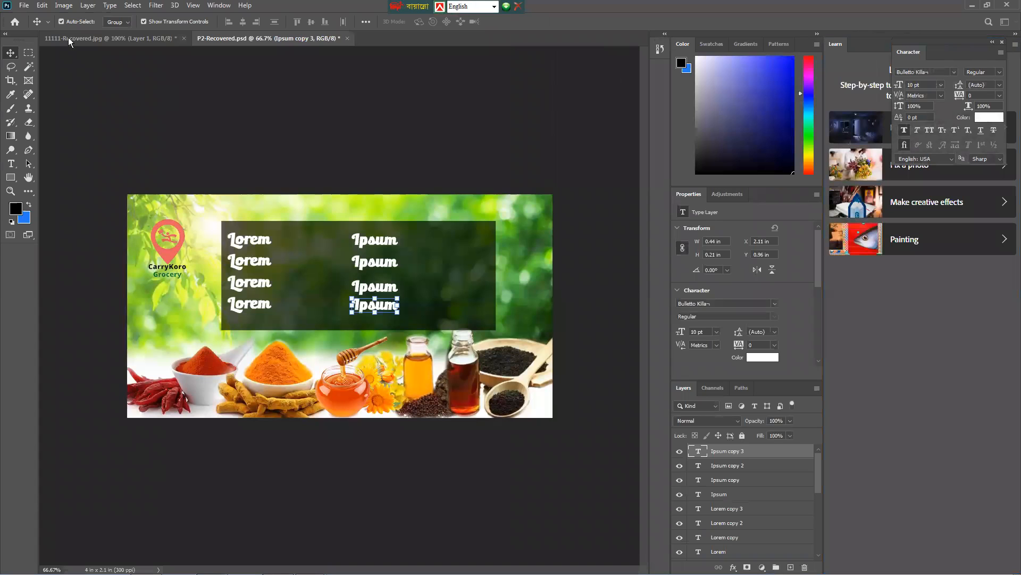
{"action": "left_click", "coordinate": [26, 7]}
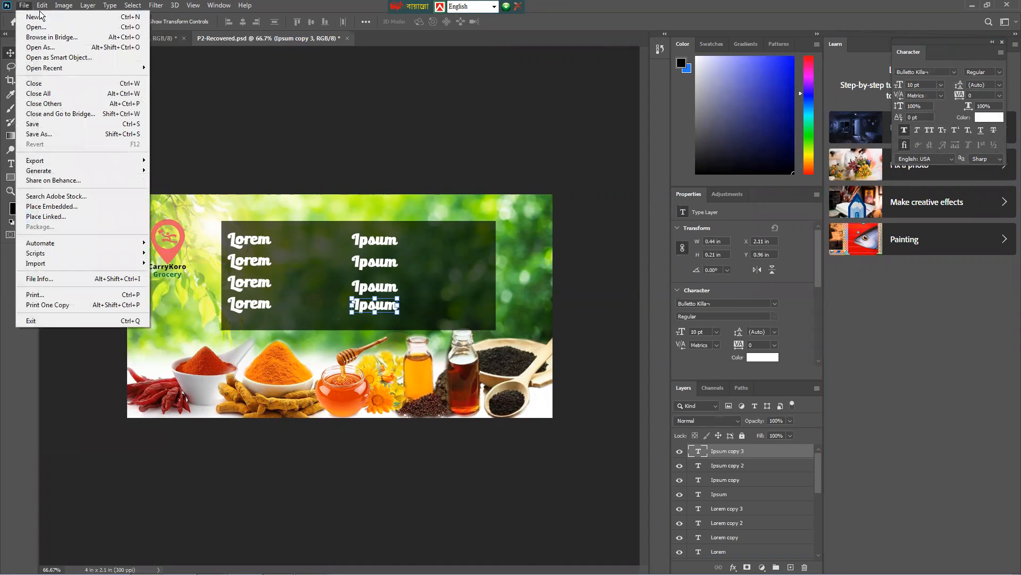
{"action": "left_click", "coordinate": [38, 26]}
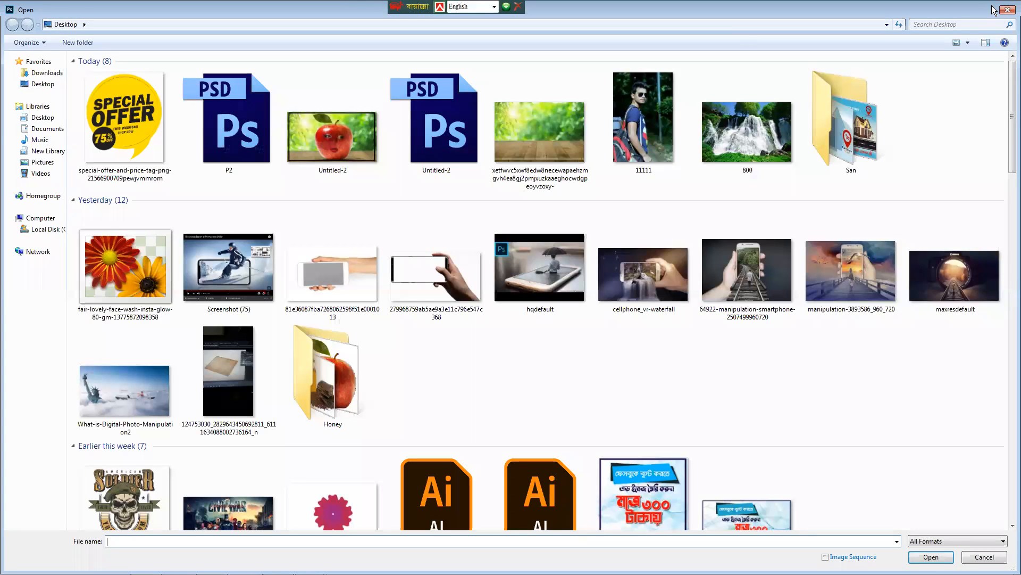
{"action": "left_click", "coordinate": [1007, 9]}
- Create a new document 1280 by 720 pixels at 72 pixels/inch, in RGB Color with a white artboard
{"action": "left_click", "coordinate": [24, 6]}
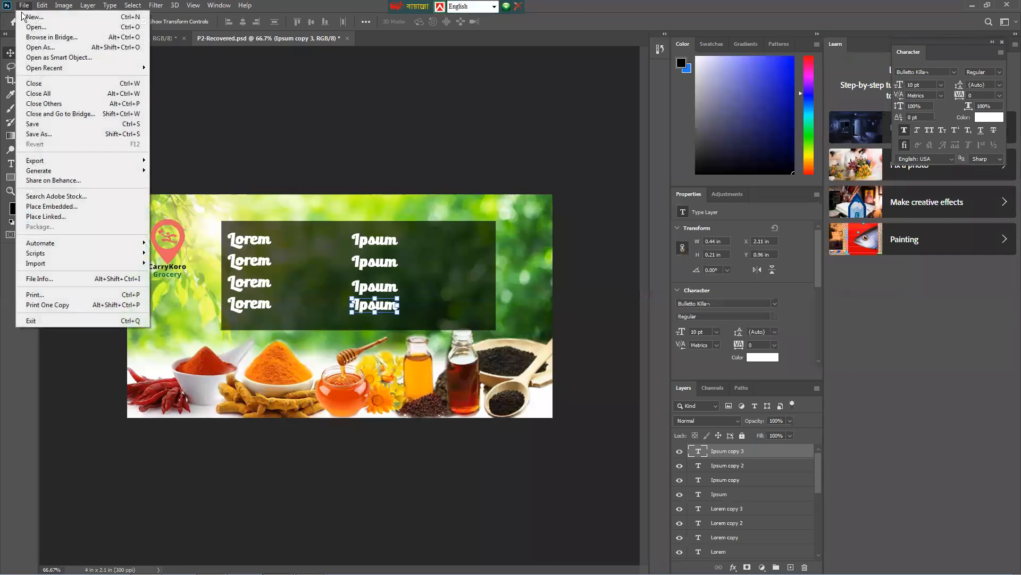
{"action": "left_click", "coordinate": [29, 17]}
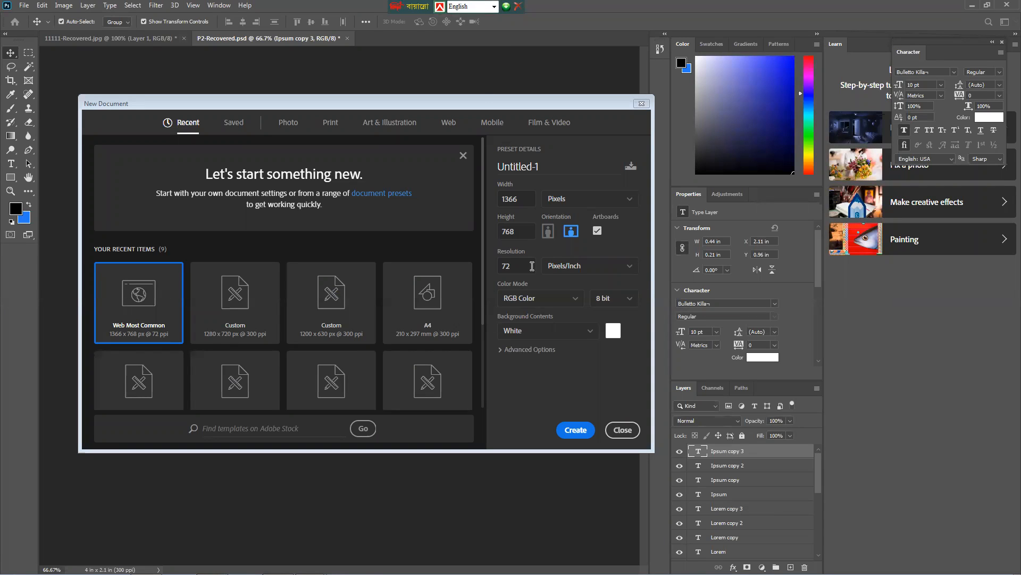
{"action": "left_click", "coordinate": [531, 200]}
{"action": "type", "text": "1280"}
{"action": "left_click", "coordinate": [530, 228]}
{"action": "type", "text": "720"}
{"action": "left_click", "coordinate": [515, 269]}
{"action": "left_click", "coordinate": [567, 432]}
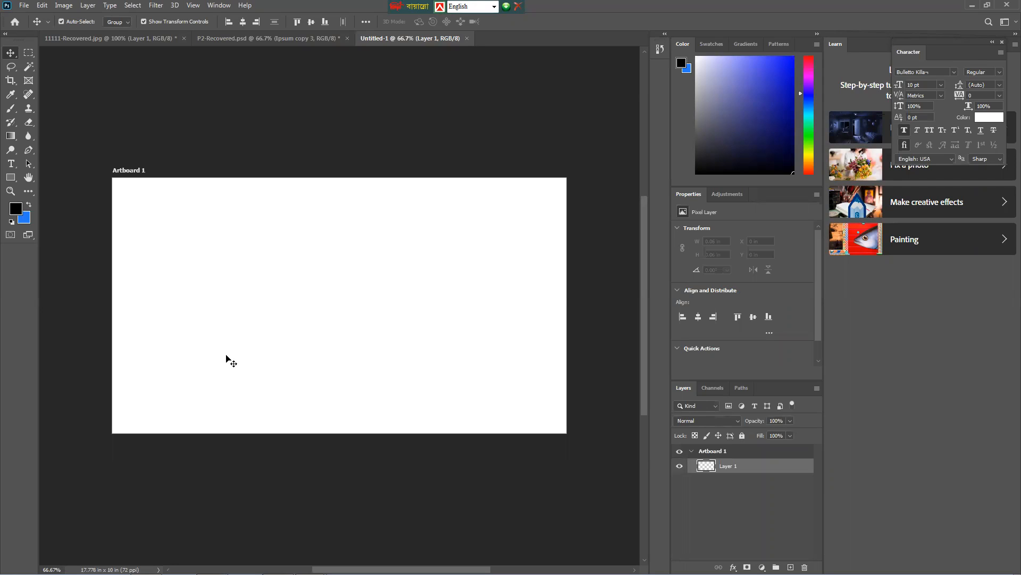
- Add the letter "a" as text on the artboard in place of the placeholder text, at 72 pt
{"action": "left_click", "coordinate": [14, 167]}
{"action": "left_click", "coordinate": [273, 296]}
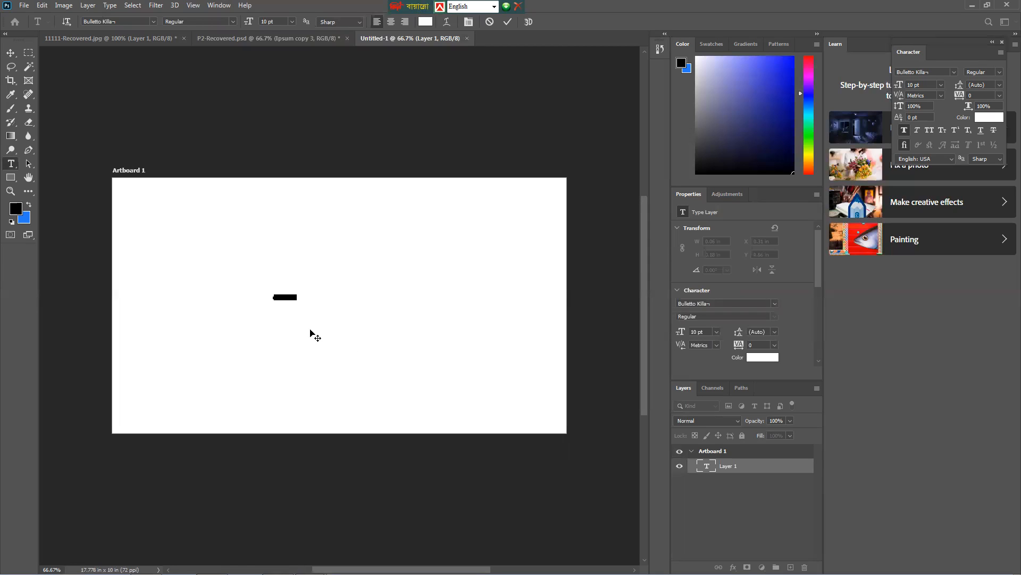
{"action": "key", "text": "BackSpace"}
{"action": "left_click", "coordinate": [291, 22]}
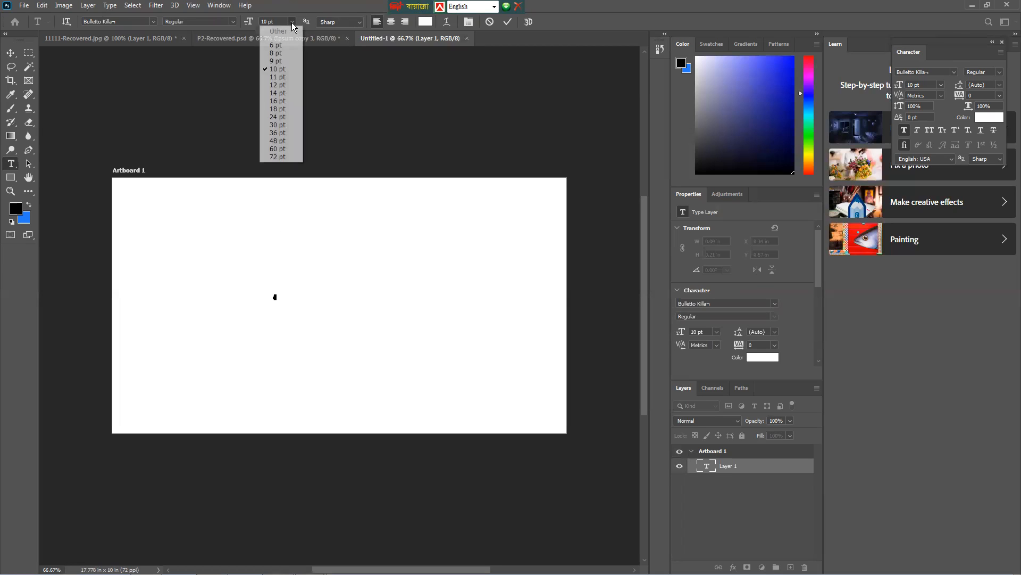
{"action": "left_click", "coordinate": [277, 157]}
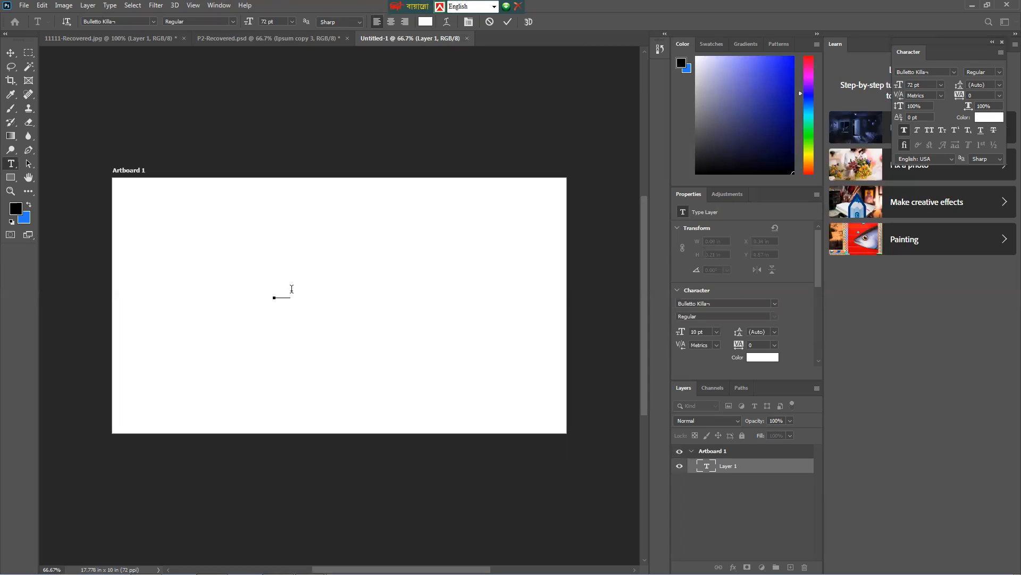
{"action": "left_click", "coordinate": [297, 295]}
{"action": "left_click_drag", "start_coordinate": [297, 298], "coordinate": [258, 285]}
{"action": "left_click", "coordinate": [295, 288]}
- Set the letter's text colour to black and commit the text
{"action": "left_click", "coordinate": [425, 25]}
{"action": "left_click_drag", "start_coordinate": [521, 369], "coordinate": [552, 424]}
{"action": "left_click", "coordinate": [654, 279]}
{"action": "key", "text": "ctrl"}
{"action": "key", "text": "ctrl+Return"}
{"action": "left_click_drag", "start_coordinate": [283, 292], "coordinate": [335, 307]}
{"action": "left_click", "coordinate": [527, 21]}
{"action": "left_click", "coordinate": [315, 310]}
{"action": "left_click", "coordinate": [302, 293]}
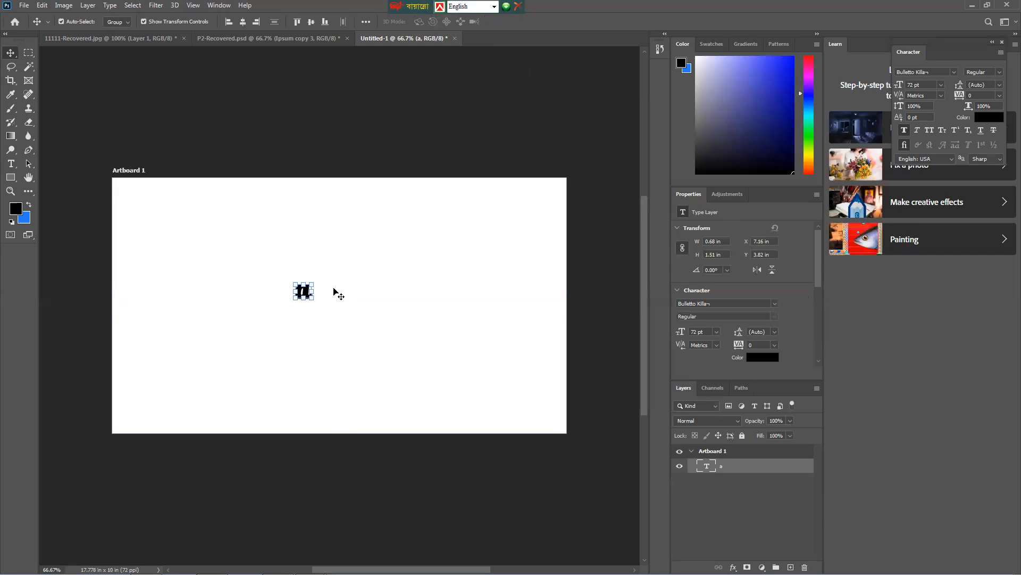
- Enlarge the letter "a" to about 656 pt and position it near the middle of the artboard
{"action": "left_click_drag", "start_coordinate": [315, 307], "coordinate": [451, 390]}
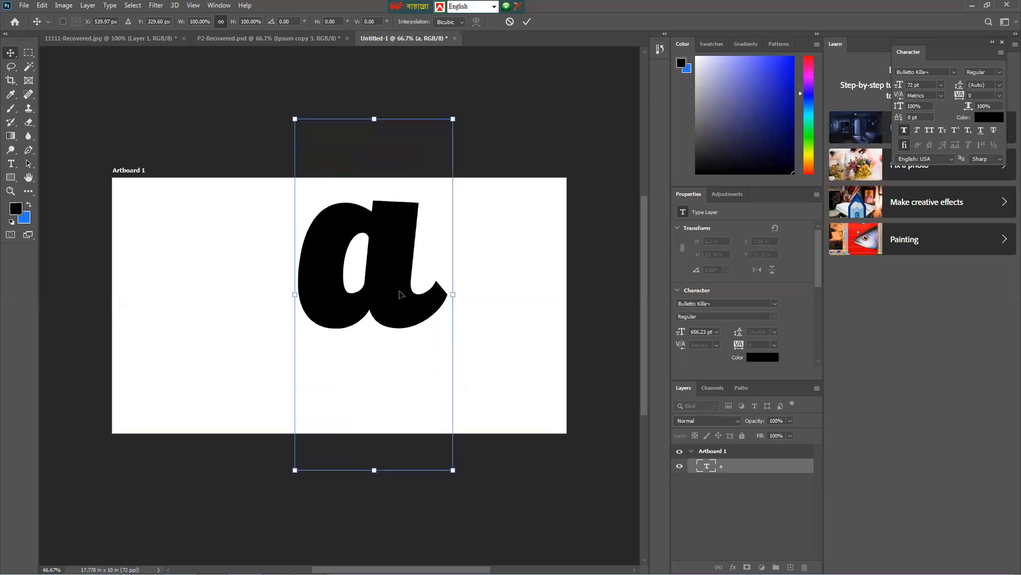
{"action": "left_click_drag", "start_coordinate": [401, 293], "coordinate": [381, 312]}
{"action": "key", "text": "Return"}
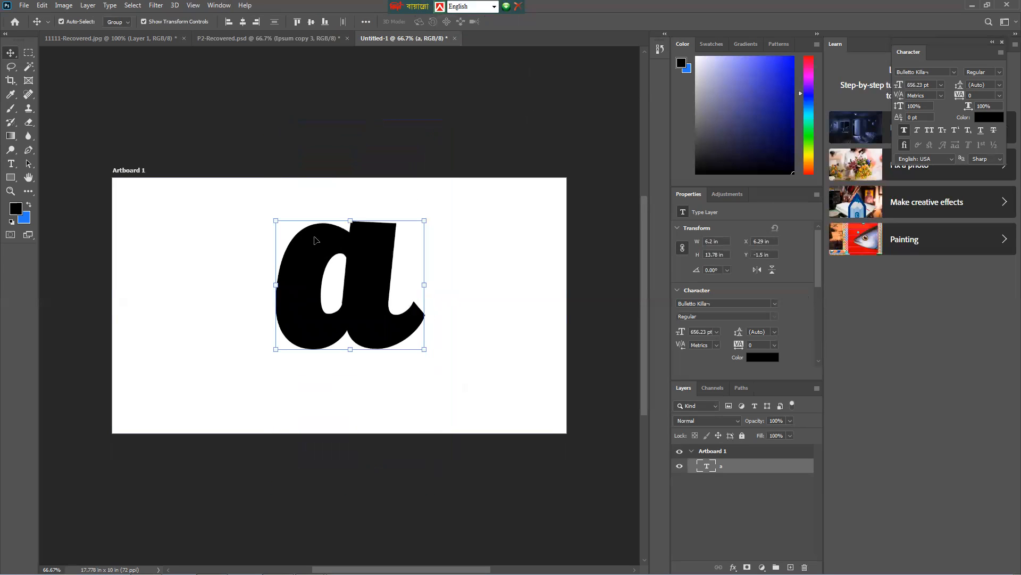
{"action": "left_click", "coordinate": [492, 319]}
{"action": "mouse_move", "coordinate": [366, 304]}
{"action": "left_mouse_down"}
{"action": "mouse_move", "coordinate": [322, 339]}
{"action": "mouse_move", "coordinate": [370, 312]}
{"action": "left_mouse_up"}
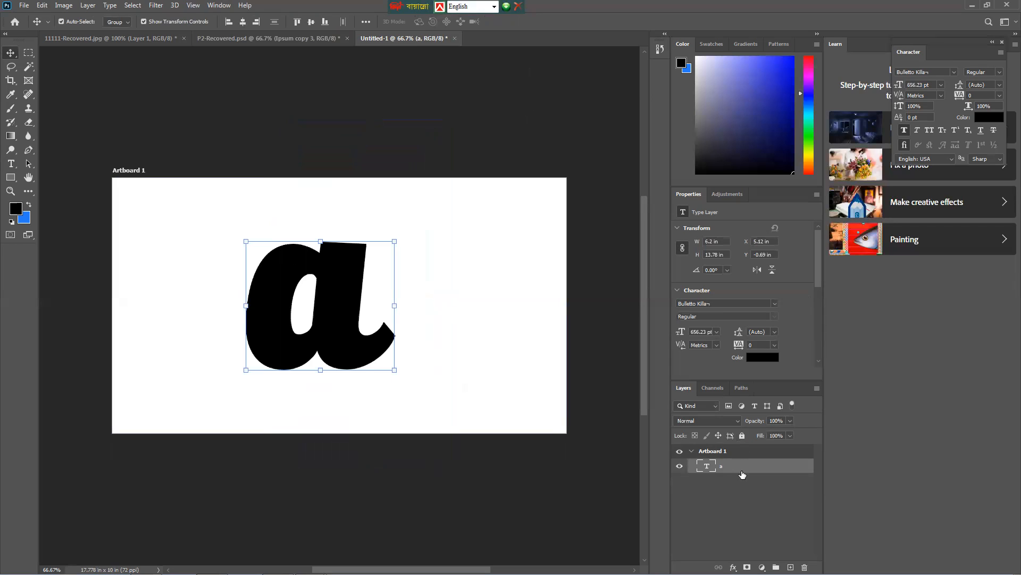
- Lock all properties of the letter's text layer and test the lock by trying to move the letter
{"action": "left_click", "coordinate": [742, 436]}
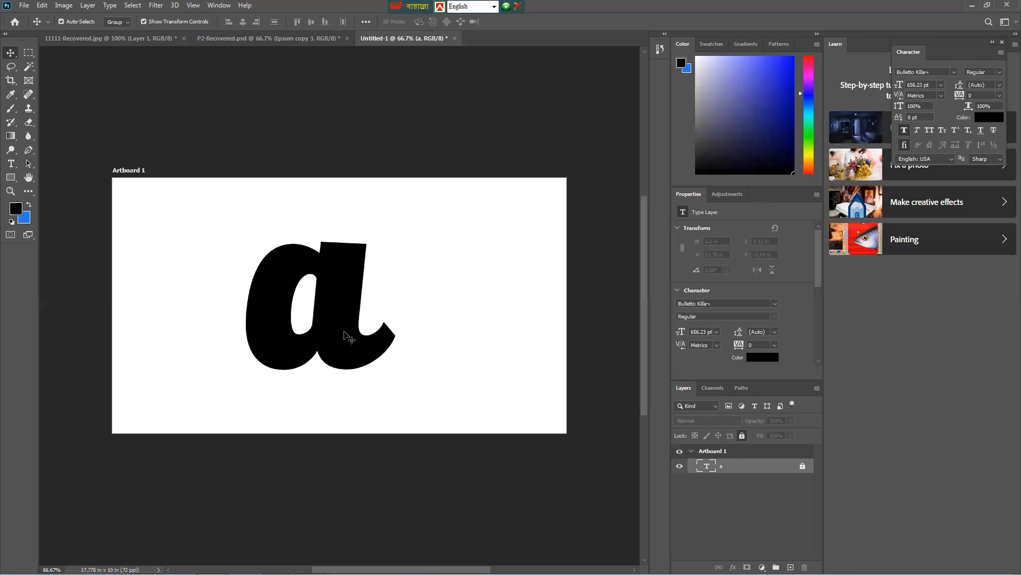
{"action": "left_click_drag", "start_coordinate": [351, 311], "coordinate": [352, 331]}
{"action": "left_click_drag", "start_coordinate": [308, 279], "coordinate": [343, 317]}
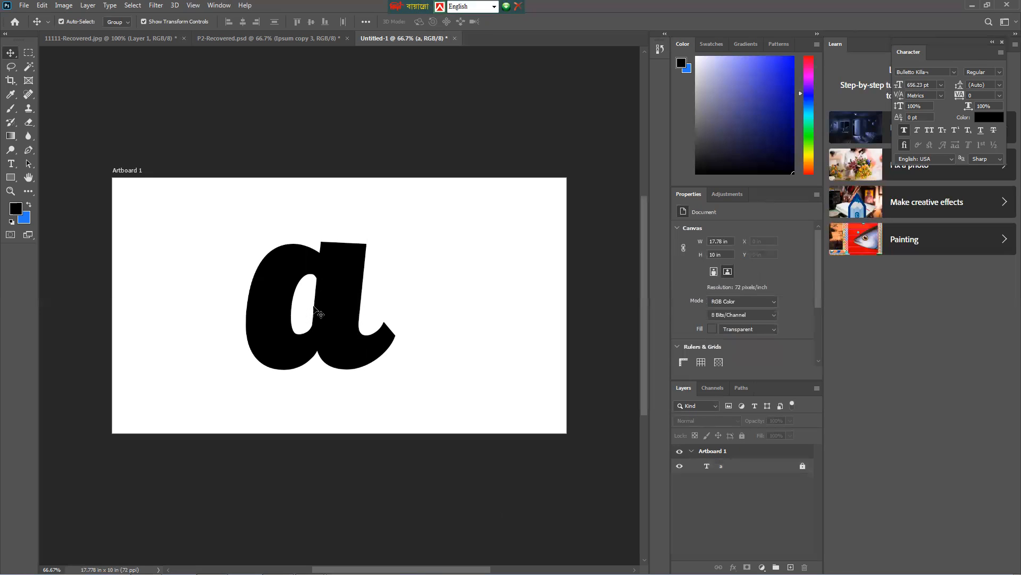
{"action": "left_click", "coordinate": [312, 285]}
- Activate the standard Pen tool in Path mode
{"action": "left_click", "coordinate": [26, 154]}
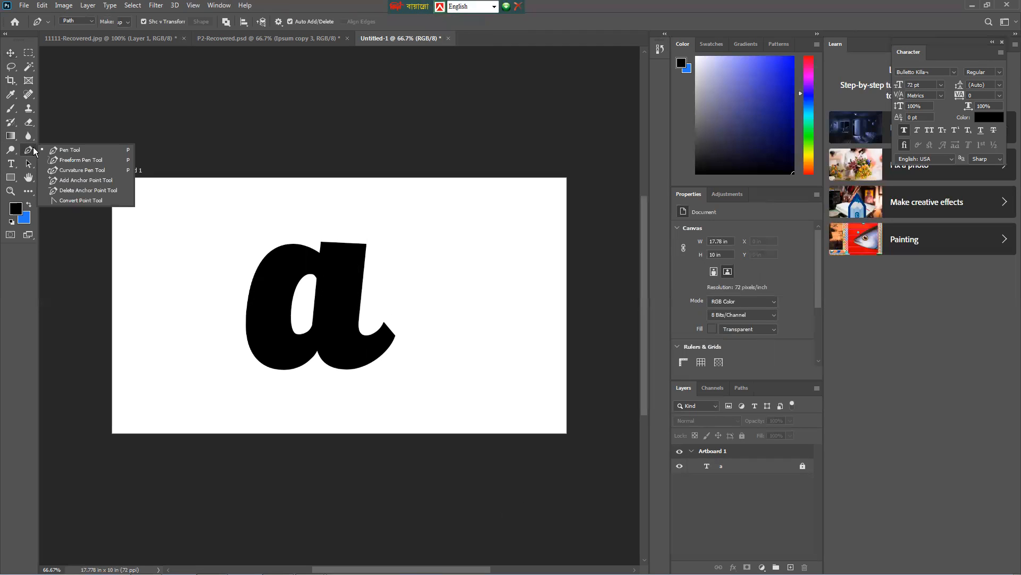
{"action": "left_click", "coordinate": [53, 151]}
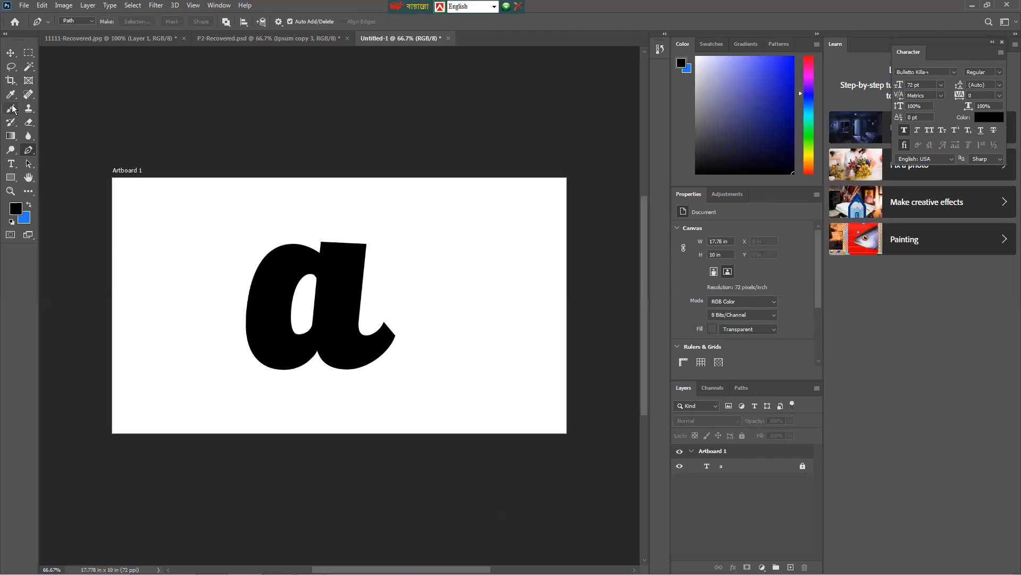
{"action": "left_click", "coordinate": [31, 150]}
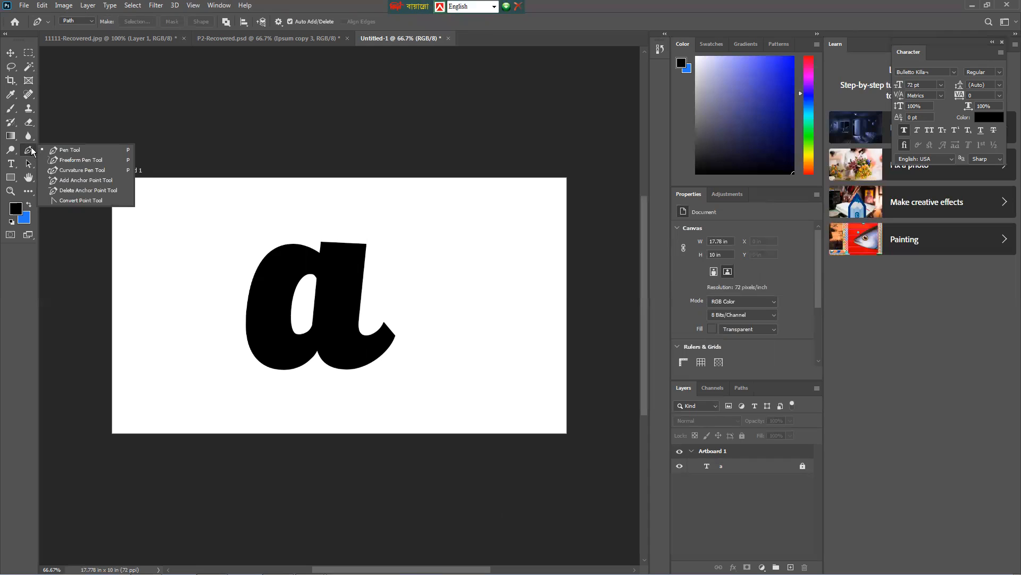
{"action": "left_click", "coordinate": [55, 150]}
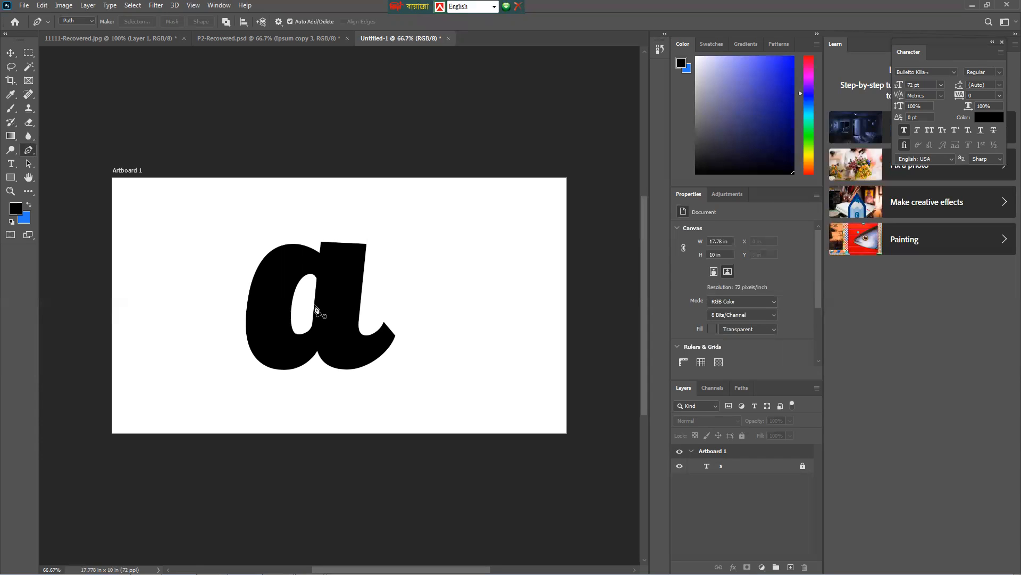
- Try to trace the top edge of the letter's stem with Pen anchor points
{"action": "left_click", "coordinate": [364, 243]}
{"action": "left_click", "coordinate": [336, 281]}
{"action": "key", "text": "ctrl+z"}
{"action": "scroll", "coordinate": [323, 246], "scroll_direction": "up", "scroll_amount": 3}
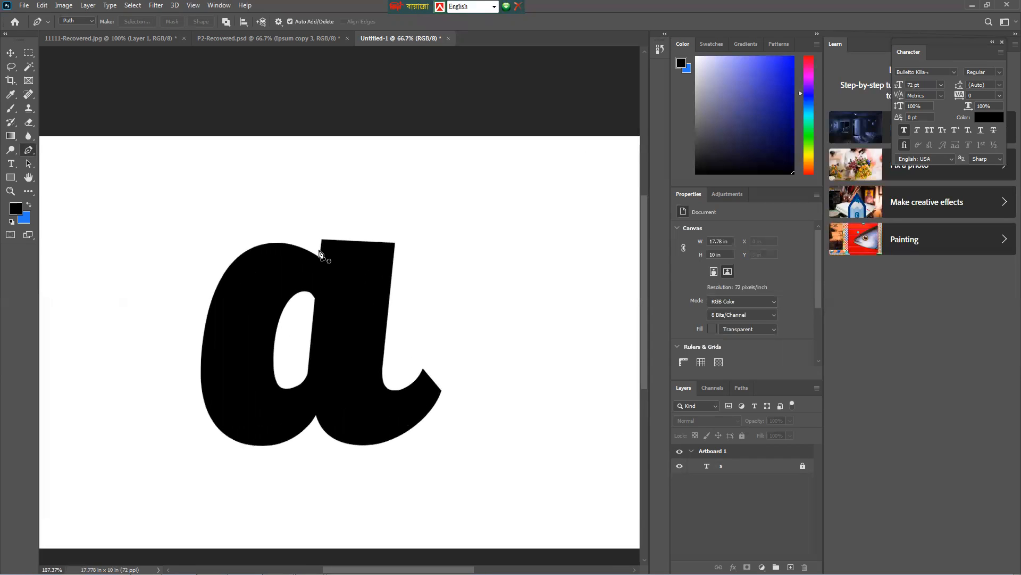
{"action": "left_click", "coordinate": [322, 240]}
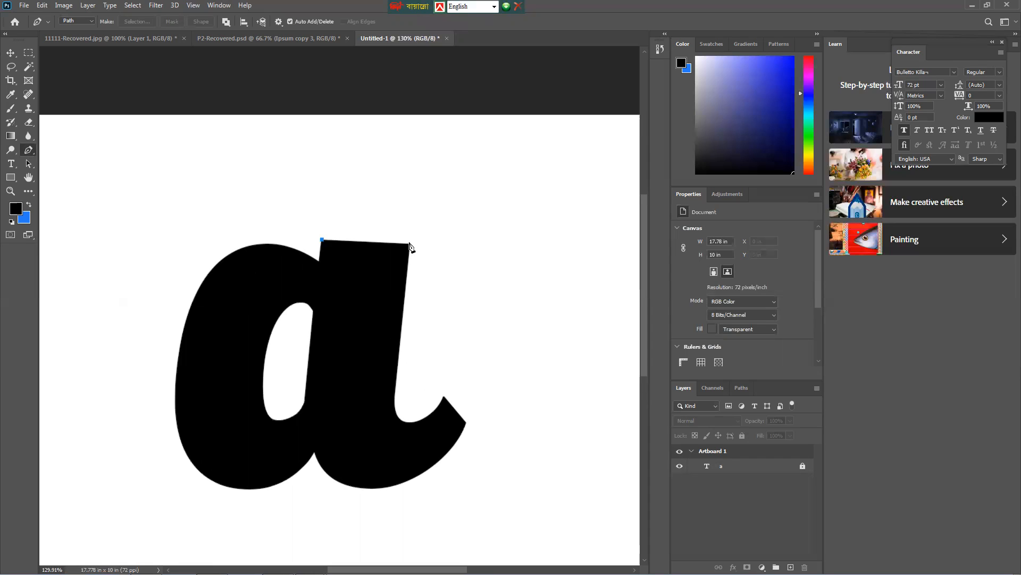
{"action": "left_click", "coordinate": [409, 246]}
{"action": "left_click", "coordinate": [410, 240]}
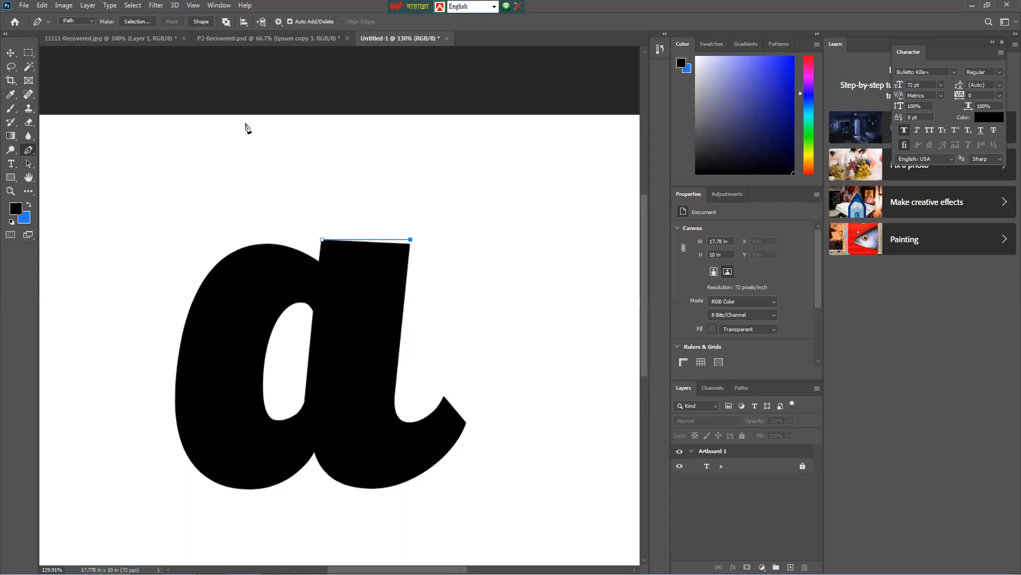
- Turn on the Pen tool's Rubber Band preview and discard the unfinished path
{"action": "left_click", "coordinate": [278, 24]}
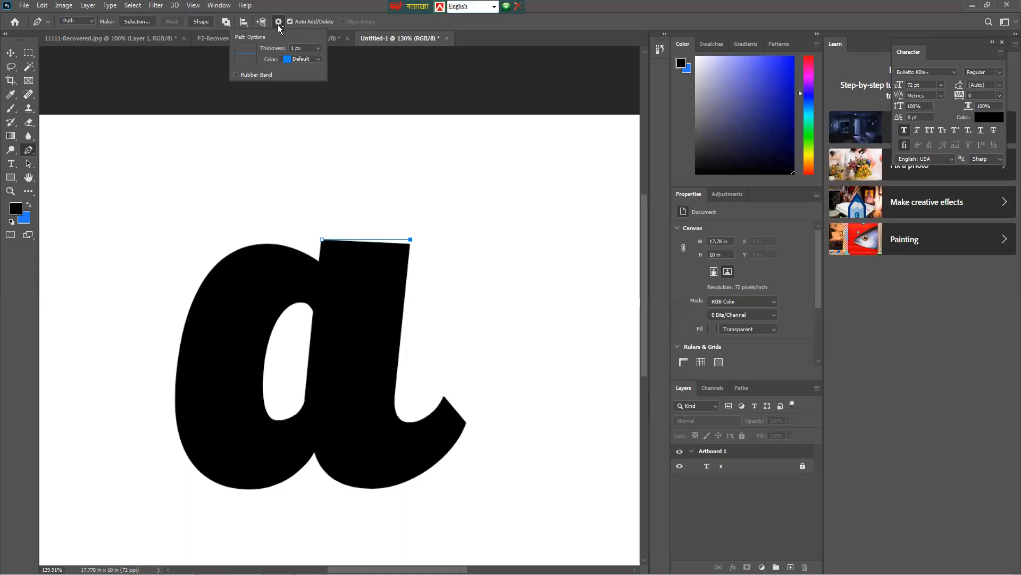
{"action": "left_click", "coordinate": [262, 76]}
{"action": "key", "text": "Escape"}
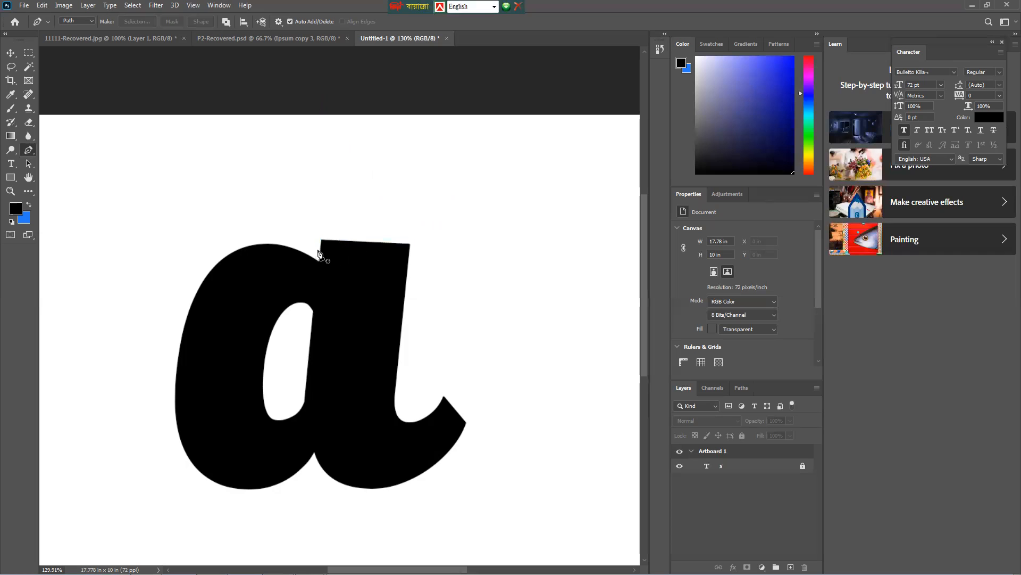
- Start a path along the top edge of the letter's stem, with anchors at its upper-left and upper-right corners
{"action": "scroll", "coordinate": [322, 232], "scroll_direction": "up", "scroll_amount": 2}
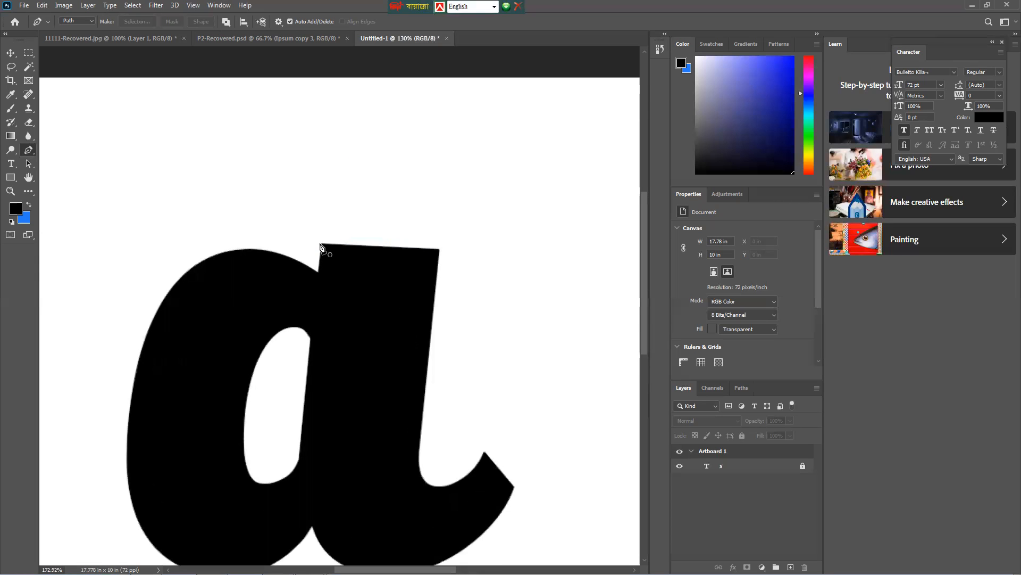
{"action": "scroll", "coordinate": [322, 248], "scroll_direction": "up", "scroll_amount": 4}
{"action": "left_click", "coordinate": [323, 248]}
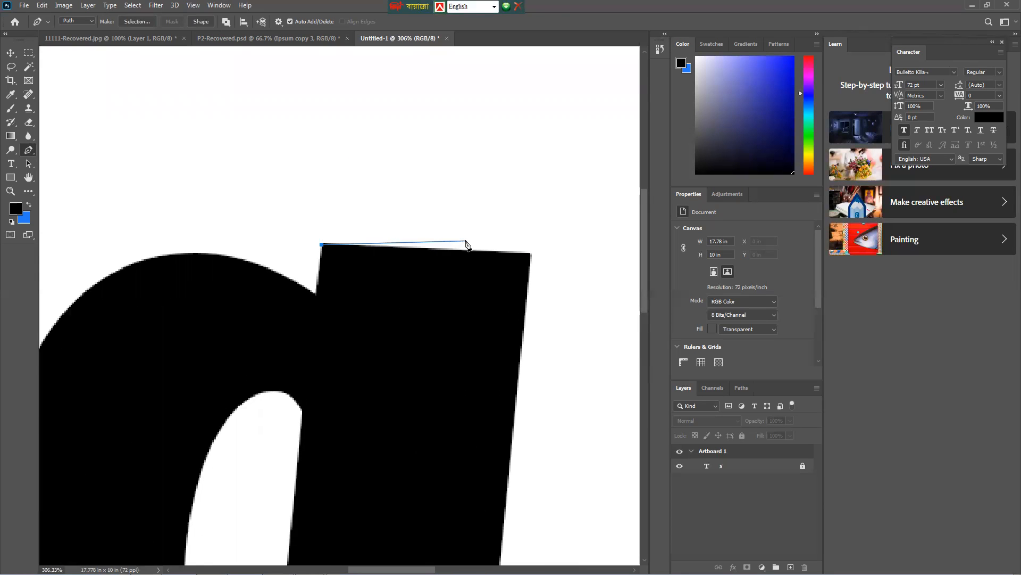
{"action": "scroll", "coordinate": [468, 255], "scroll_direction": "down", "scroll_amount": 1}
{"action": "scroll", "coordinate": [530, 258], "scroll_direction": "down", "scroll_amount": 1}
{"action": "scroll", "coordinate": [530, 257], "scroll_direction": "down", "scroll_amount": 1}
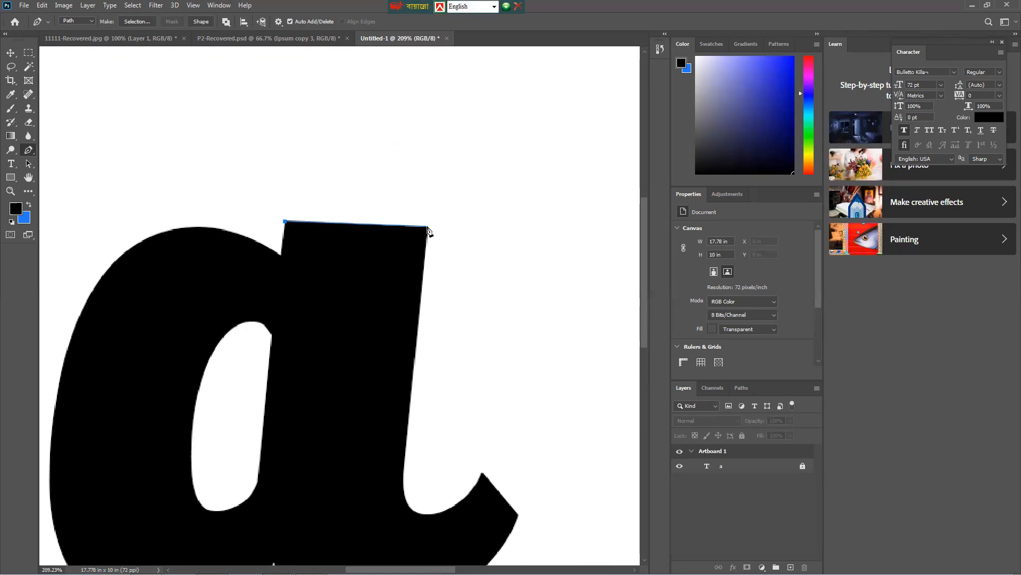
{"action": "left_click", "coordinate": [426, 227]}
- Extend the path straight down the stem's right edge to the point where the inner curve begins
{"action": "left_click_drag", "start_coordinate": [452, 237], "coordinate": [465, 121]}
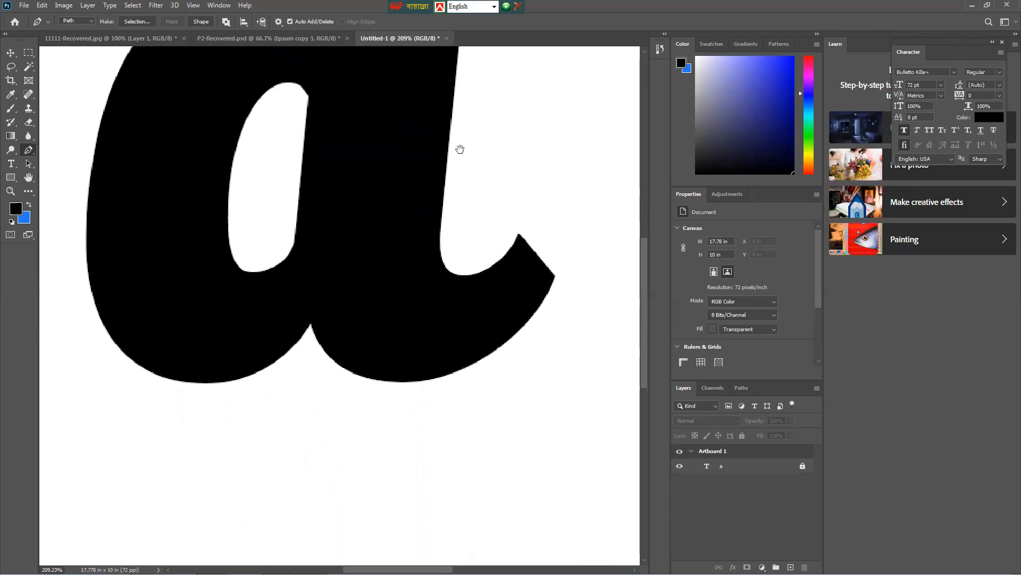
{"action": "scroll", "coordinate": [425, 336], "scroll_direction": "up", "scroll_amount": 5}
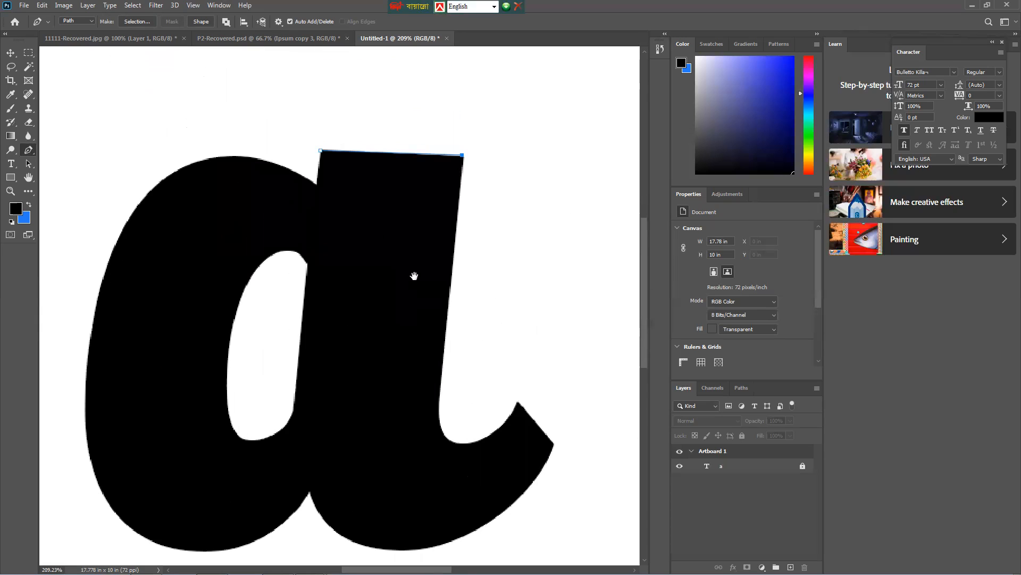
{"action": "left_click", "coordinate": [440, 402]}
{"action": "left_click_drag", "start_coordinate": [473, 421], "coordinate": [433, 349]}
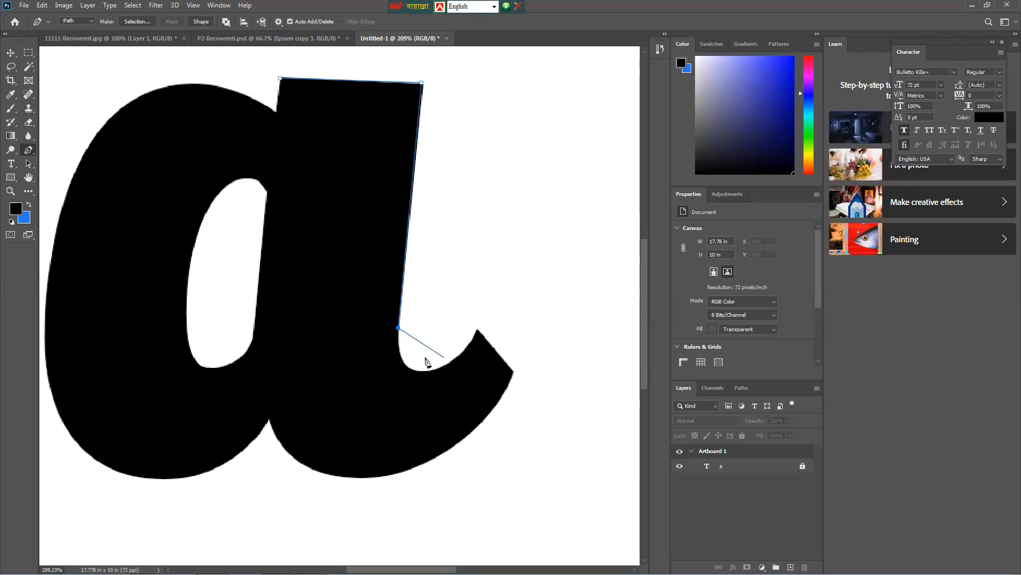
{"action": "left_click", "coordinate": [398, 328]}
- Try to place a curve anchor along the inside of the letter's tail
{"action": "left_click_drag", "start_coordinate": [456, 352], "coordinate": [480, 340]}
{"action": "key", "text": "ctrl+z"}
{"action": "left_click", "coordinate": [435, 368]}
{"action": "key", "text": "ctrl+z"}
- Trace the tail's inner curve with a smooth anchor at its lowest point, and continue across the tail's tip to its outer corner
{"action": "left_click_drag", "start_coordinate": [460, 366], "coordinate": [421, 384]}
{"action": "left_click_drag", "start_coordinate": [435, 374], "coordinate": [460, 368]}
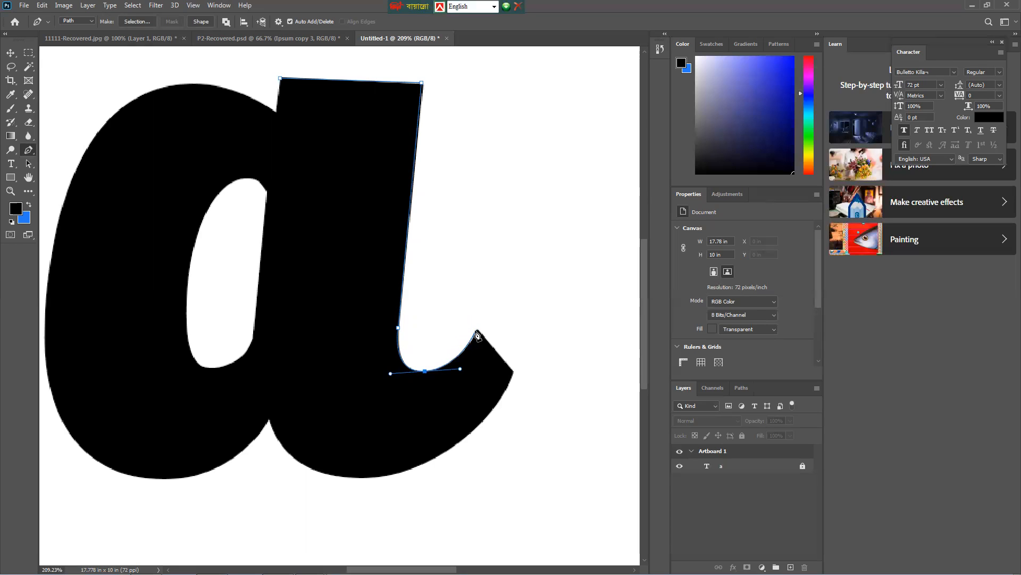
{"action": "left_click", "coordinate": [478, 330]}
{"action": "scroll", "coordinate": [505, 372], "scroll_direction": "down", "scroll_amount": 2}
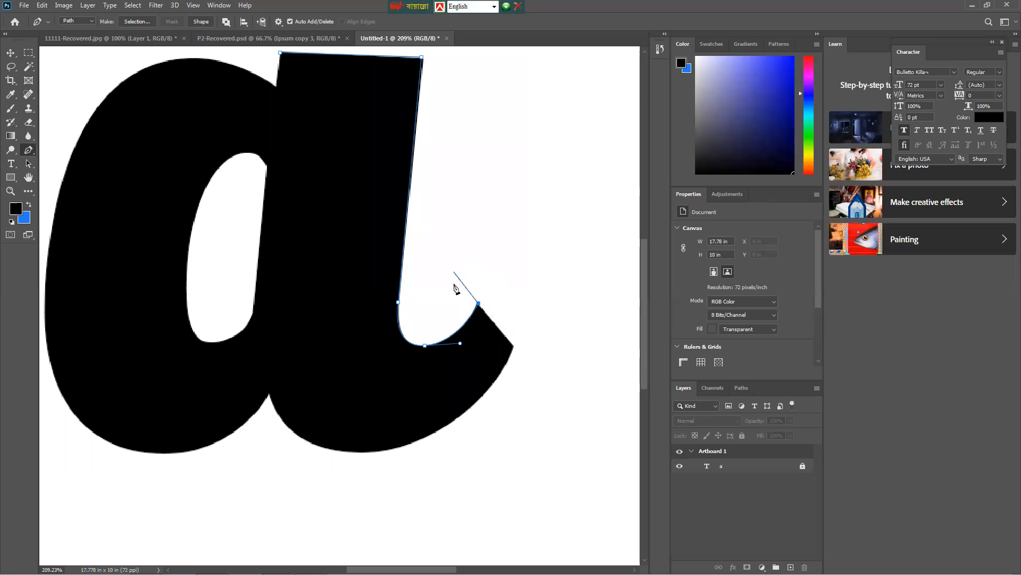
{"action": "left_click", "coordinate": [514, 346]}
- Try to trace the tail's outer underside as one curve from the tip to the notch between the bowl and stem
{"action": "scroll", "coordinate": [514, 388], "scroll_direction": "down", "scroll_amount": 5}
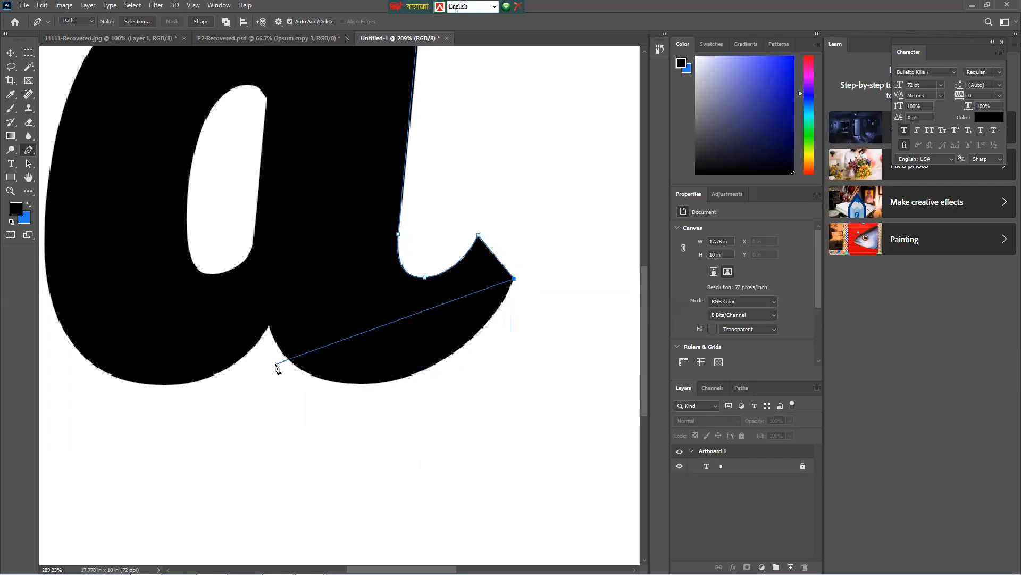
{"action": "left_click_drag", "start_coordinate": [271, 326], "coordinate": [161, 161]}
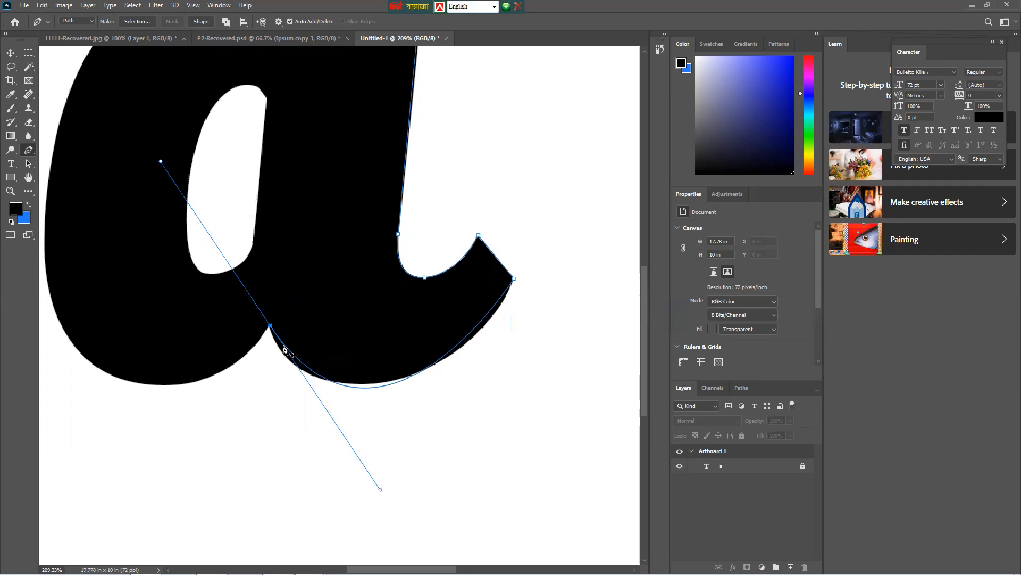
{"action": "key", "text": "ctrl+z"}
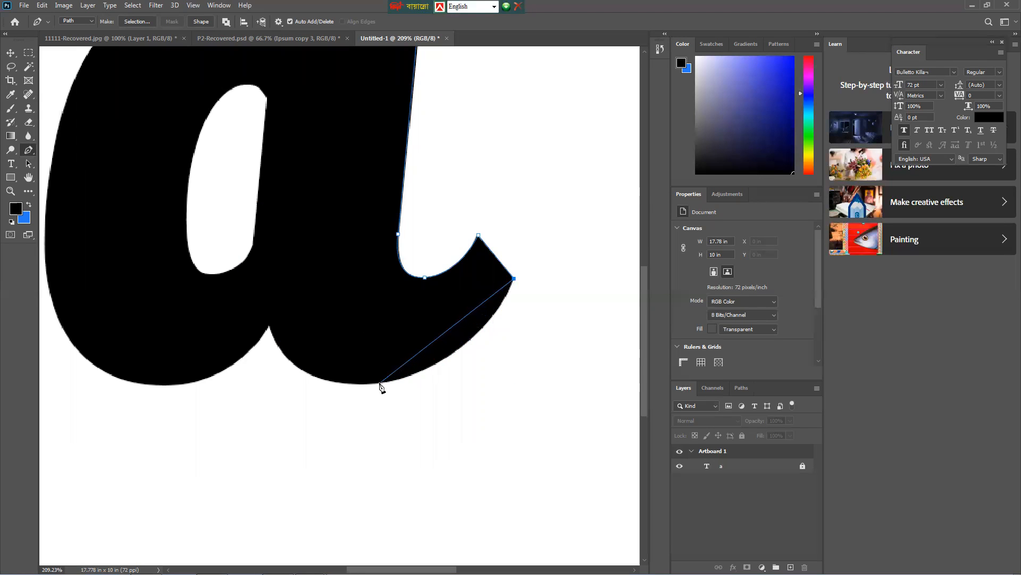
- Trace the tail's outer underside with a curve anchor near its lowest point, drop that anchor's forward handle, and curve up to the notch
{"action": "left_click_drag", "start_coordinate": [381, 382], "coordinate": [275, 405]}
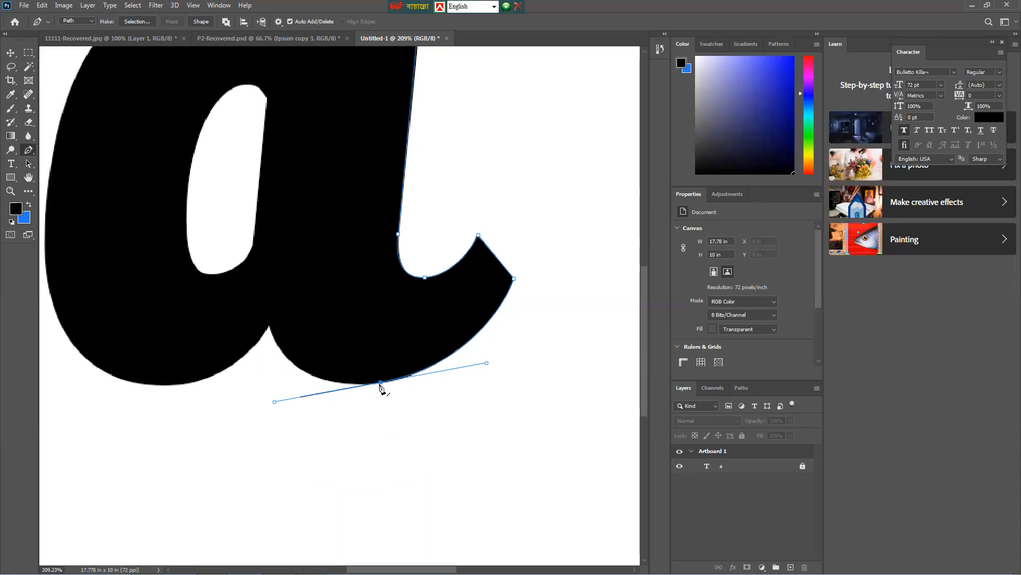
{"action": "left_click", "coordinate": [380, 382]}
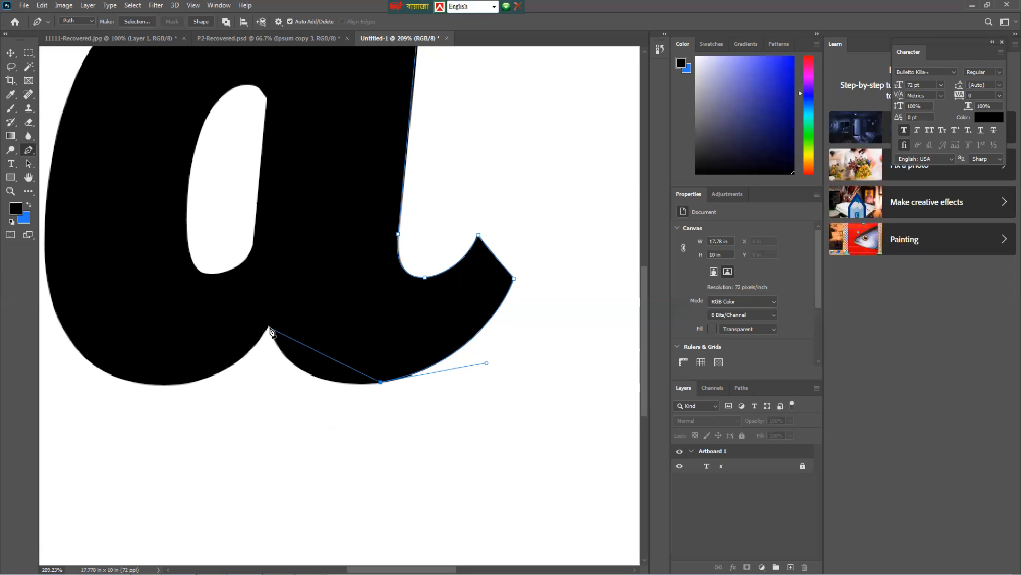
{"action": "left_click_drag", "start_coordinate": [269, 326], "coordinate": [243, 252]}
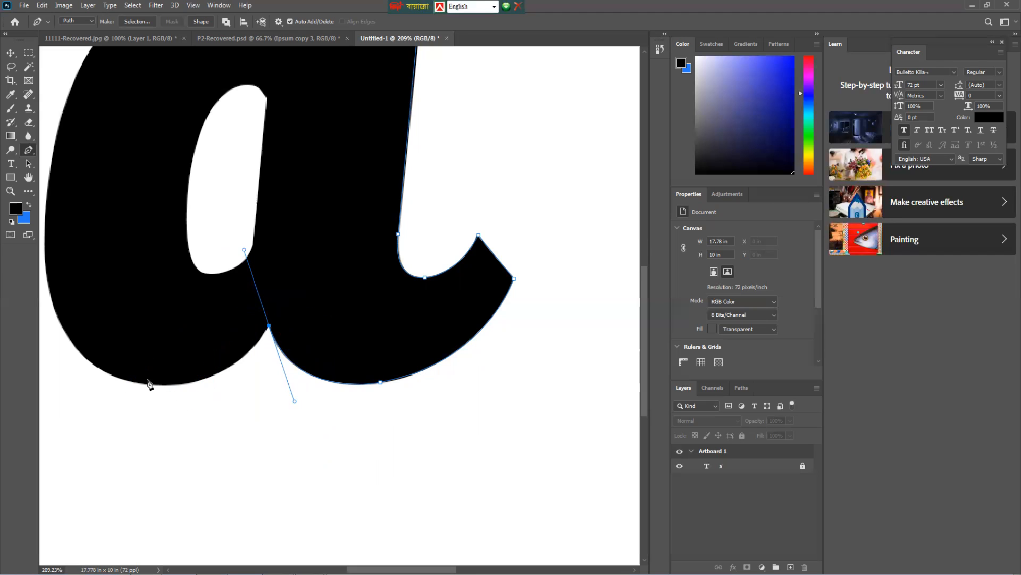
- Try to trace the bowl's underside from the notch to its lower outer edge with one curve anchor
{"action": "left_click_drag", "start_coordinate": [218, 383], "coordinate": [331, 410]}
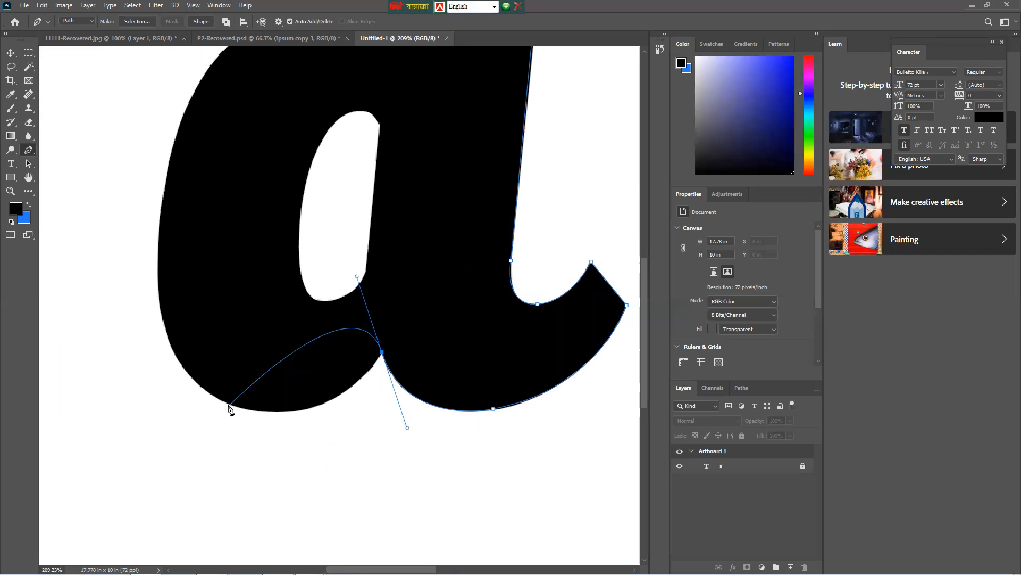
{"action": "left_click_drag", "start_coordinate": [209, 392], "coordinate": [123, 291]}
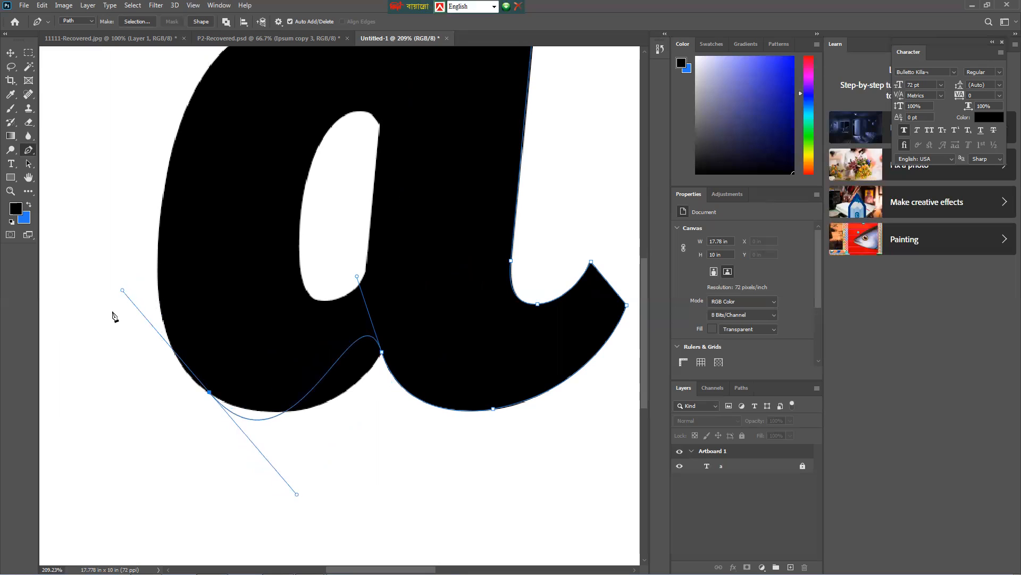
{"action": "key", "text": "ctrl+z"}
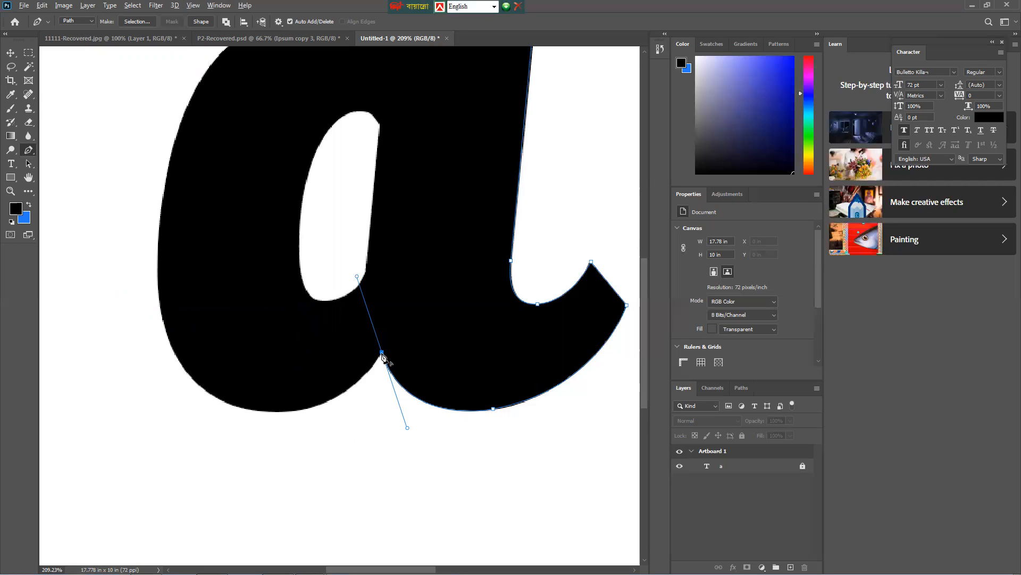
- Remove the notch anchor's forward handle and trace the bowl's underside and outer side with two smooth anchors
{"action": "left_click_drag", "start_coordinate": [383, 355], "coordinate": [105, 183]}
{"action": "scroll", "coordinate": [277, 396], "scroll_direction": "up", "scroll_amount": 1}
{"action": "key", "text": "ctrl+z"}
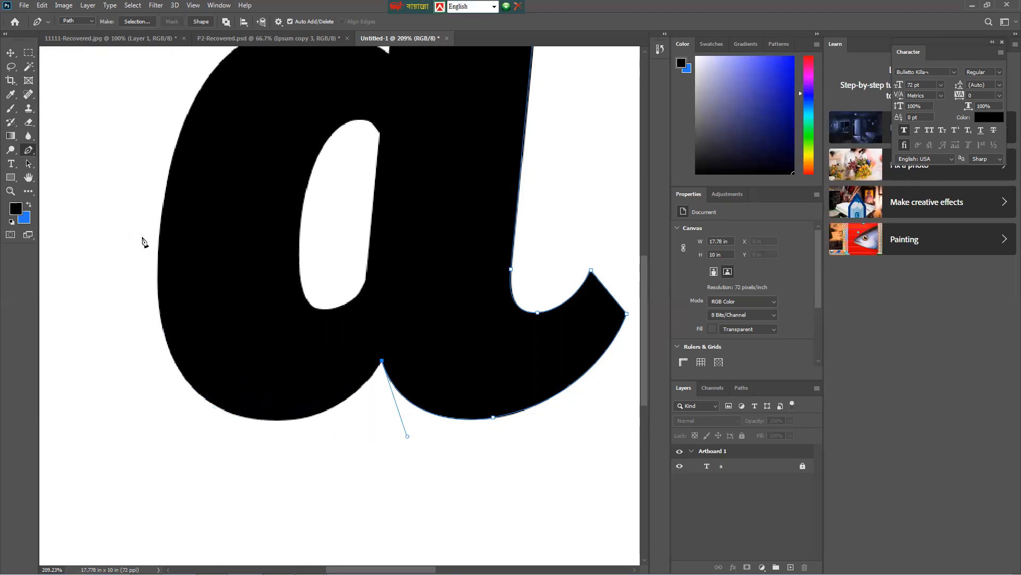
{"action": "left_click_drag", "start_coordinate": [255, 418], "coordinate": [168, 403]}
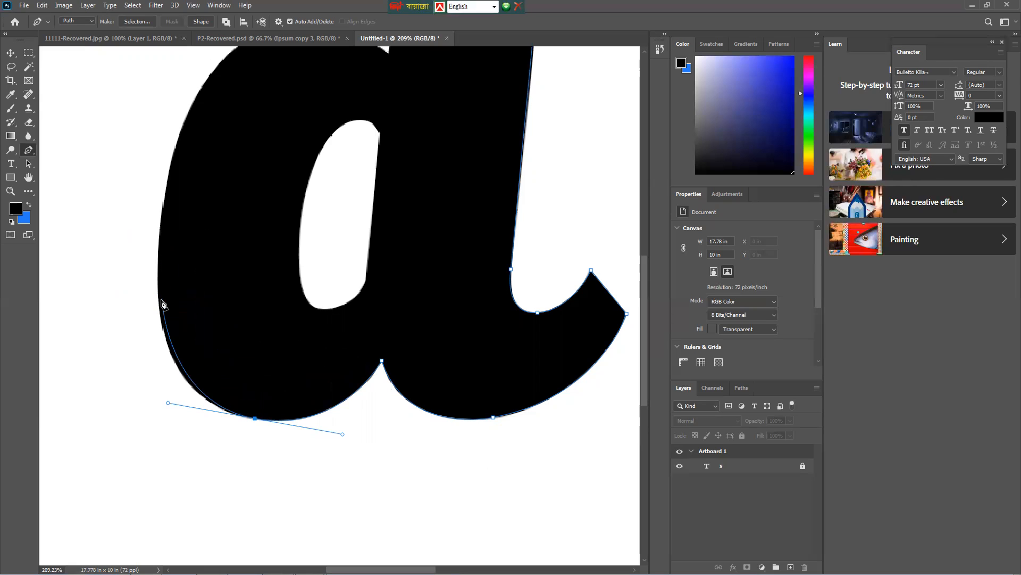
{"action": "left_click", "coordinate": [160, 276]}
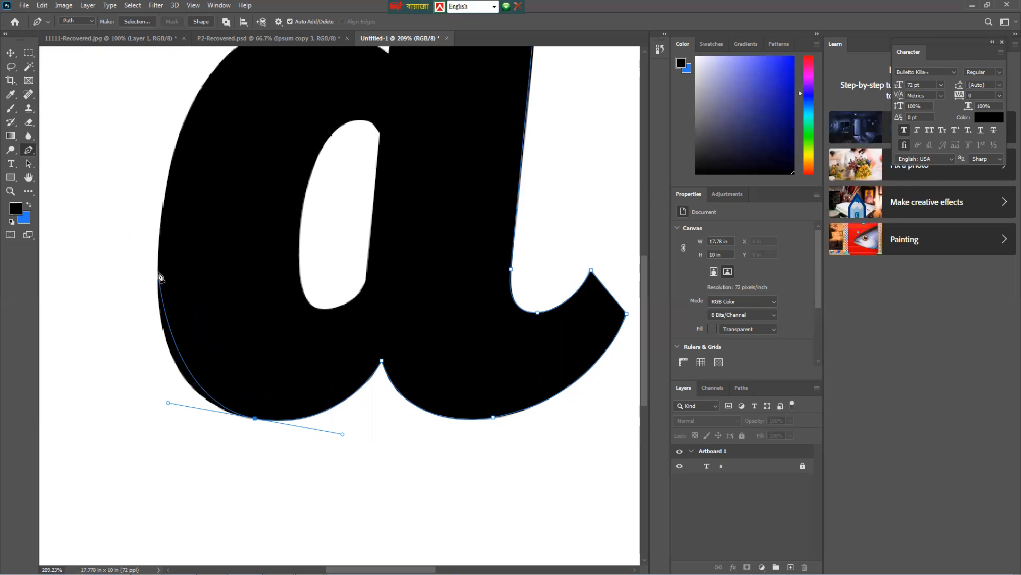
{"action": "left_click_drag", "start_coordinate": [161, 264], "coordinate": [157, 213]}
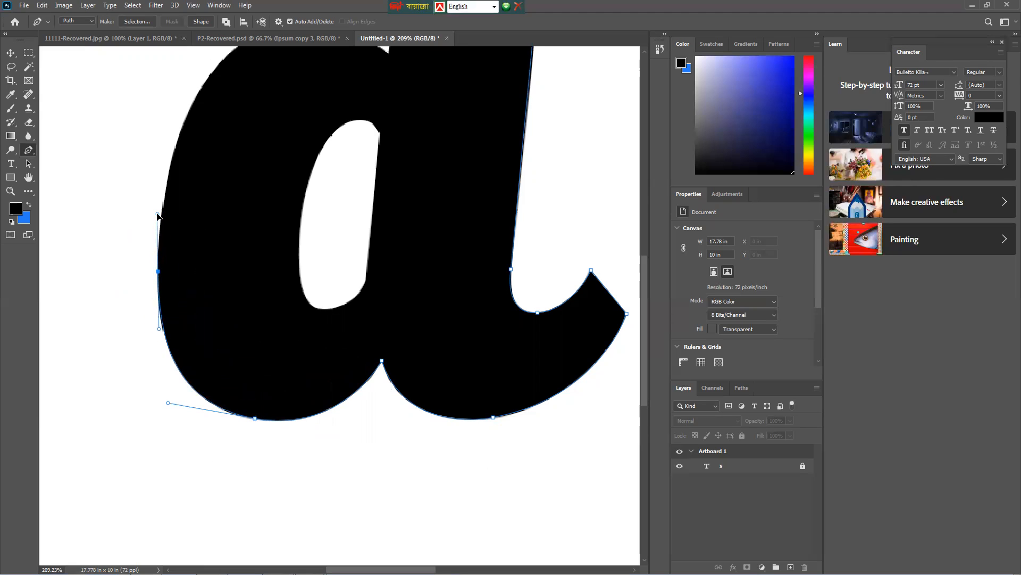
- Try two different placements of a curve anchor along the bowl's upper shoulder
{"action": "scroll", "coordinate": [174, 295], "scroll_direction": "up", "scroll_amount": 5}
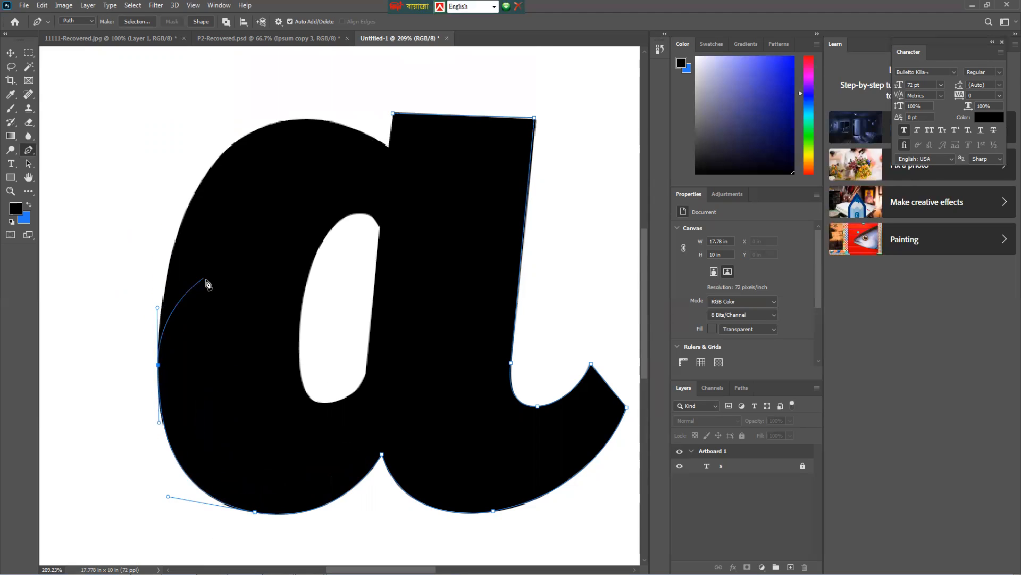
{"action": "scroll", "coordinate": [216, 282], "scroll_direction": "up", "scroll_amount": 2}
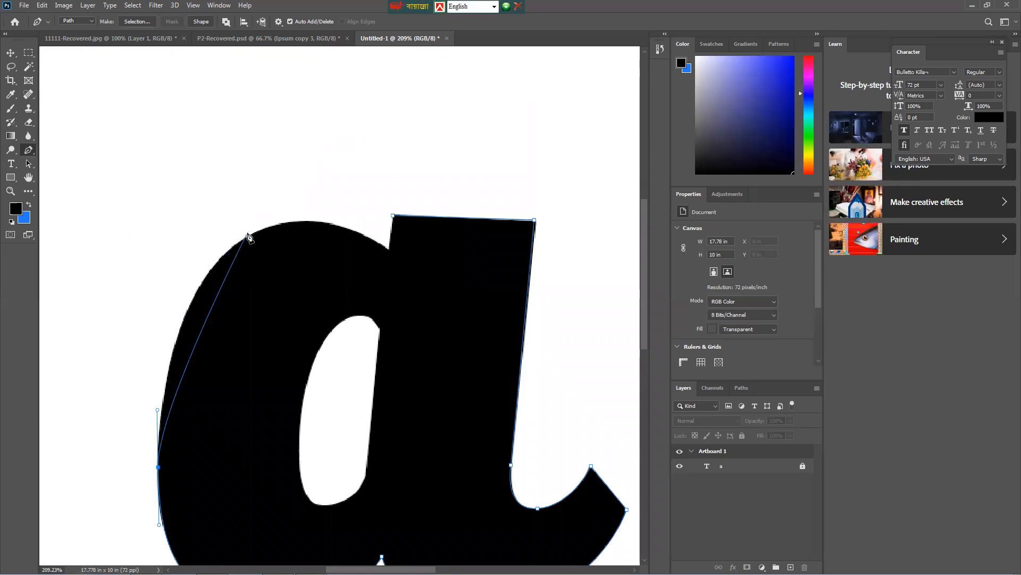
{"action": "left_click_drag", "start_coordinate": [271, 225], "coordinate": [375, 185]}
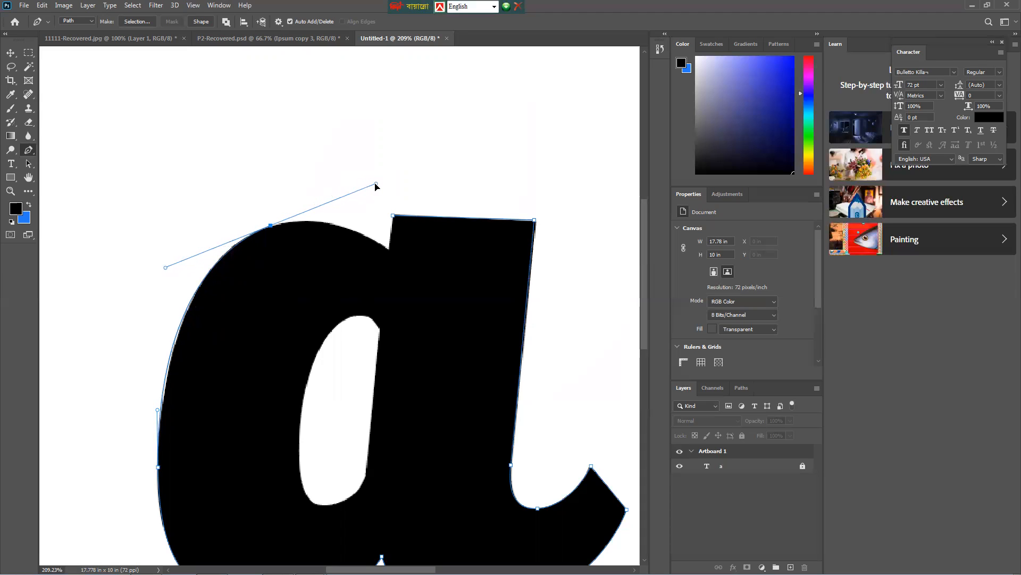
{"action": "key", "text": "ctrl+z"}
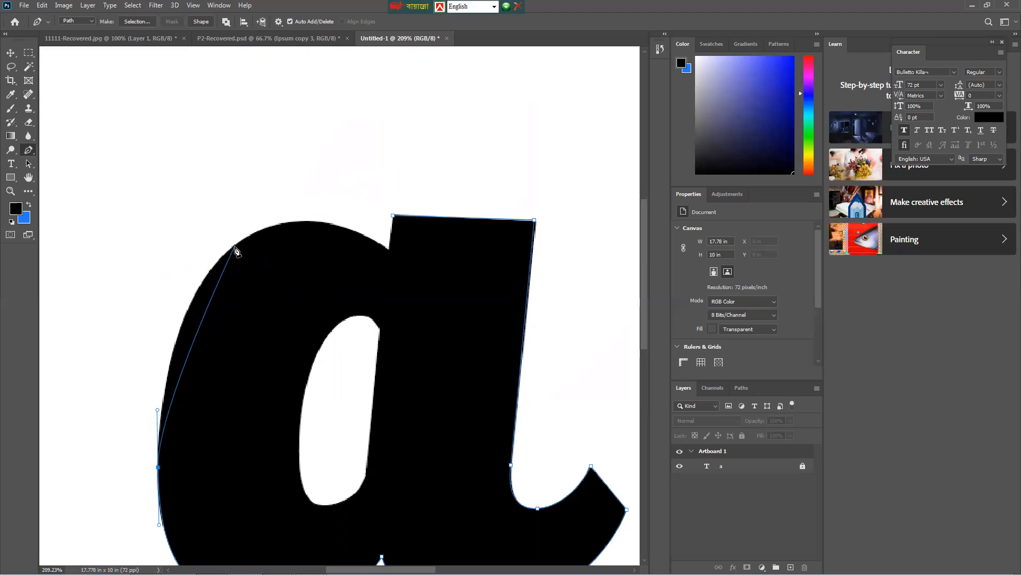
{"action": "left_click_drag", "start_coordinate": [236, 245], "coordinate": [303, 184]}
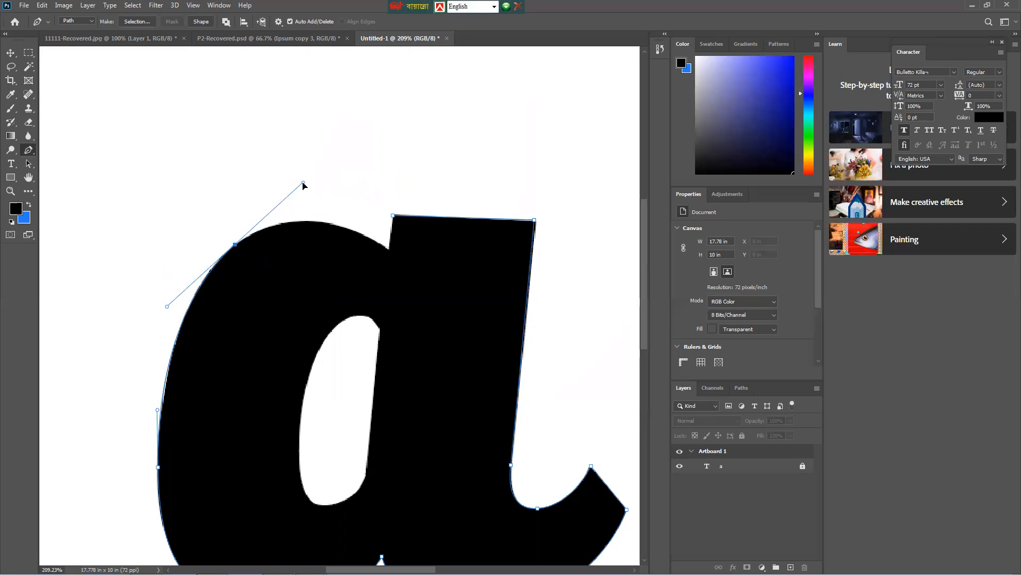
{"action": "key", "text": "ctrl+z"}
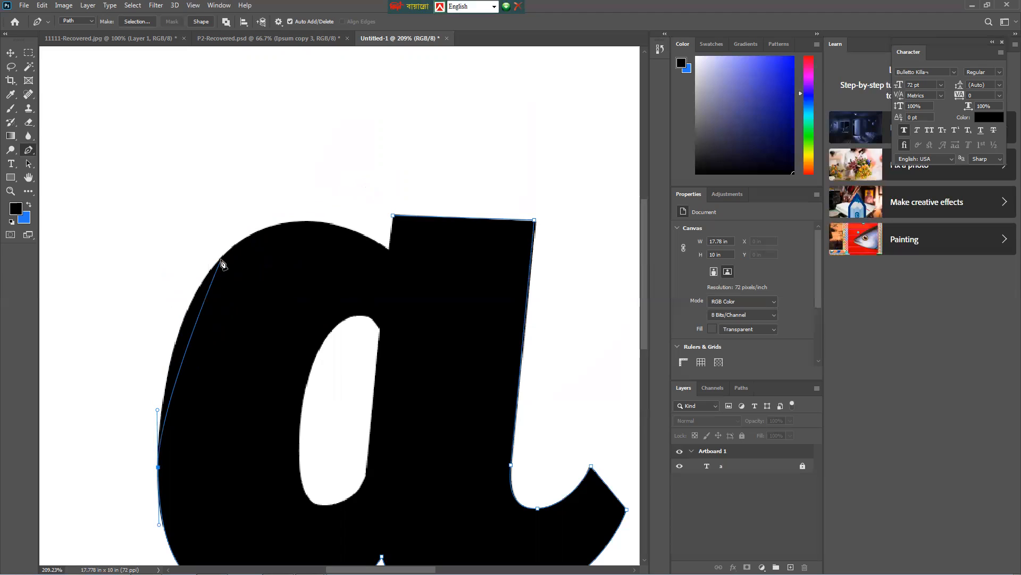
- Curve the path over the bowl's shoulder to the stem junction, drop the forward handle, and close the outline at the stem's upper corner
{"action": "left_click_drag", "start_coordinate": [218, 262], "coordinate": [264, 218]}
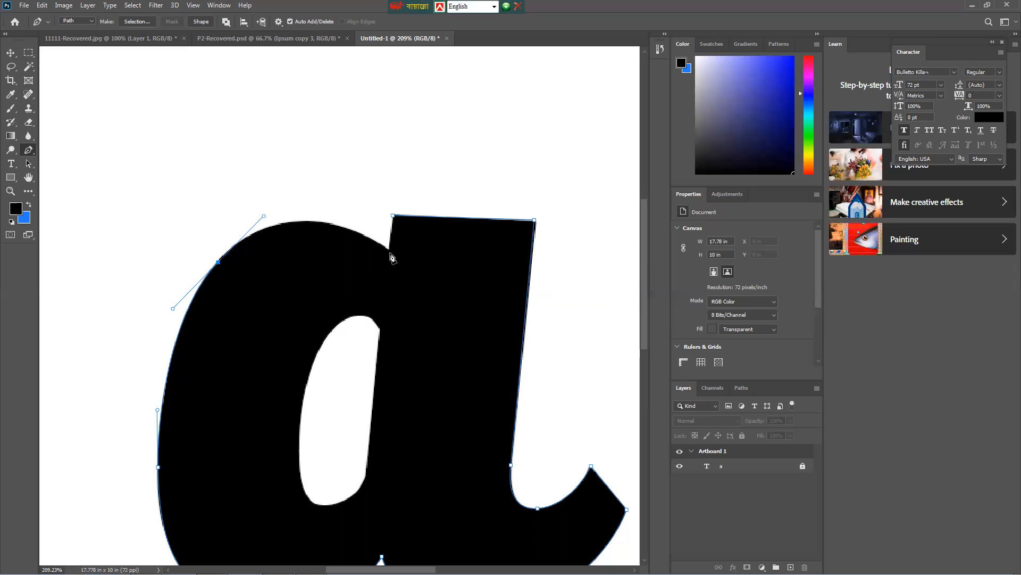
{"action": "left_click_drag", "start_coordinate": [389, 249], "coordinate": [457, 291]}
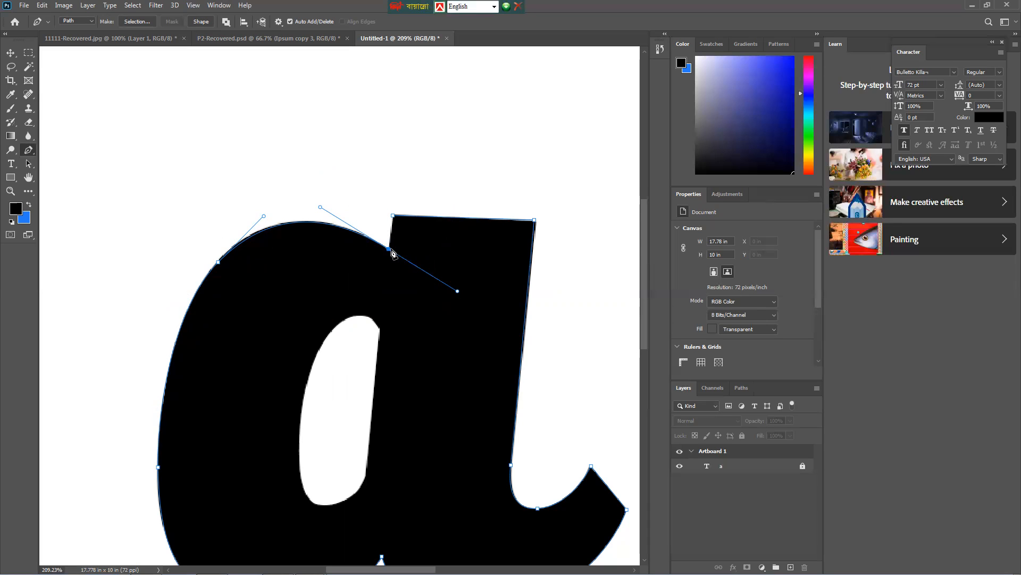
{"action": "left_click", "coordinate": [390, 250]}
{"action": "left_click", "coordinate": [394, 216]}
- Start a second path at the counter's upper corner, running down its straight edge and around its bottom curve to the opposite side
{"action": "scroll", "coordinate": [381, 285], "scroll_direction": "down", "scroll_amount": 2}
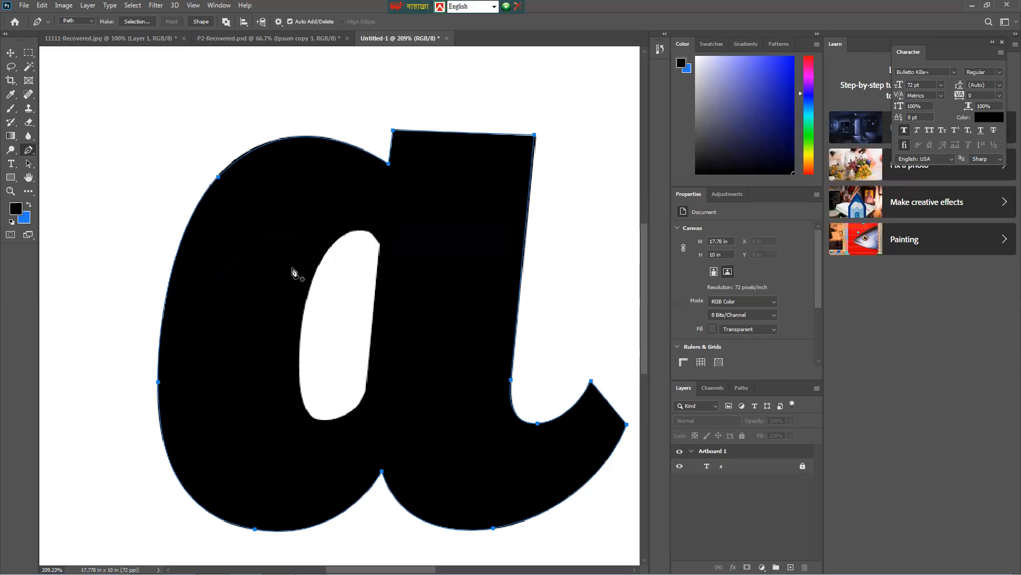
{"action": "left_click", "coordinate": [378, 243]}
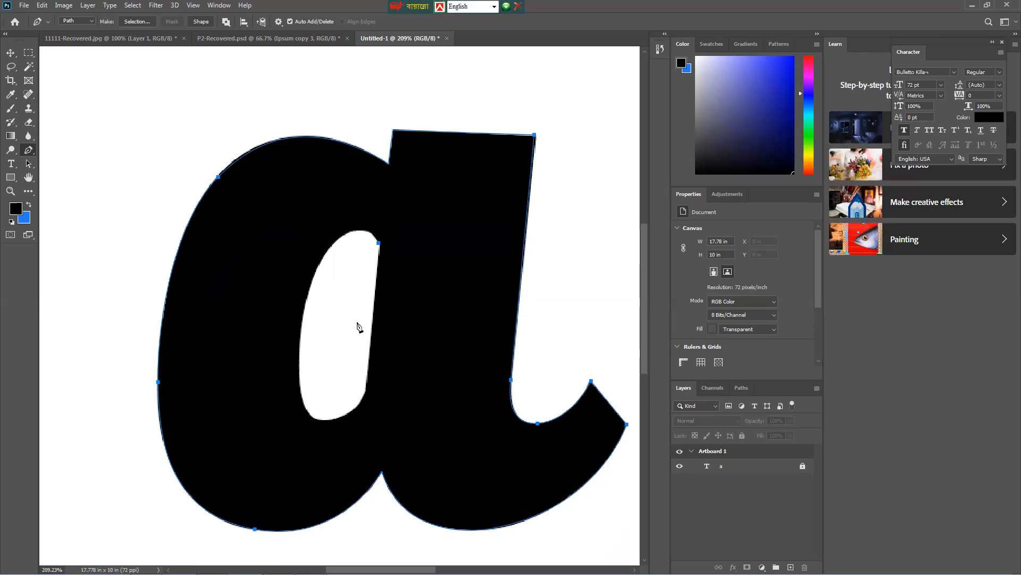
{"action": "left_click", "coordinate": [366, 386]}
{"action": "left_click_drag", "start_coordinate": [318, 419], "coordinate": [276, 419]}
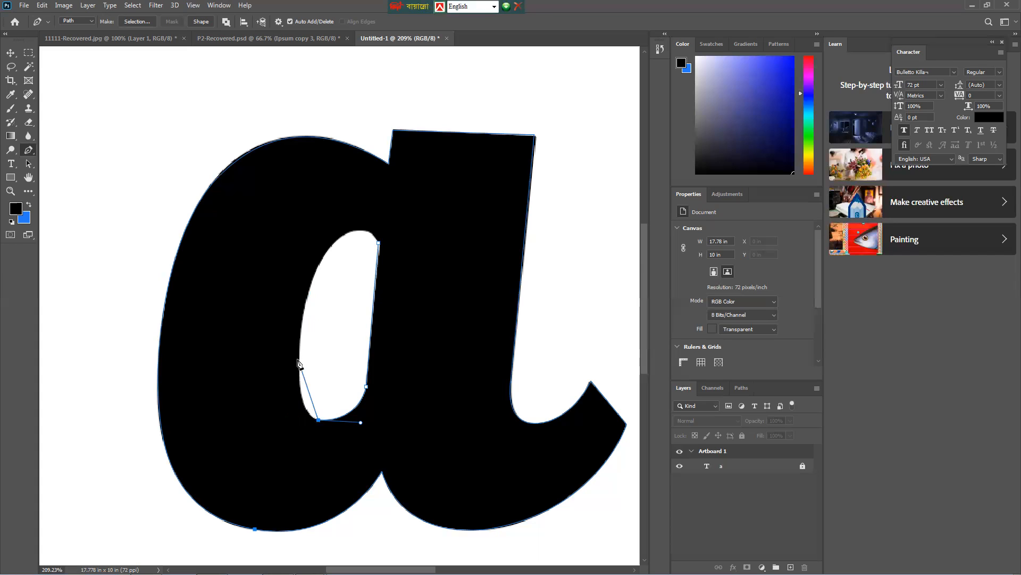
{"action": "left_click_drag", "start_coordinate": [300, 377], "coordinate": [297, 338]}
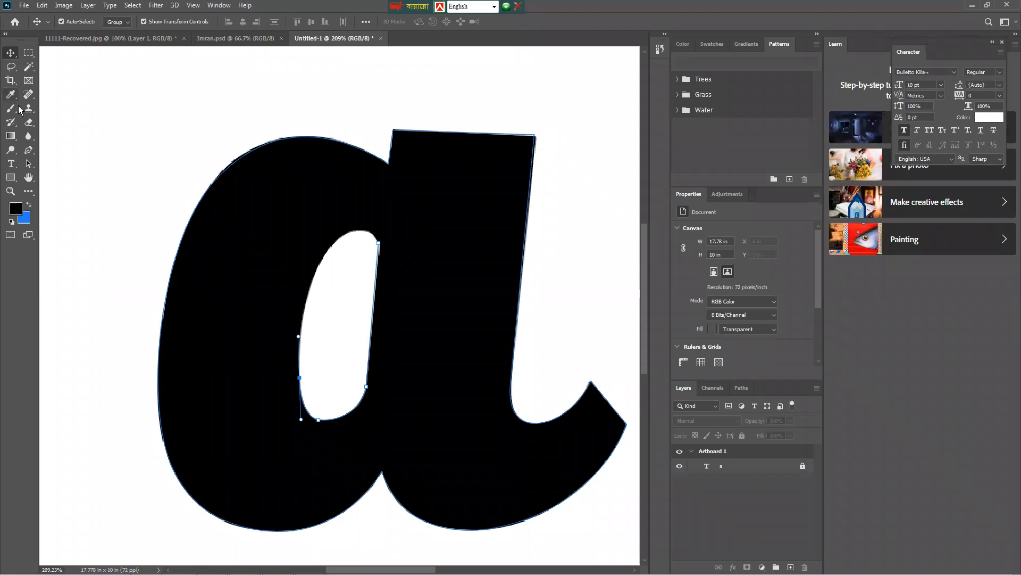
- Trace the counter's upper curve with the Pen tool, drop the top anchor's forward handle, and close the path at its starting corner
{"action": "left_click", "coordinate": [29, 149]}
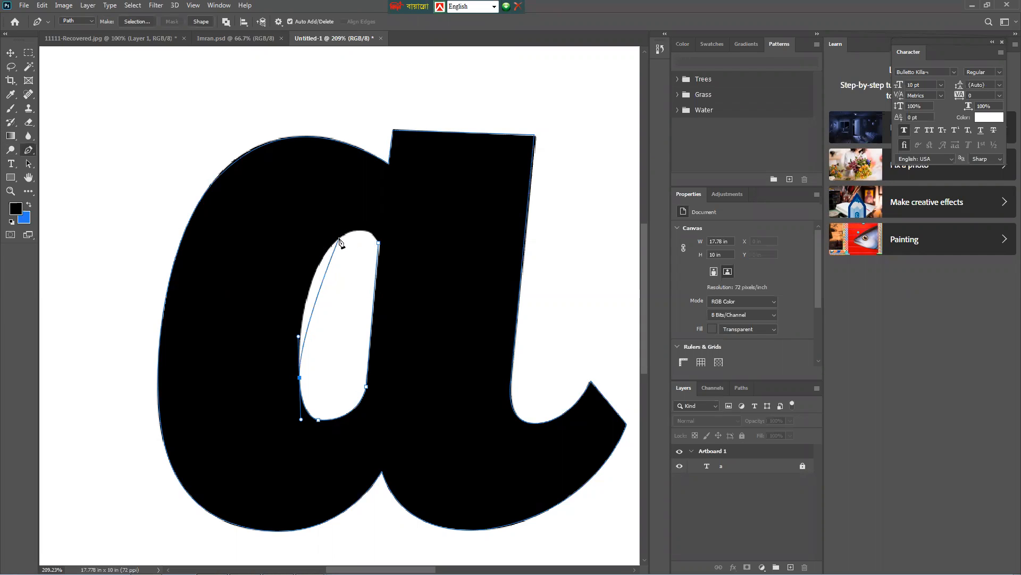
{"action": "left_click_drag", "start_coordinate": [339, 238], "coordinate": [375, 207]}
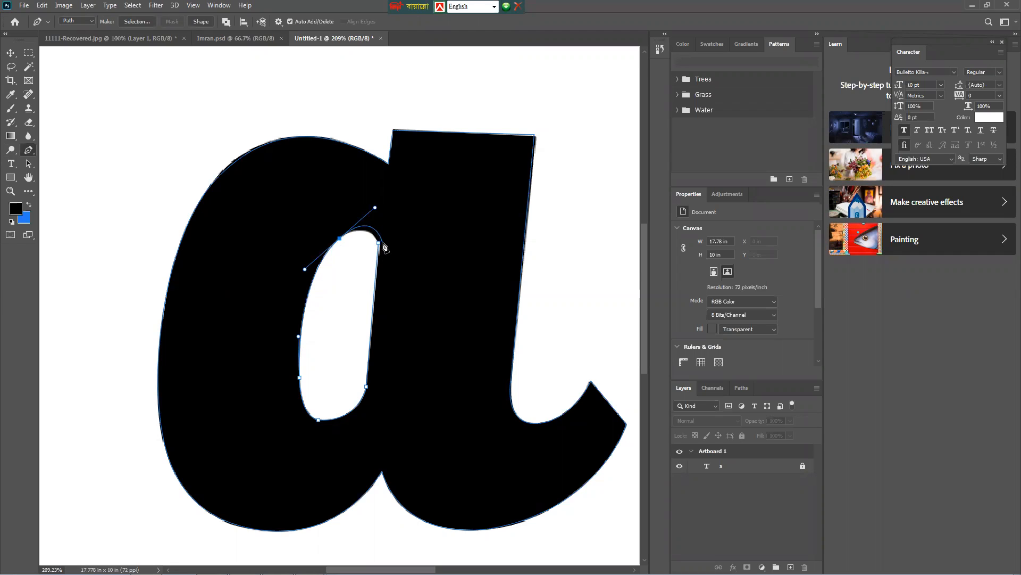
{"action": "left_click_drag", "start_coordinate": [379, 243], "coordinate": [347, 241]}
{"action": "left_click", "coordinate": [340, 239], "text": "alt"}
{"action": "left_click", "coordinate": [378, 243]}
- Convert the traced outline and counter paths into a selection
{"action": "left_click", "coordinate": [10, 53]}
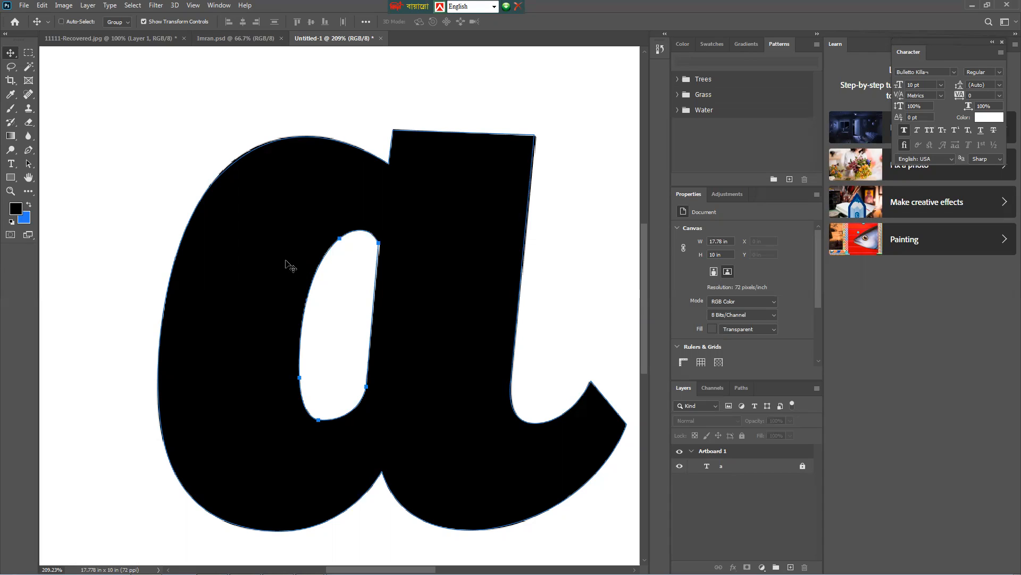
{"action": "key", "text": "ctrl+Return"}
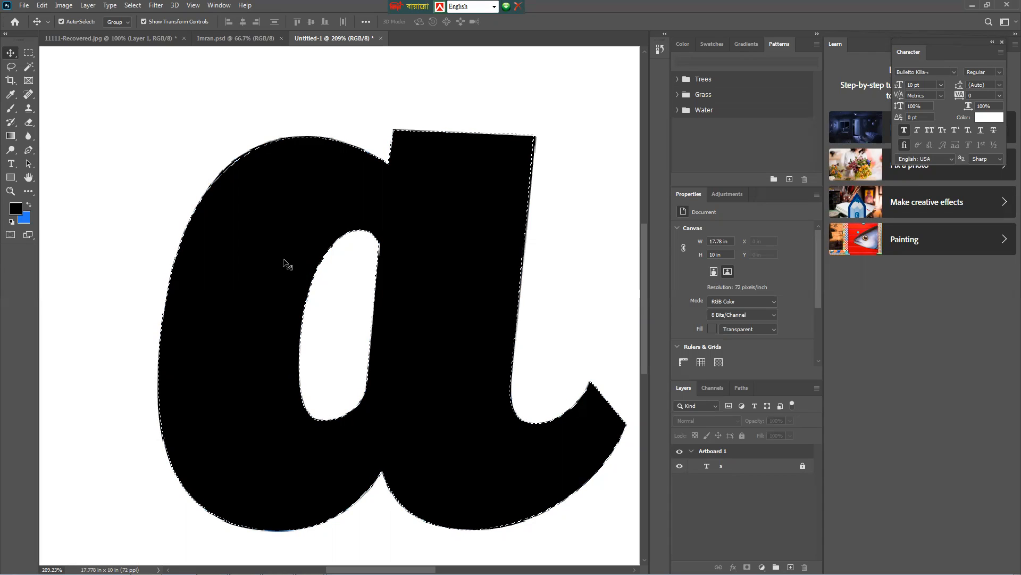
{"action": "scroll", "coordinate": [393, 291], "scroll_direction": "down", "scroll_amount": 3}
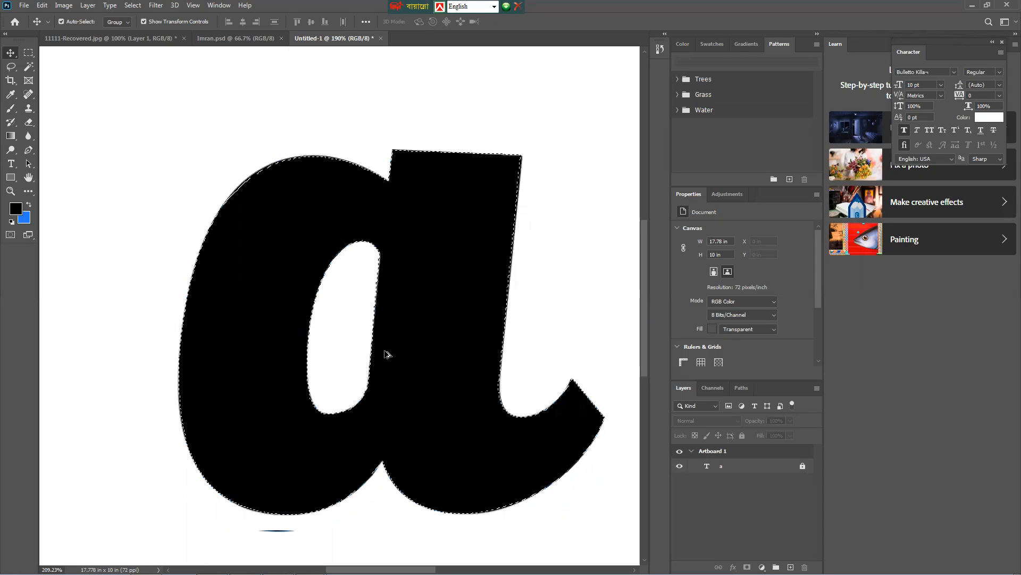
{"action": "scroll", "coordinate": [382, 325], "scroll_direction": "down", "scroll_amount": 2}
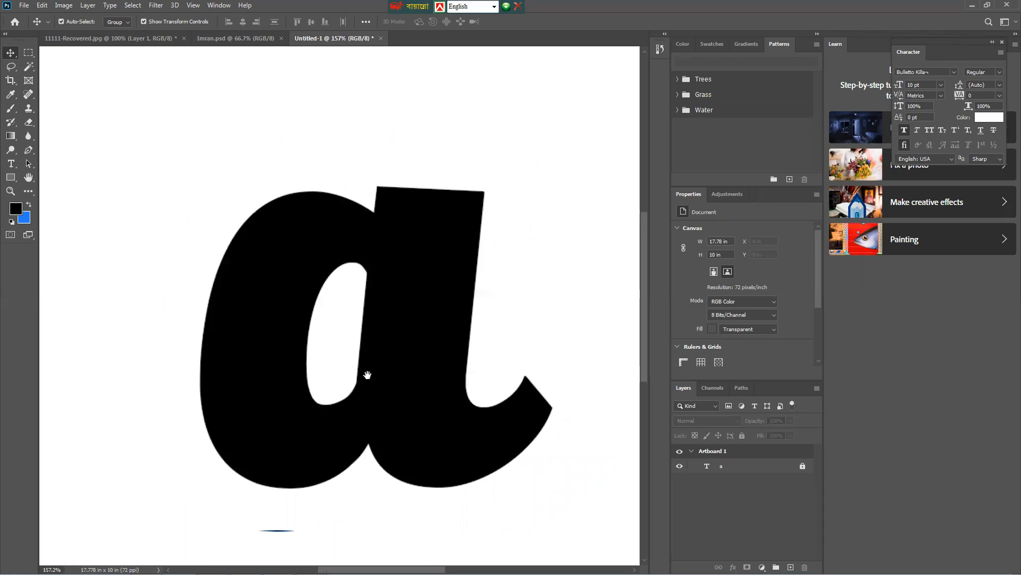
{"action": "scroll", "coordinate": [380, 367], "scroll_direction": "down", "scroll_amount": 1}
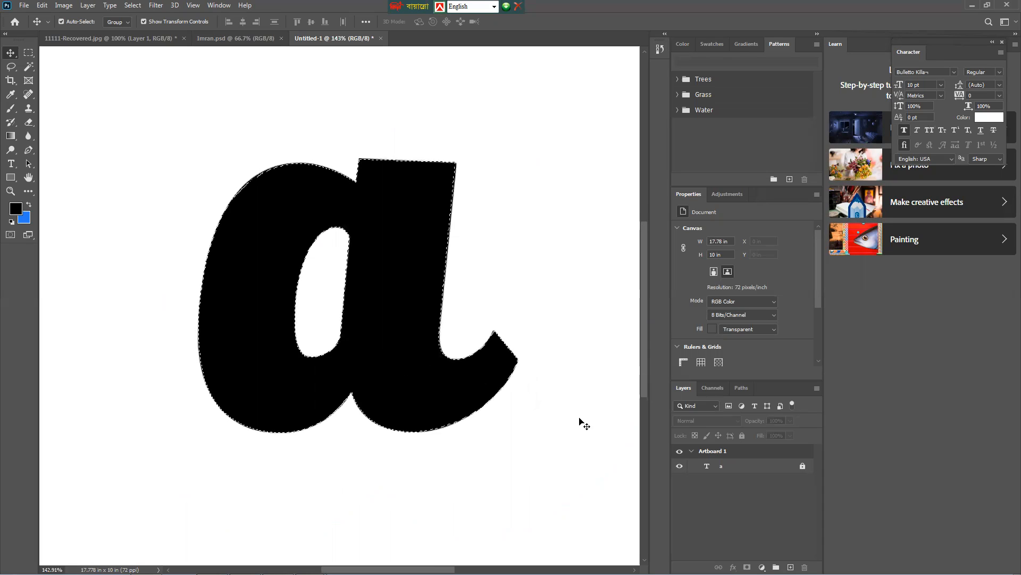
- Fill the selection with the blue background colour on a new layer, and deselect
{"action": "left_click", "coordinate": [790, 567]}
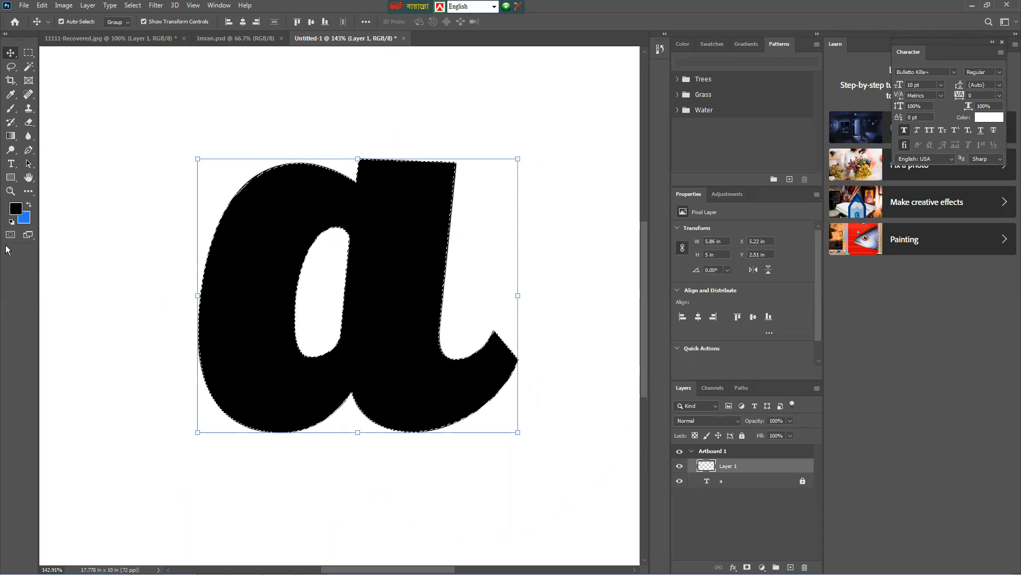
{"action": "key", "text": "ctrl+BackSpace"}
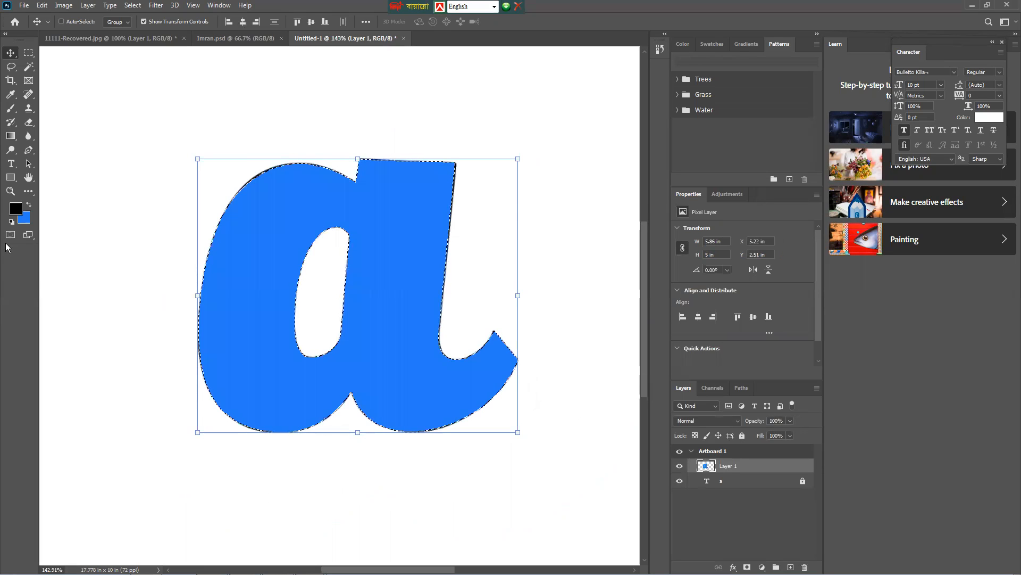
{"action": "key", "text": "ctrl+d"}
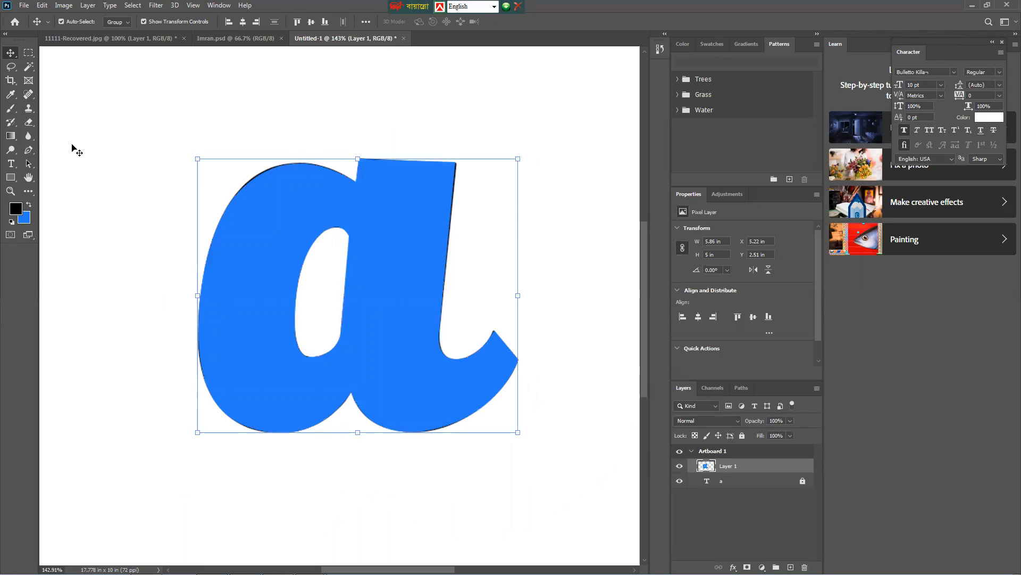
- Move the blue traced letter away from the original black letter to about X 9.6 in, Y 3.85 in
{"action": "left_click", "coordinate": [171, 189]}
{"action": "scroll", "coordinate": [182, 221], "scroll_direction": "down", "scroll_amount": 1}
{"action": "left_click_drag", "start_coordinate": [273, 229], "coordinate": [467, 235]}
{"action": "left_click", "coordinate": [352, 437]}
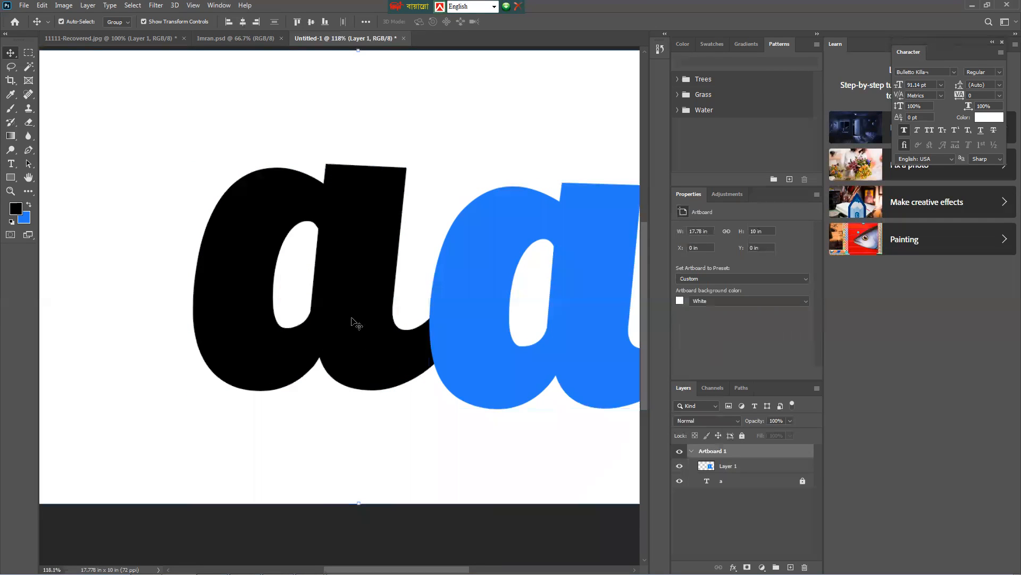
{"action": "left_click_drag", "start_coordinate": [320, 308], "coordinate": [305, 293]}
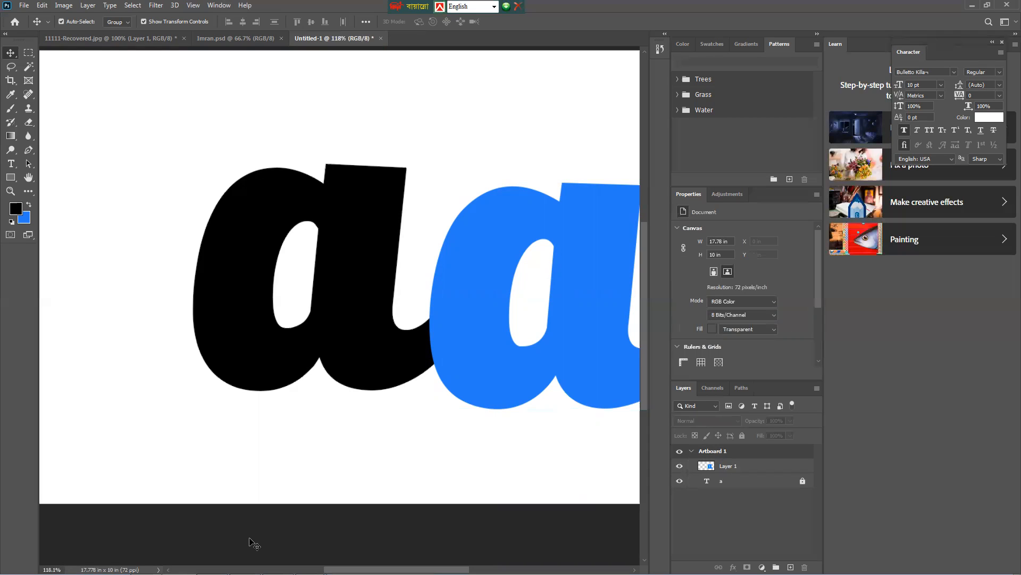
{"action": "left_click_drag", "start_coordinate": [466, 309], "coordinate": [434, 331]}
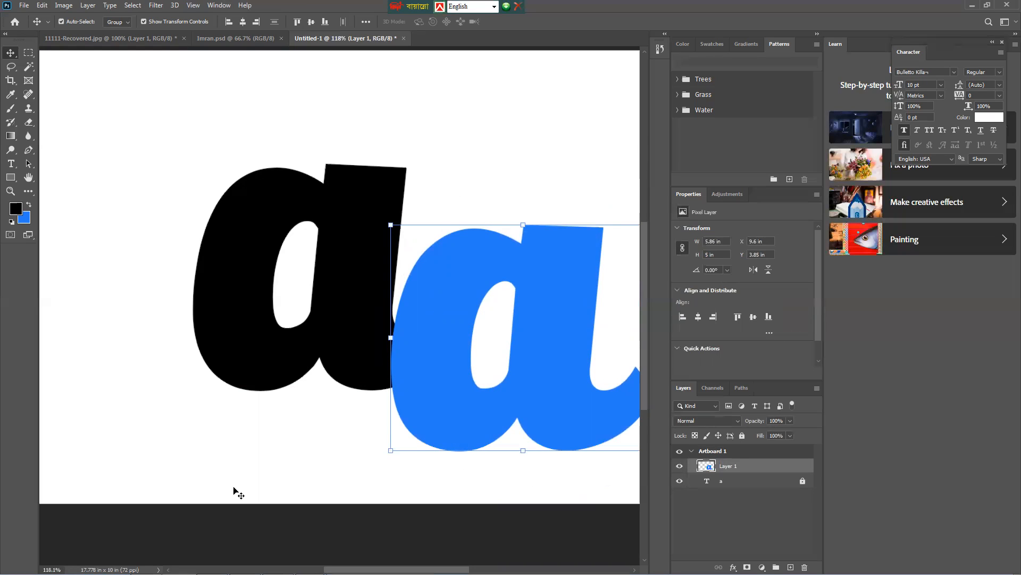
- Move the blue letter to about X 10.57 in, then unlock the black letter and move it to about X 3.74 in, Y -0.82 in
{"action": "left_click_drag", "start_coordinate": [462, 311], "coordinate": [504, 287]}
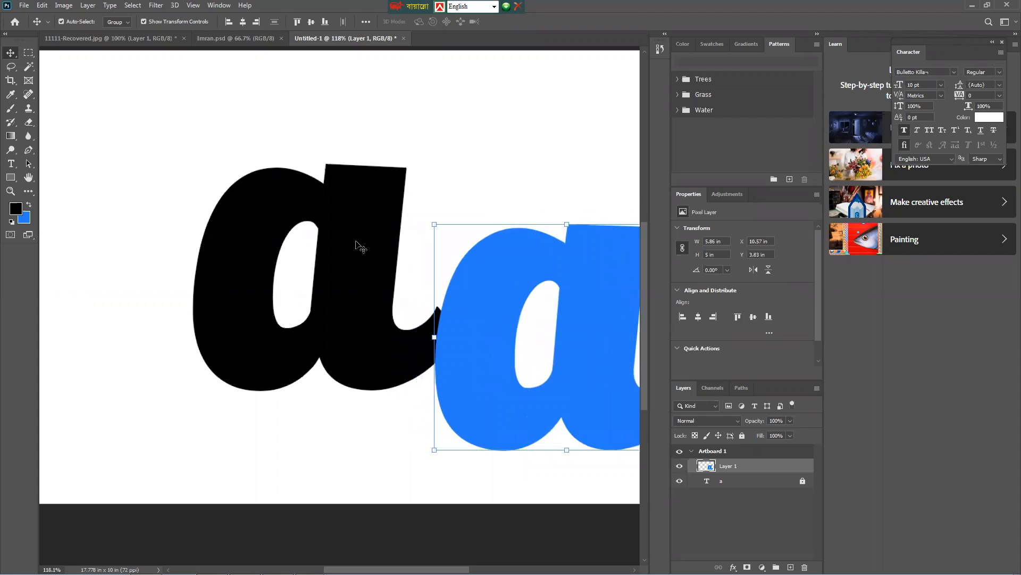
{"action": "left_click", "coordinate": [356, 243]}
{"action": "left_click", "coordinate": [736, 484]}
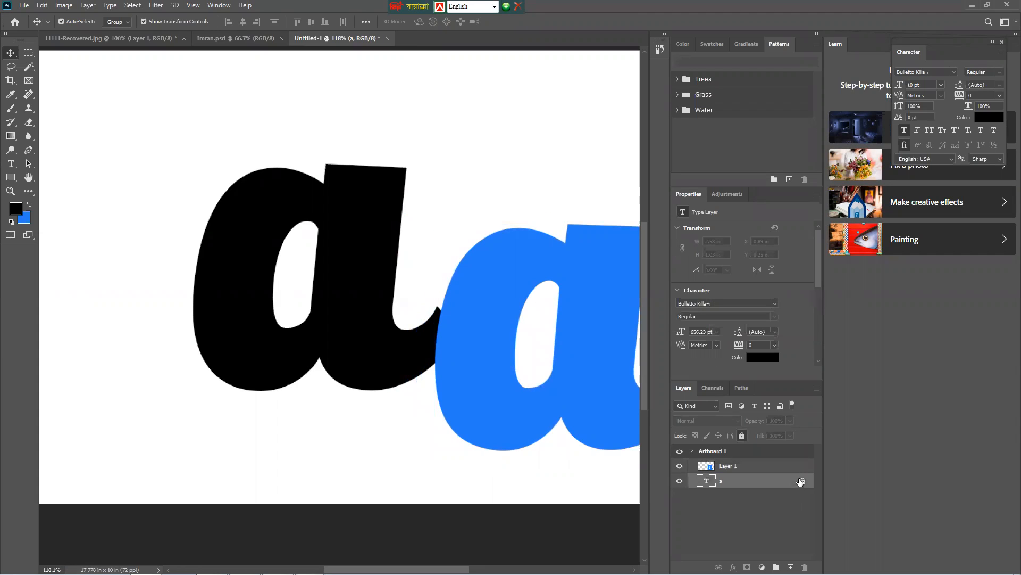
{"action": "left_click", "coordinate": [742, 435]}
{"action": "left_click_drag", "start_coordinate": [327, 357], "coordinate": [264, 352]}
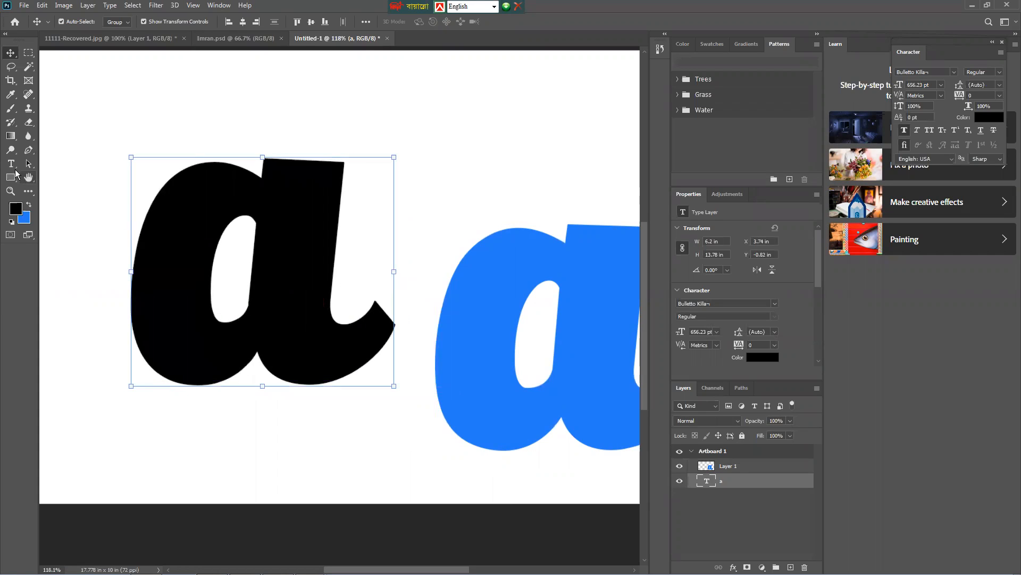
- Try replacing the black letter's text with "/", and undo the replacement
{"action": "left_click", "coordinate": [11, 164]}
{"action": "double_click", "coordinate": [159, 231]}
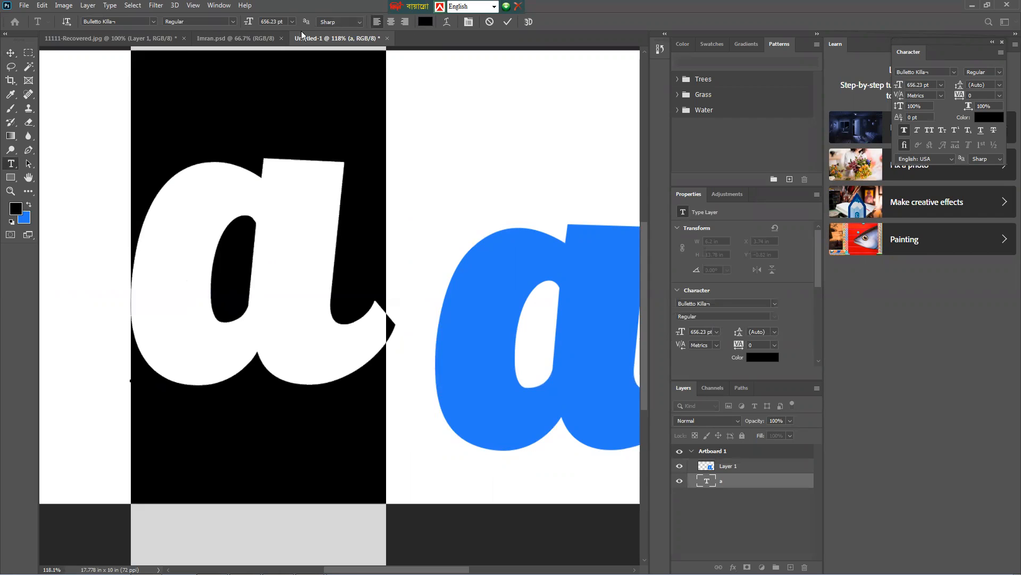
{"action": "key", "text": "Right"}
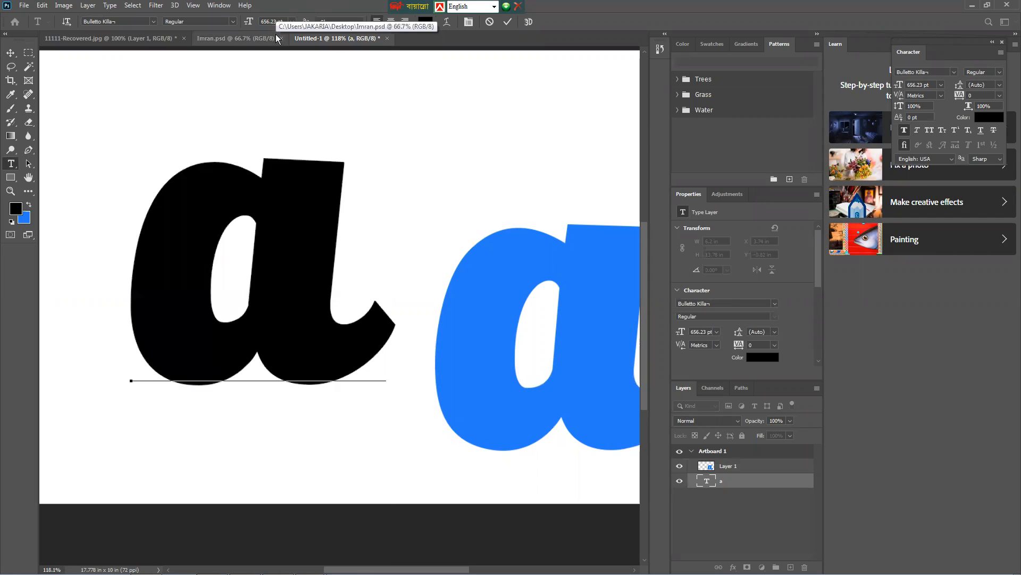
{"action": "double_click", "coordinate": [348, 306]}
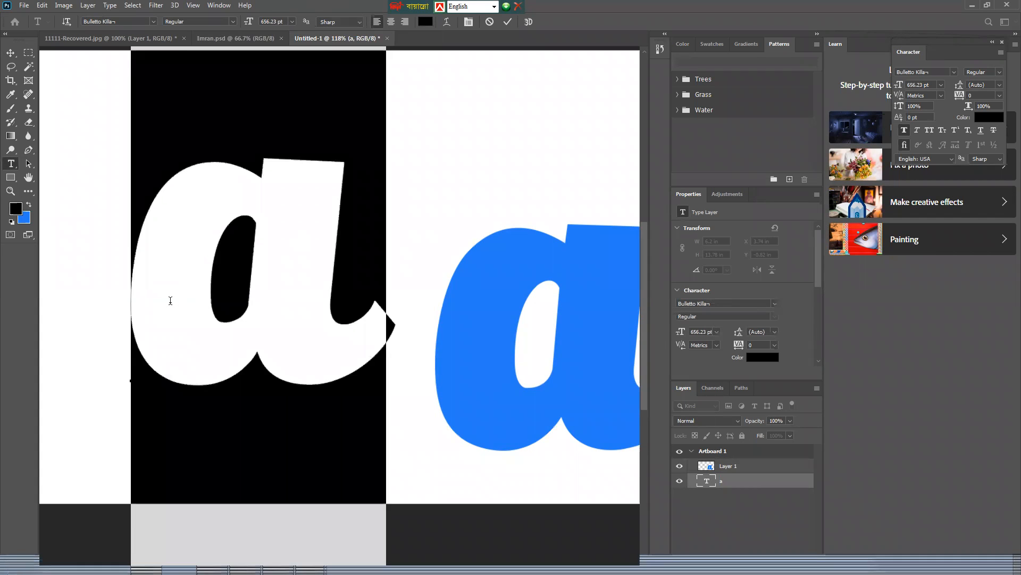
{"action": "type", "text": "/"}
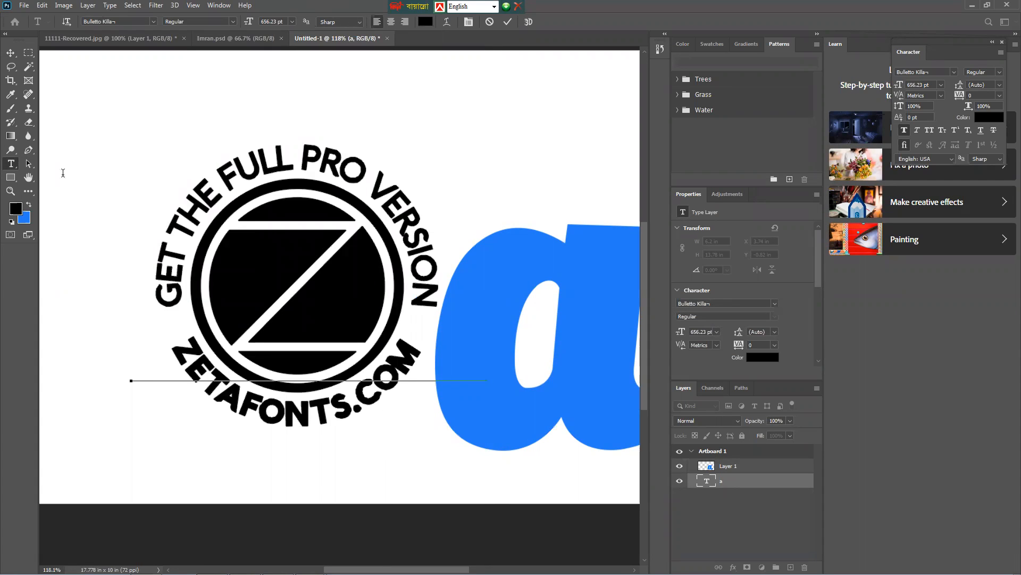
{"action": "key", "text": "ctrl+z"}
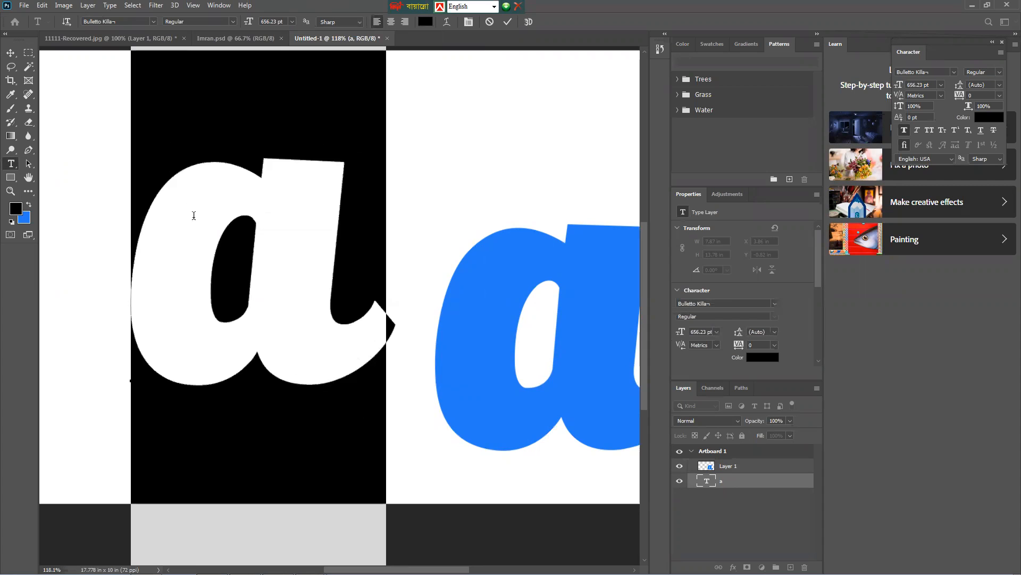
- Move the blue letter to about X 9.49 in, Y 1.17 in, and the black letter to about X 3.59 in, Y -1.92 in
{"action": "left_click", "coordinate": [11, 53]}
{"action": "left_click_drag", "start_coordinate": [487, 270], "coordinate": [438, 268]}
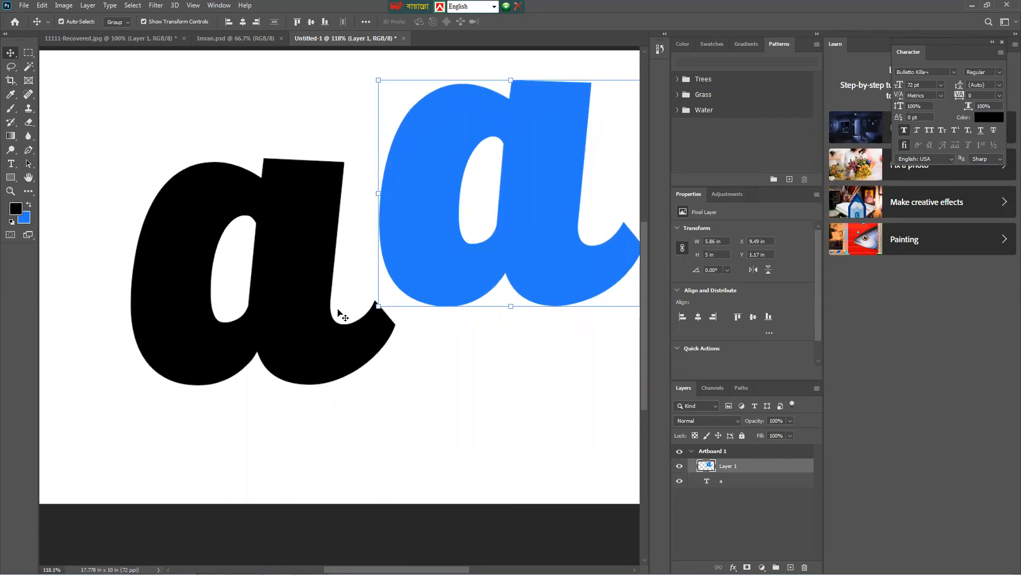
{"action": "left_click", "coordinate": [289, 287]}
{"action": "left_click_drag", "start_coordinate": [276, 273], "coordinate": [310, 204]}
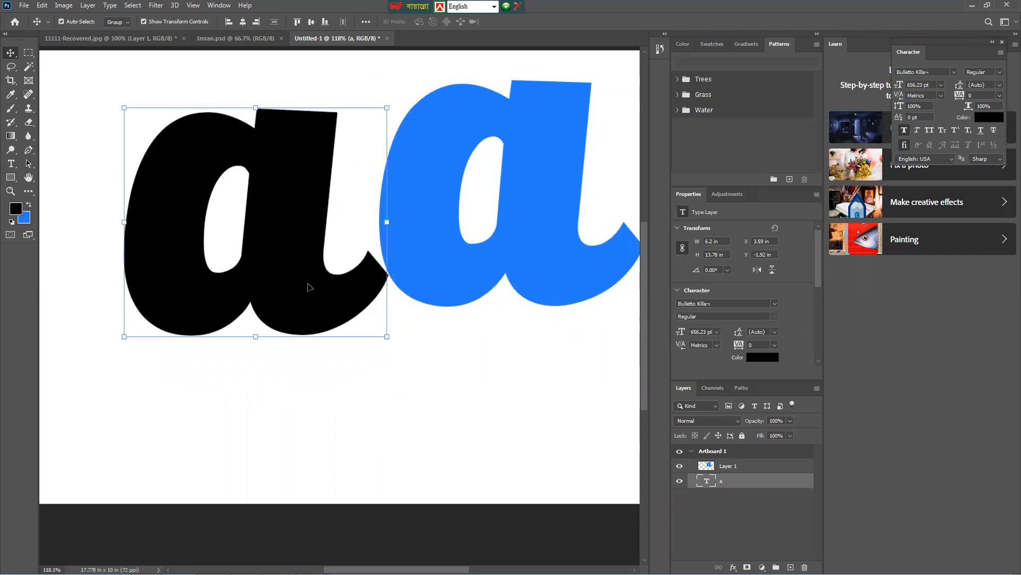
- Reposition the black letter beside the blue one, at about X 3.4 in near the artboard's upper edge
{"action": "scroll", "coordinate": [311, 288], "scroll_direction": "up", "scroll_amount": 2}
{"action": "scroll", "coordinate": [298, 302], "scroll_direction": "down", "scroll_amount": 2}
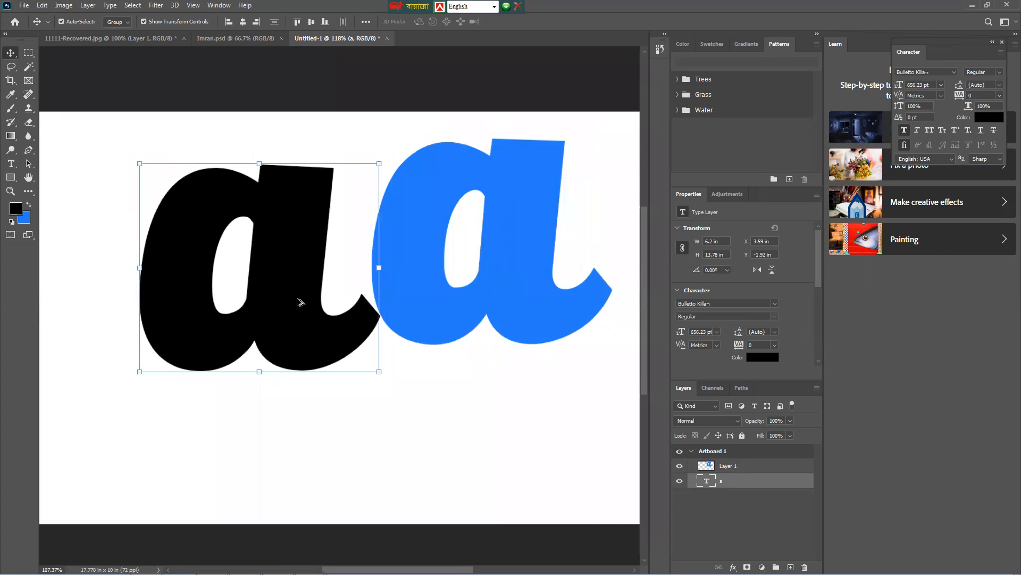
{"action": "left_click", "coordinate": [327, 367]}
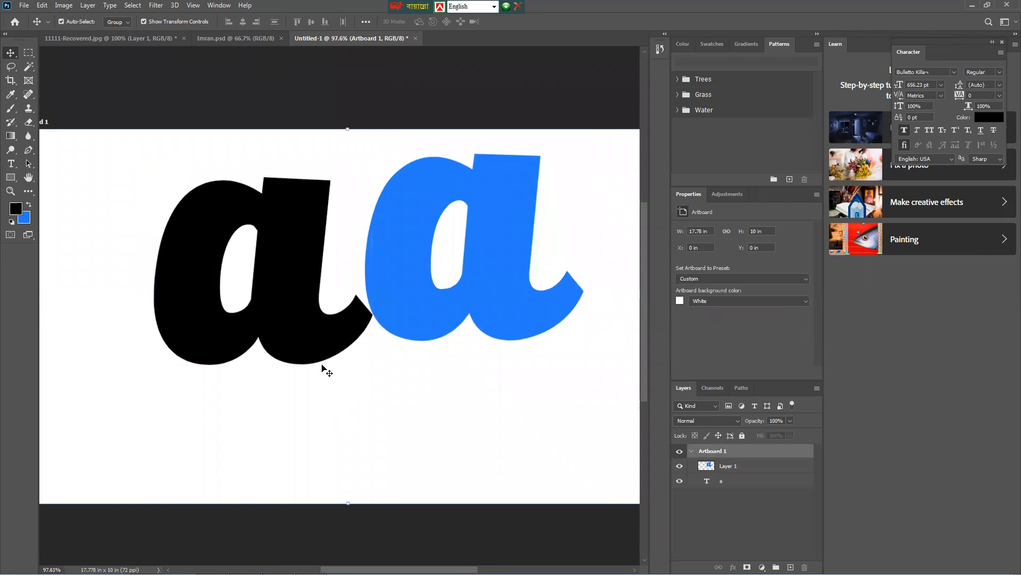
{"action": "left_click_drag", "start_coordinate": [313, 316], "coordinate": [295, 279]}
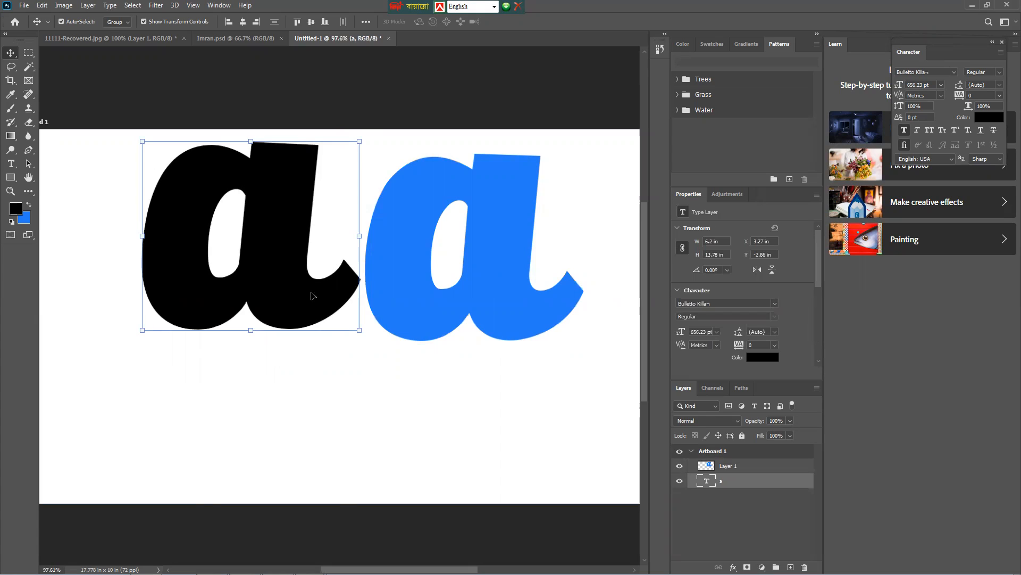
{"action": "left_click_drag", "start_coordinate": [313, 296], "coordinate": [308, 319]}
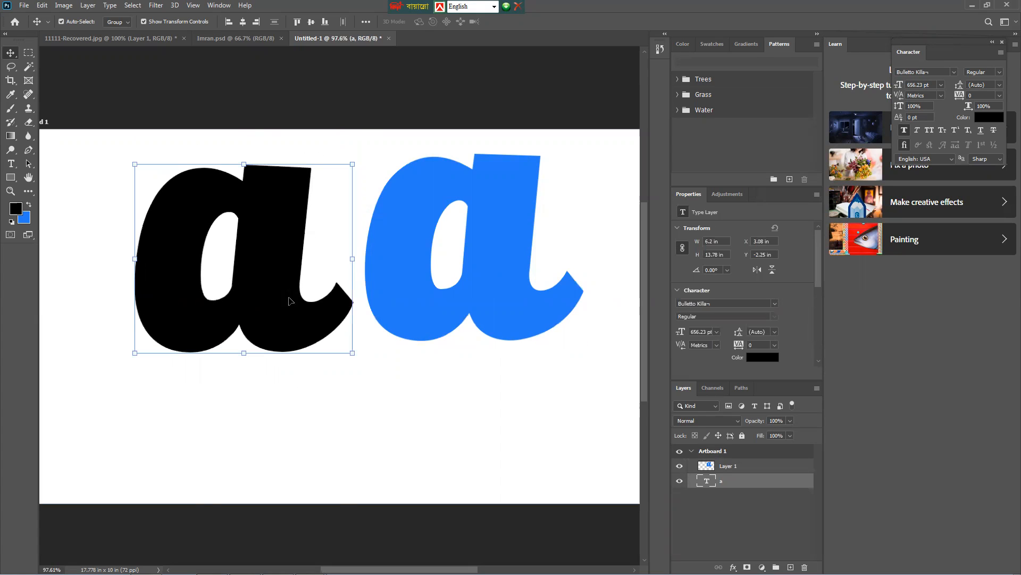
{"action": "left_click_drag", "start_coordinate": [289, 302], "coordinate": [301, 259]}
- Try placing a separate capital "A" below the black letter, and remove the character inserted into the existing text
{"action": "left_click", "coordinate": [11, 163]}
{"action": "left_click", "coordinate": [224, 397]}
{"action": "type", "text": "A"}
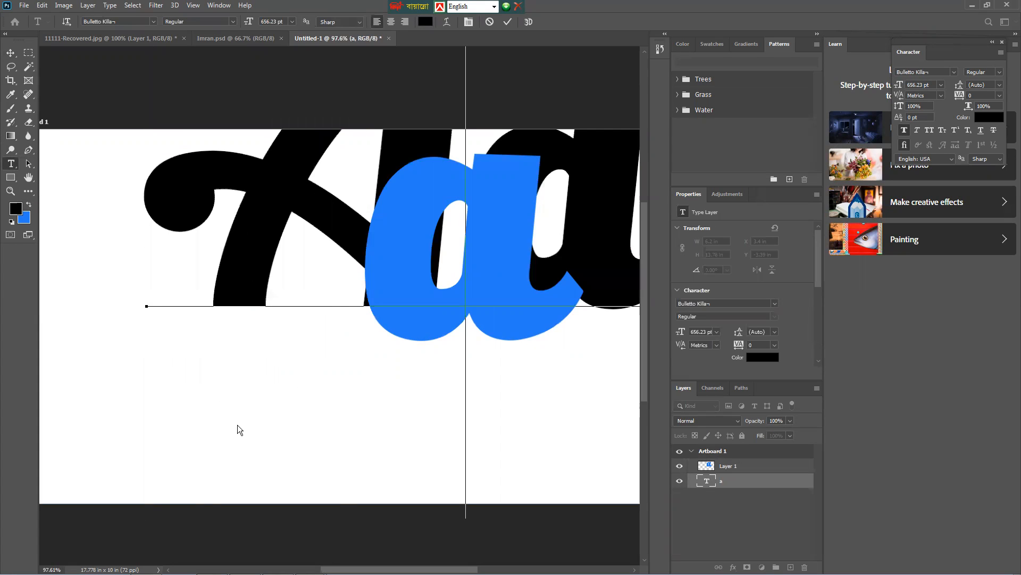
{"action": "key", "text": "ctrl+a"}
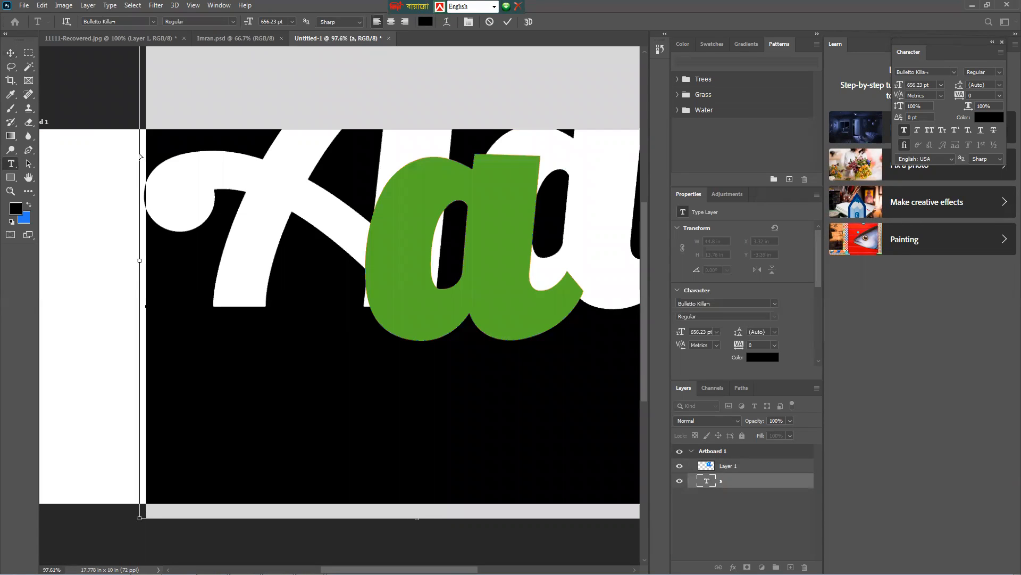
{"action": "left_click", "coordinate": [152, 188]}
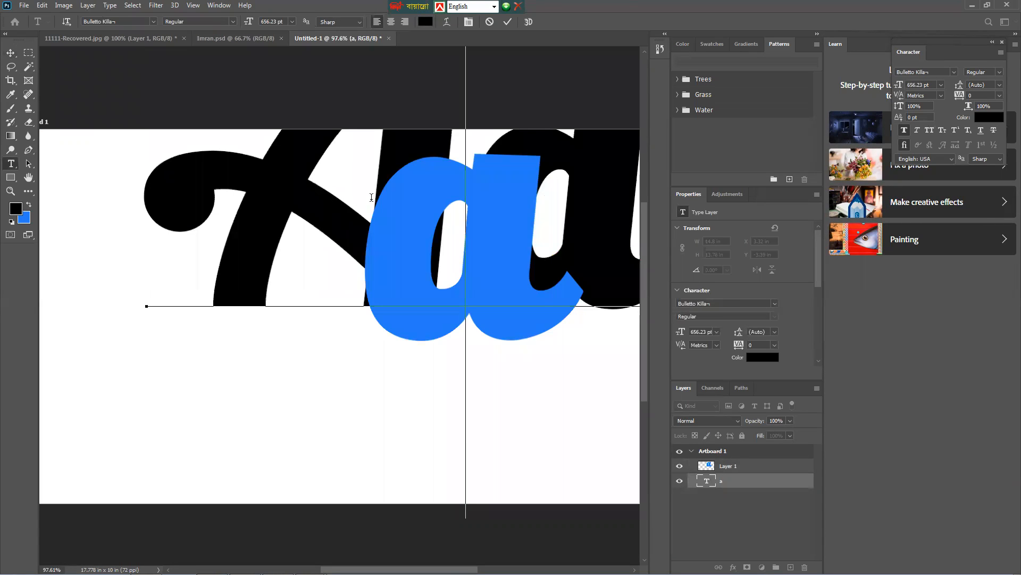
{"action": "key", "text": "BackSpace"}
{"action": "left_click", "coordinate": [11, 53]}
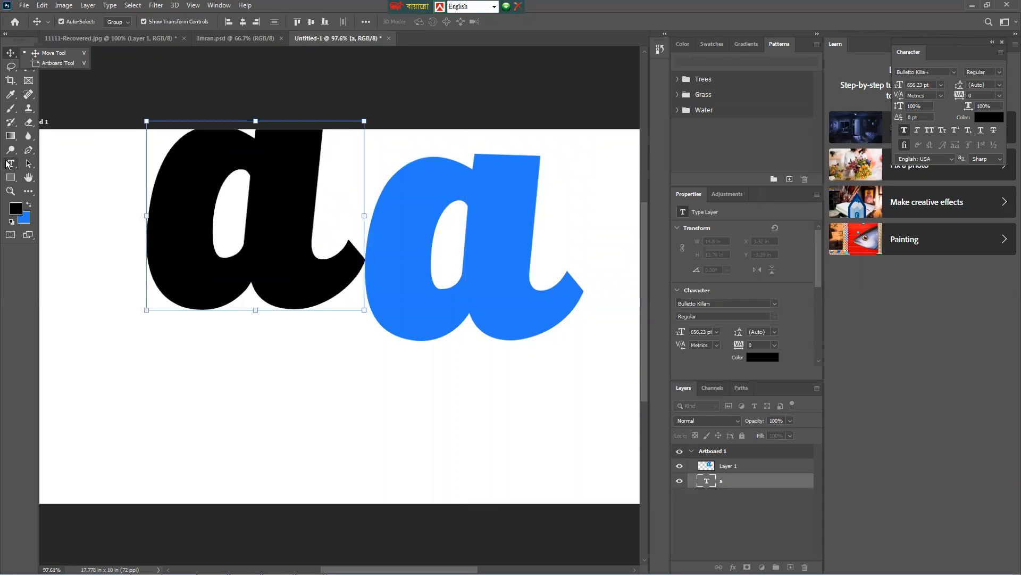
- Add a 72 pt text layer reading "A" below the blue letter and set its font to Roboto
{"action": "left_click", "coordinate": [8, 164]}
{"action": "left_click", "coordinate": [463, 451]}
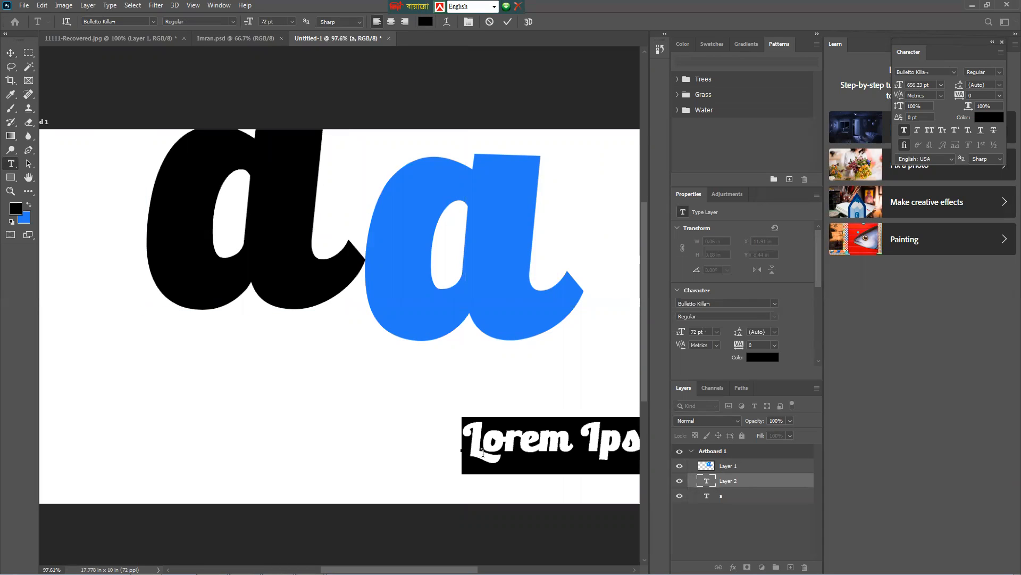
{"action": "type", "text": "A"}
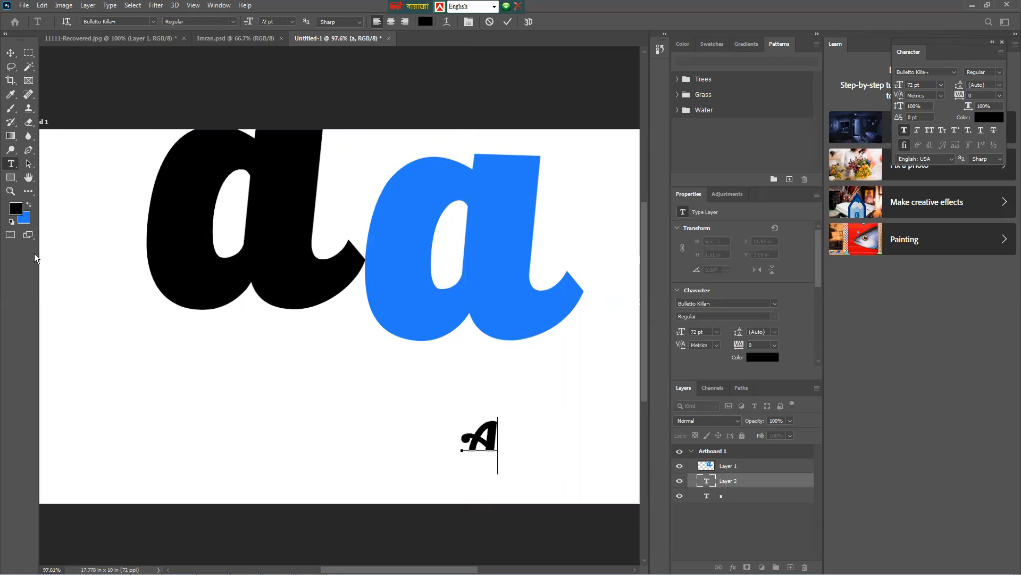
{"action": "key", "text": "ctrl+a"}
{"action": "left_click", "coordinate": [116, 22]}
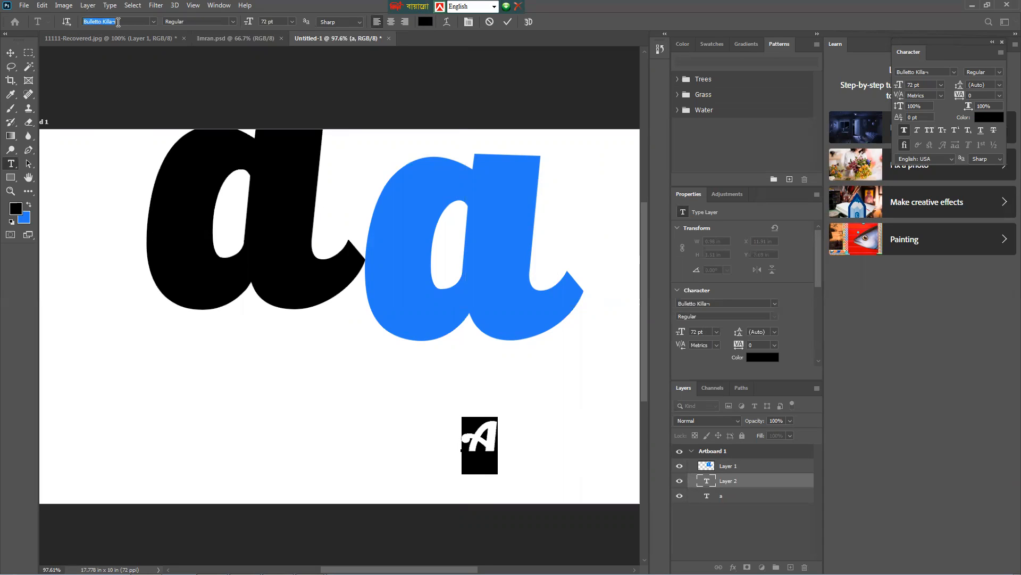
{"action": "key", "text": "Down"}
{"action": "key", "text": "Down"}
{"action": "key", "text": "Down"}
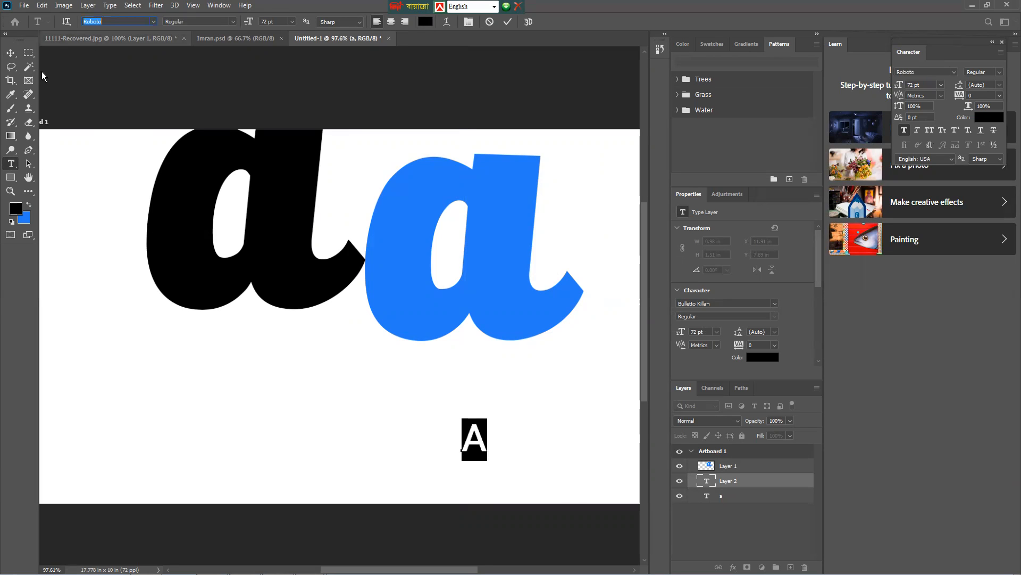
{"action": "left_click", "coordinate": [8, 63]}
{"action": "left_click", "coordinate": [10, 53]}
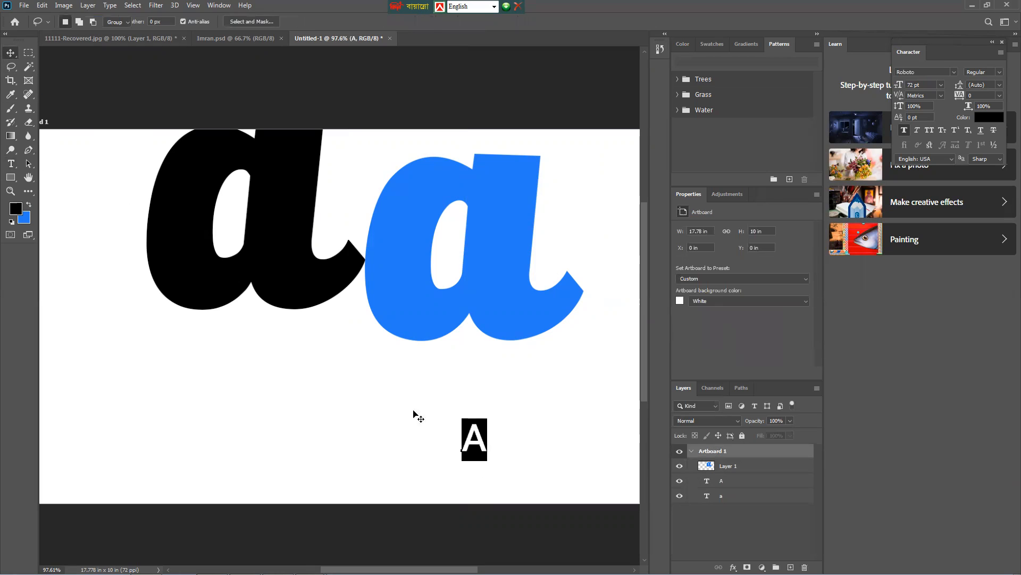
- Enlarge the "A" to about 223 pt below and between the two large letters, and lock its layer
{"action": "left_click_drag", "start_coordinate": [487, 439], "coordinate": [462, 334]}
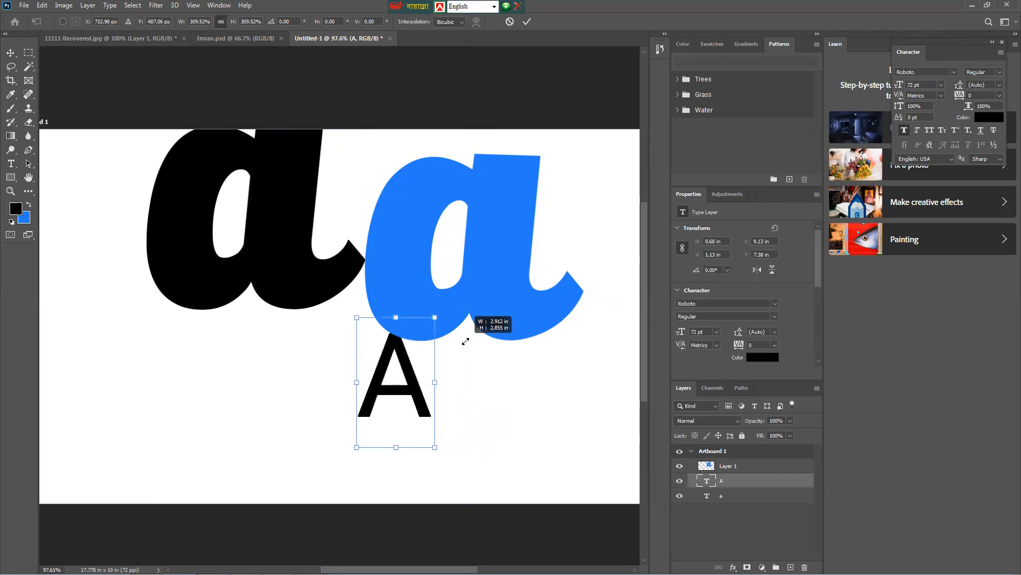
{"action": "left_click_drag", "start_coordinate": [420, 399], "coordinate": [361, 425]}
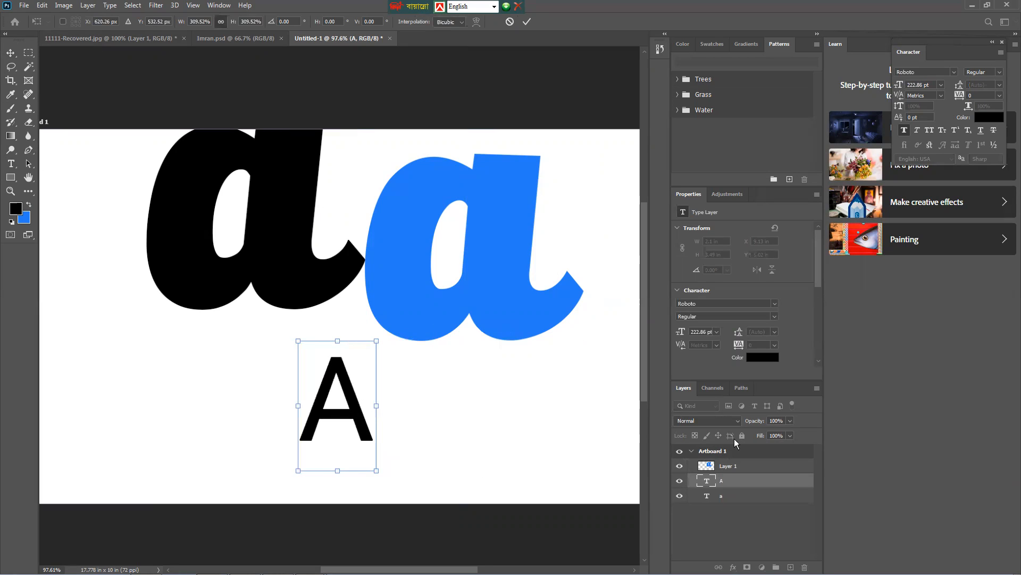
{"action": "left_click", "coordinate": [724, 481]}
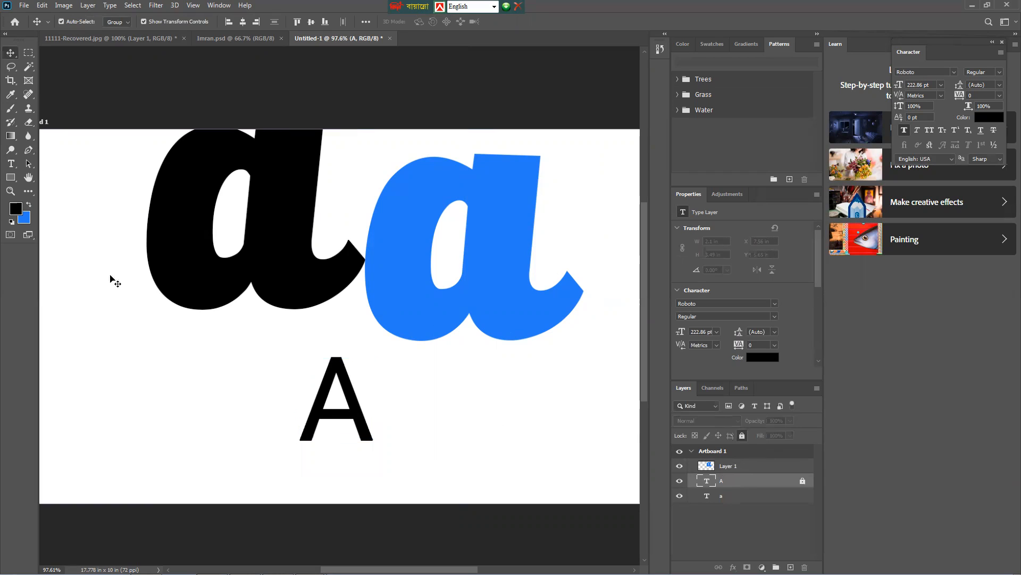
- Unlock and delete the Roboto "A" text layer
{"action": "left_click", "coordinate": [29, 152]}
{"action": "scroll", "coordinate": [340, 439], "scroll_direction": "up", "scroll_amount": 2}
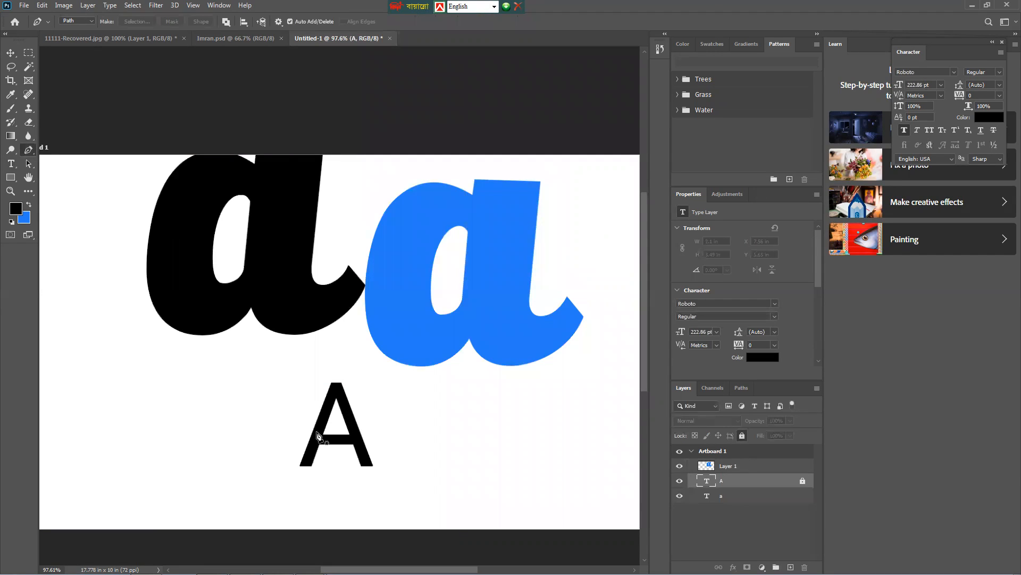
{"action": "left_click", "coordinate": [742, 435]}
{"action": "key", "text": "Delete"}
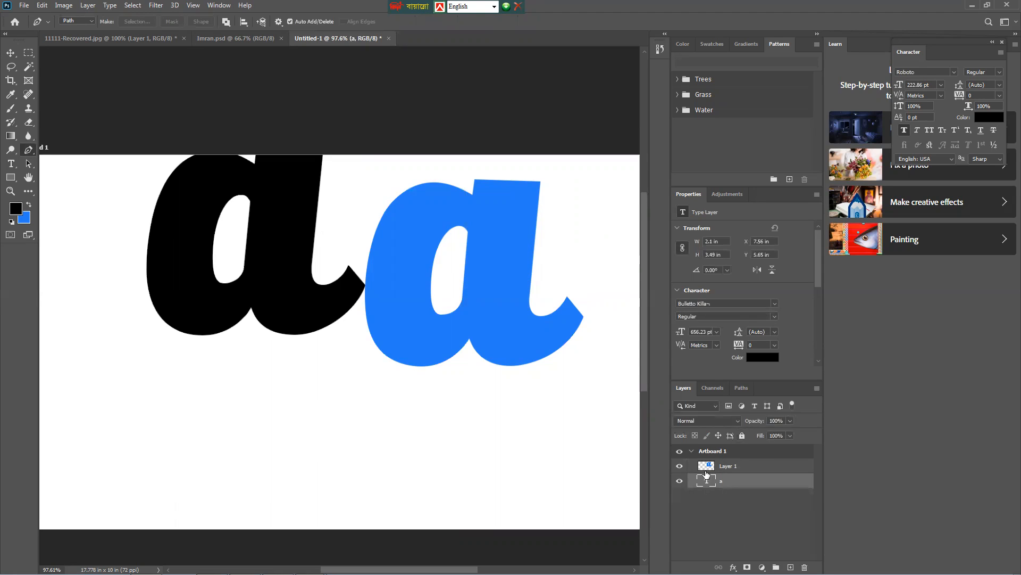
- Move the black letter to the artboard's lower left and the blue letter beside it, around X 6.75 in, Y 1.39 in
{"action": "left_click", "coordinate": [10, 53]}
{"action": "left_click_drag", "start_coordinate": [264, 217], "coordinate": [206, 342]}
{"action": "left_click_drag", "start_coordinate": [420, 255], "coordinate": [324, 283]}
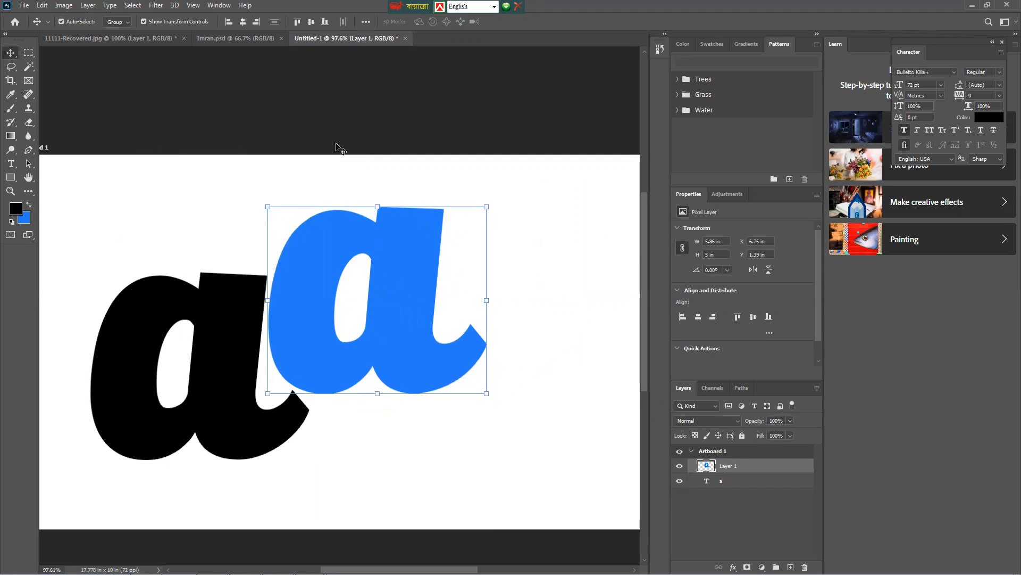
{"action": "left_click", "coordinate": [336, 144]}
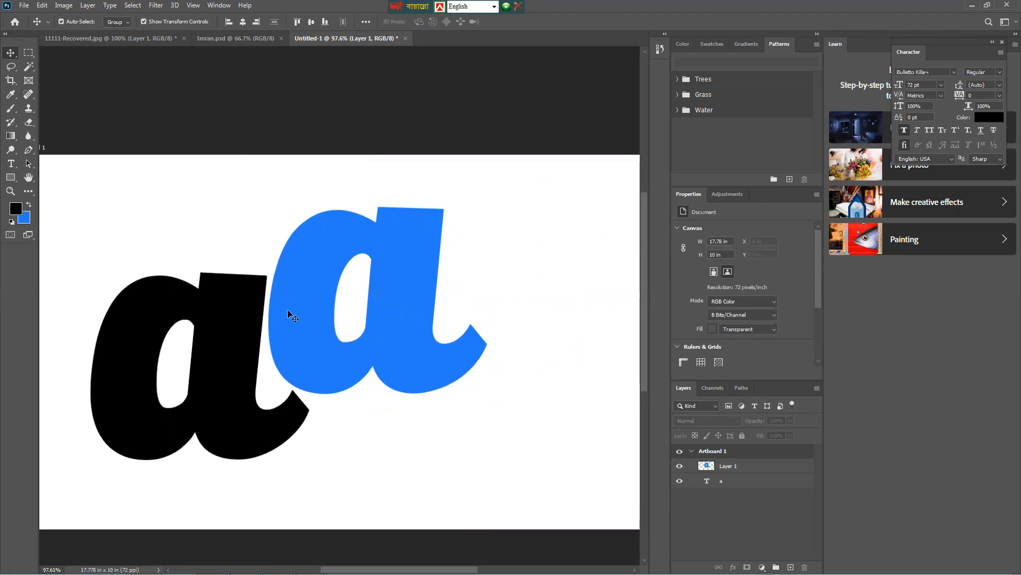
{"action": "left_click_drag", "start_coordinate": [294, 309], "coordinate": [320, 271]}
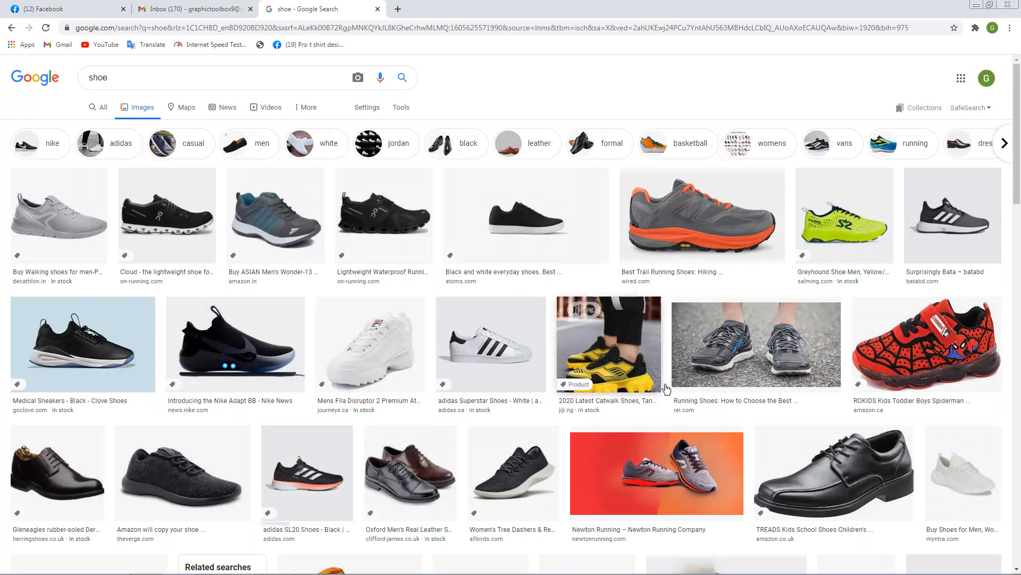
- Find the 1600 × 1200 photo of old silver running shoes through the related images and save it
{"action": "left_click", "coordinate": [706, 376]}
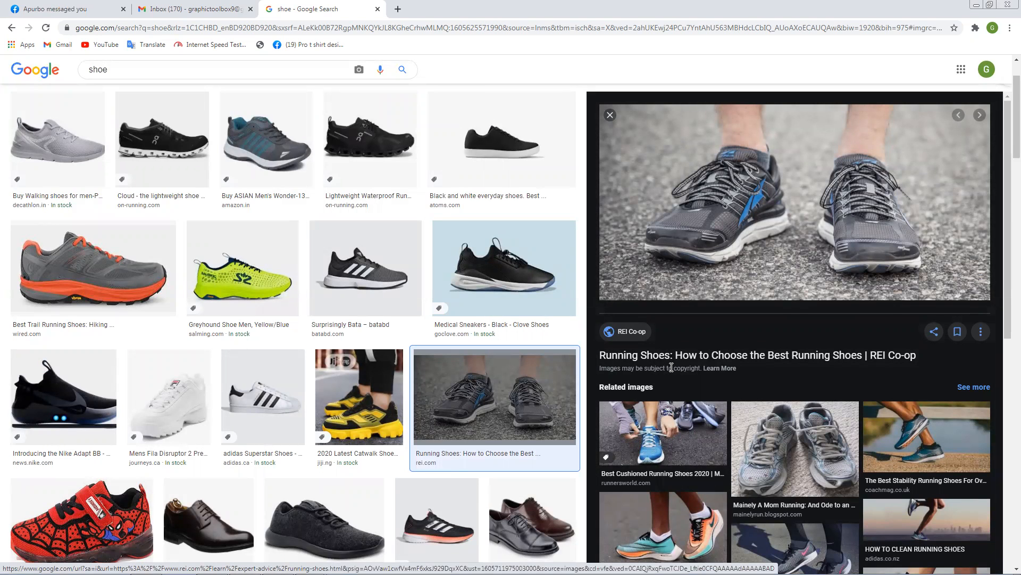
{"action": "scroll", "coordinate": [745, 383], "scroll_direction": "down", "scroll_amount": 1}
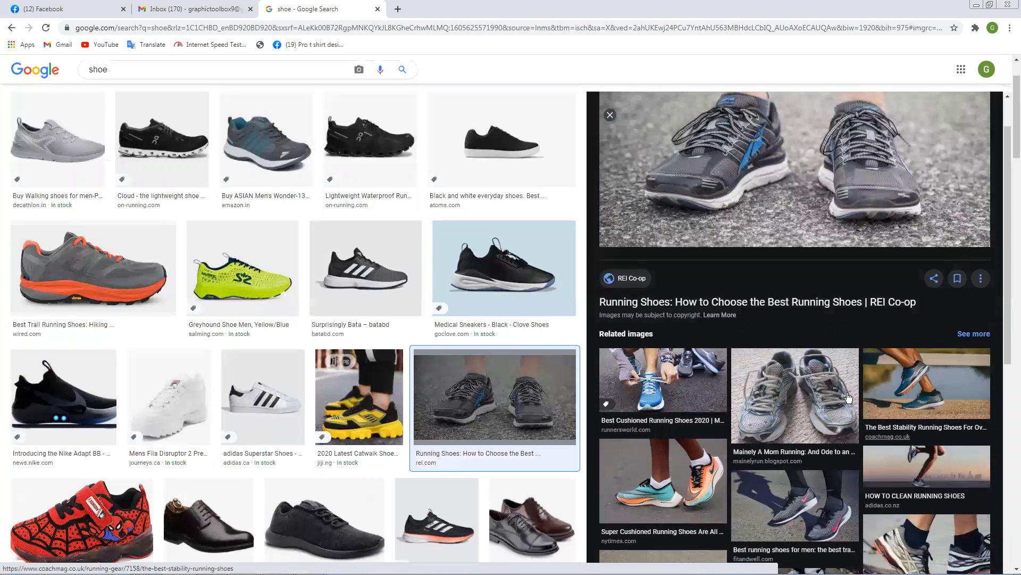
{"action": "left_click", "coordinate": [806, 392]}
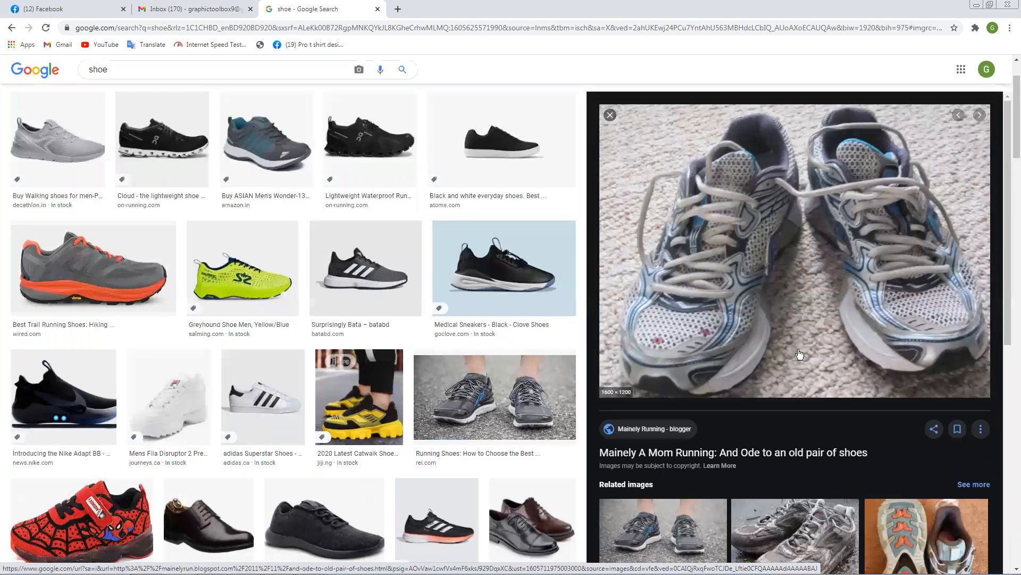
{"action": "right_click", "coordinate": [756, 266]}
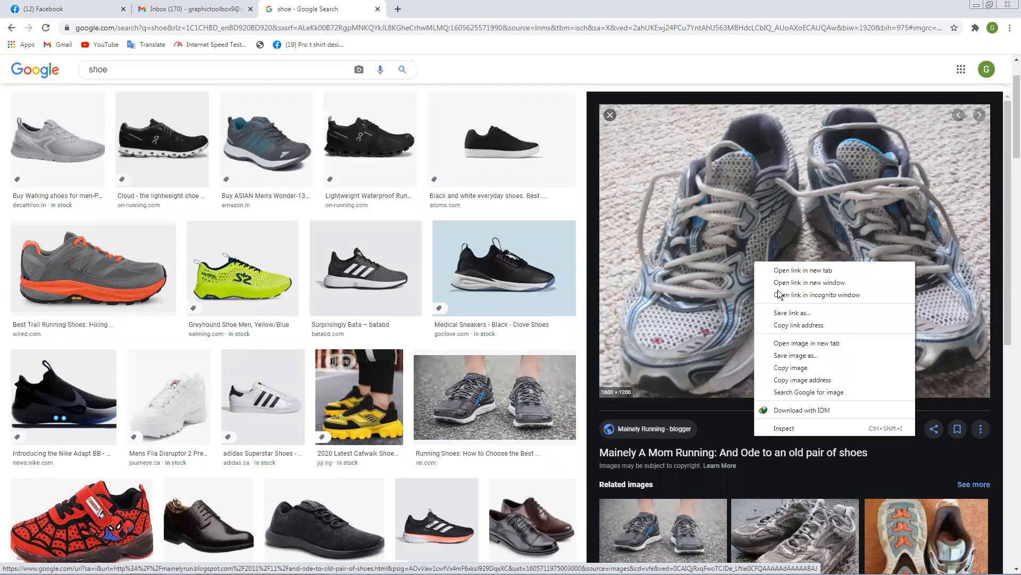
{"action": "left_click", "coordinate": [796, 354]}
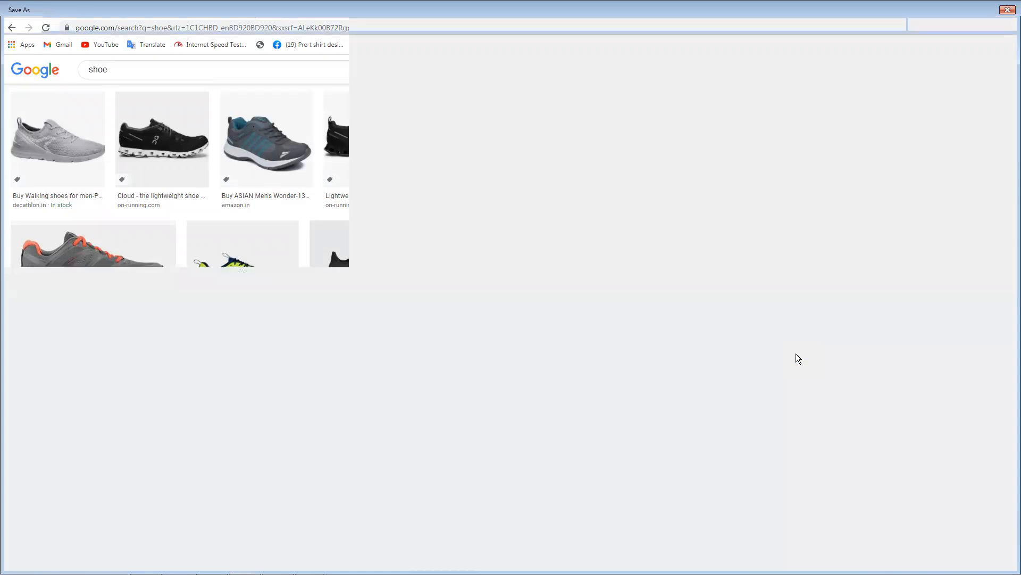
{"action": "key", "text": "Return"}
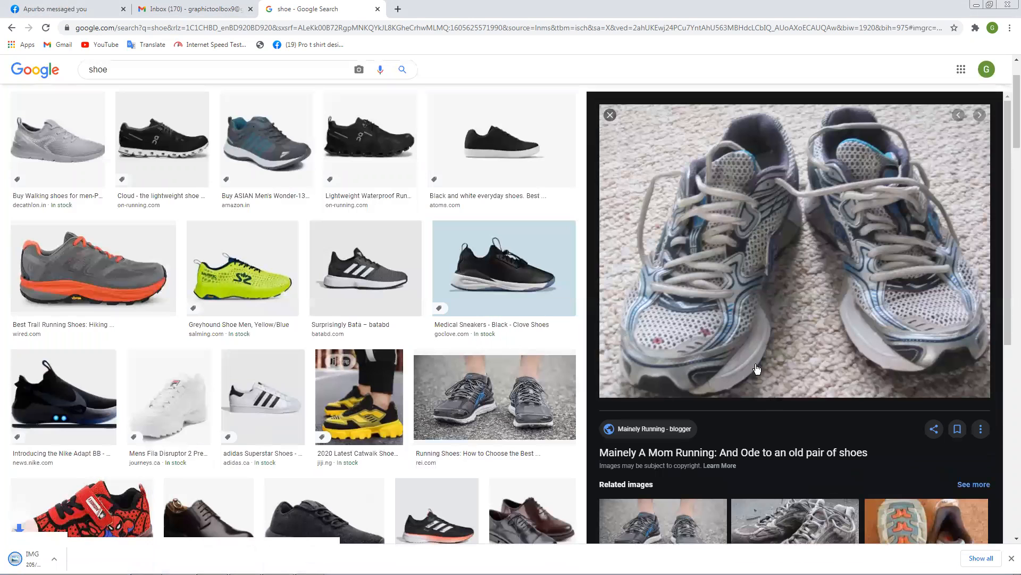
- Place the downloaded shoe photo on the Photoshop artboard, scaled to about 9.76 × 7.32 in, at around X 0.88 in, Y 2.45 in
{"action": "left_click_drag", "start_coordinate": [51, 562], "coordinate": [283, 309]}
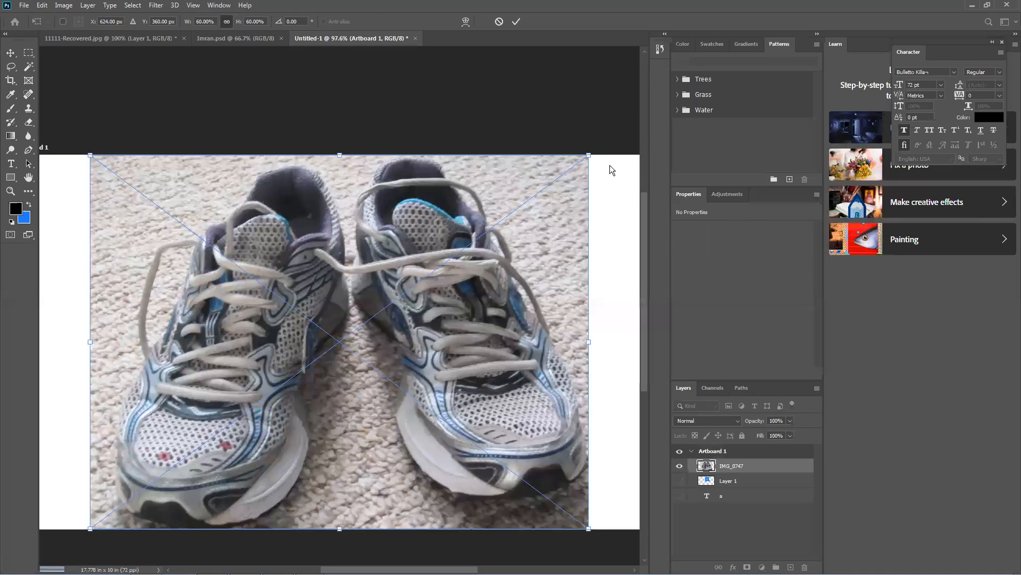
{"action": "left_click_drag", "start_coordinate": [588, 155], "coordinate": [470, 276]}
{"action": "left_click_drag", "start_coordinate": [409, 320], "coordinate": [476, 325]}
{"action": "key", "text": "Return"}
{"action": "left_click_drag", "start_coordinate": [476, 325], "coordinate": [455, 325]}
- Duplicate the shoe photo layer, hide the original, and shift the copy 0.25 in left to X 0.63 in
{"action": "key", "text": "ctrl+j"}
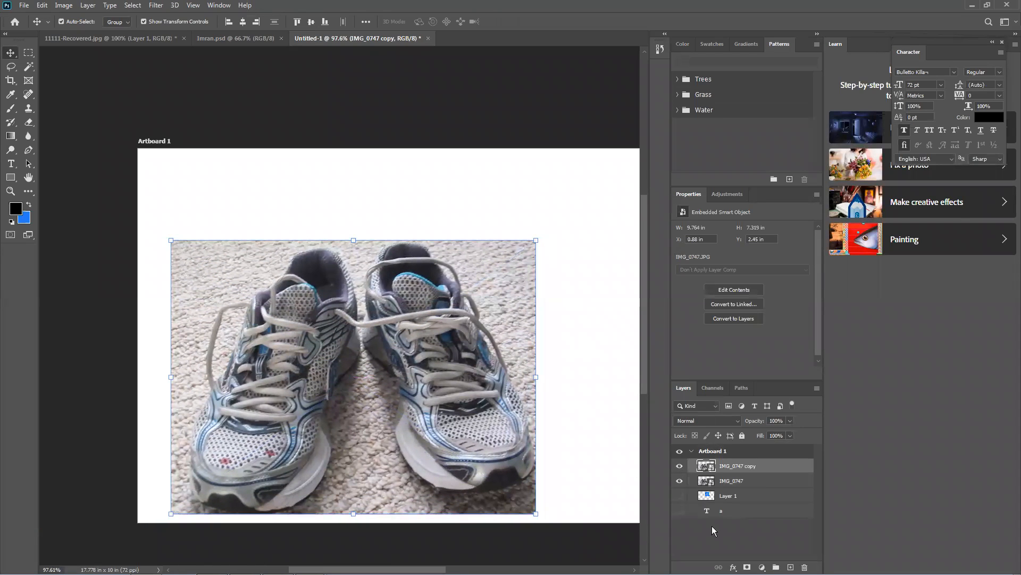
{"action": "left_click_drag", "start_coordinate": [442, 365], "coordinate": [426, 353]}
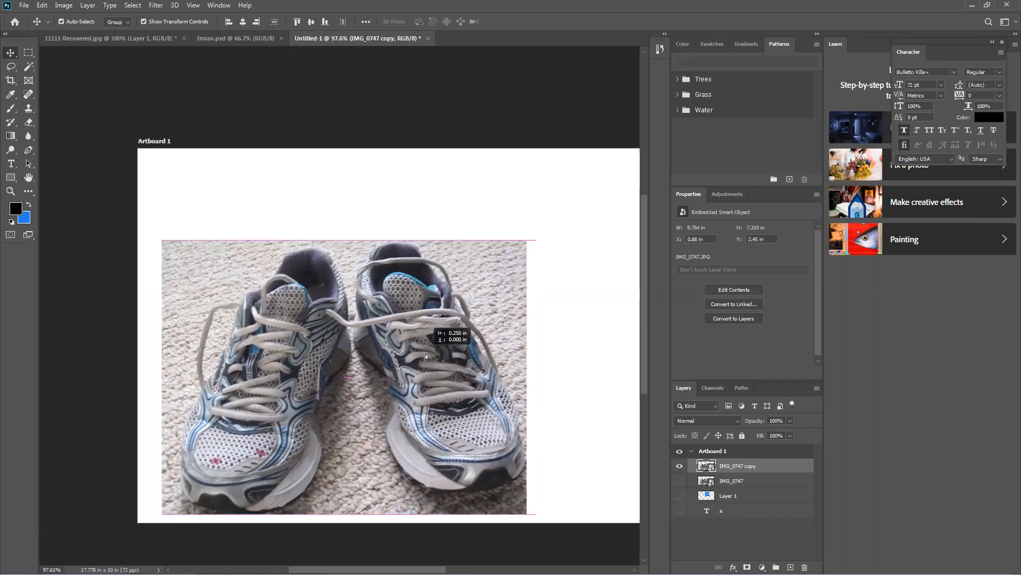
- Start a Pen tool path at the left shoe's outer lace and curve it down the outer side to the toe cap
{"action": "left_click", "coordinate": [28, 150]}
{"action": "scroll", "coordinate": [216, 392], "scroll_direction": "up", "scroll_amount": 2}
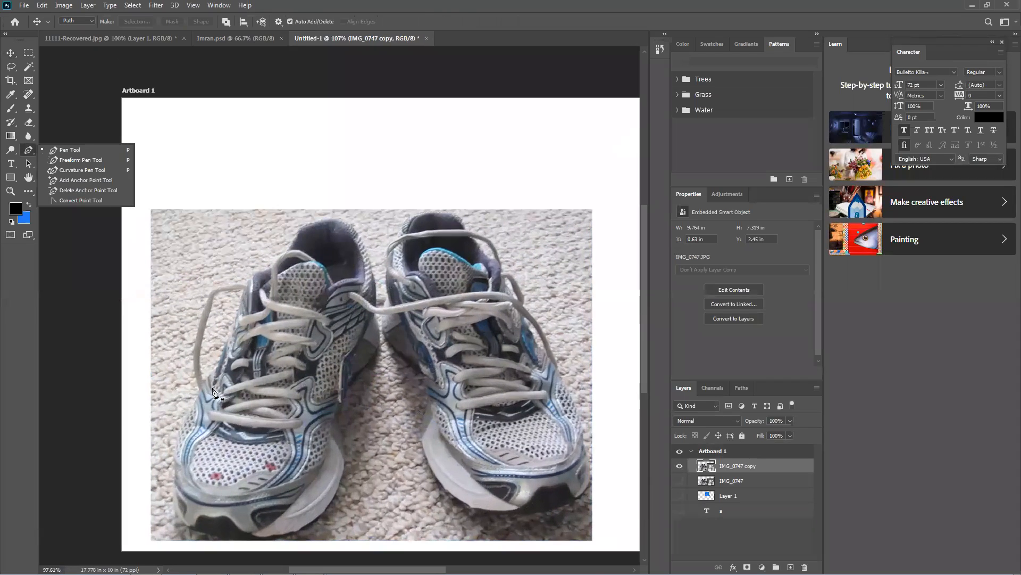
{"action": "scroll", "coordinate": [212, 393], "scroll_direction": "up", "scroll_amount": 2}
{"action": "scroll", "coordinate": [195, 391], "scroll_direction": "up", "scroll_amount": 2}
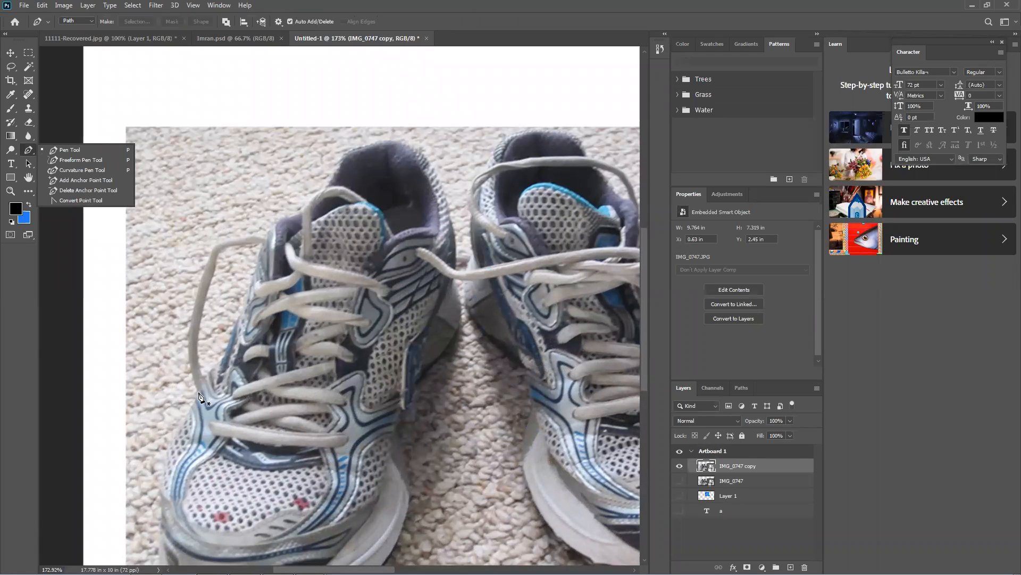
{"action": "left_click", "coordinate": [200, 396]}
{"action": "scroll", "coordinate": [159, 479], "scroll_direction": "down", "scroll_amount": 2}
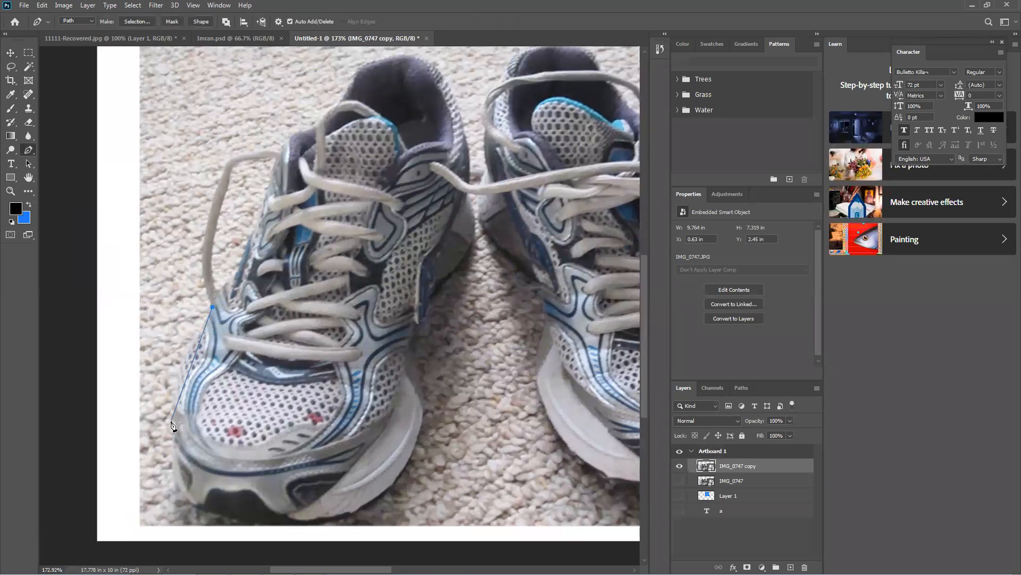
{"action": "left_click_drag", "start_coordinate": [173, 418], "coordinate": [178, 471]}
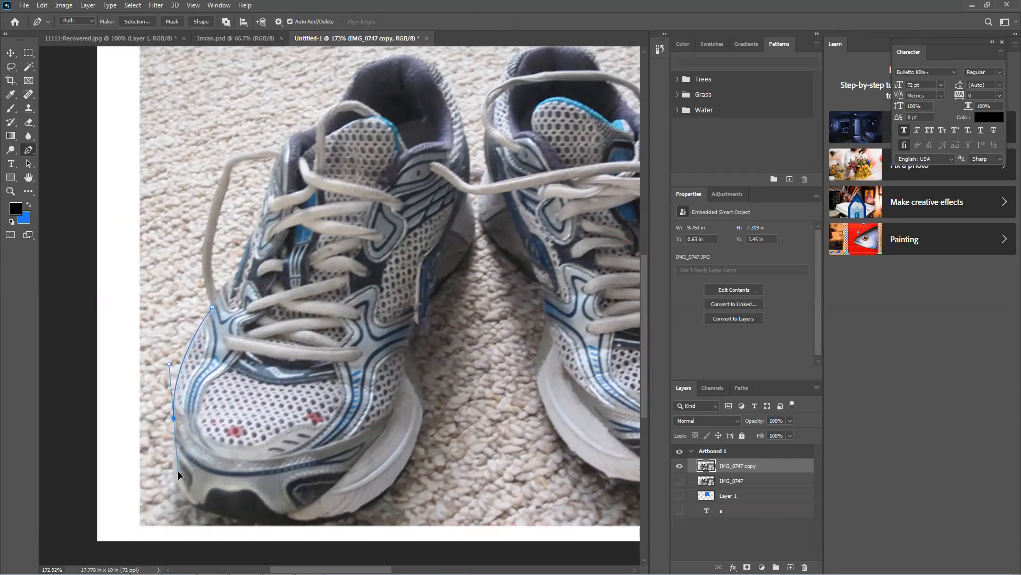
- Continue the path with curved segments around the left shoe's toe and along the bottom of its sole
{"action": "scroll", "coordinate": [186, 482], "scroll_direction": "down", "scroll_amount": 1}
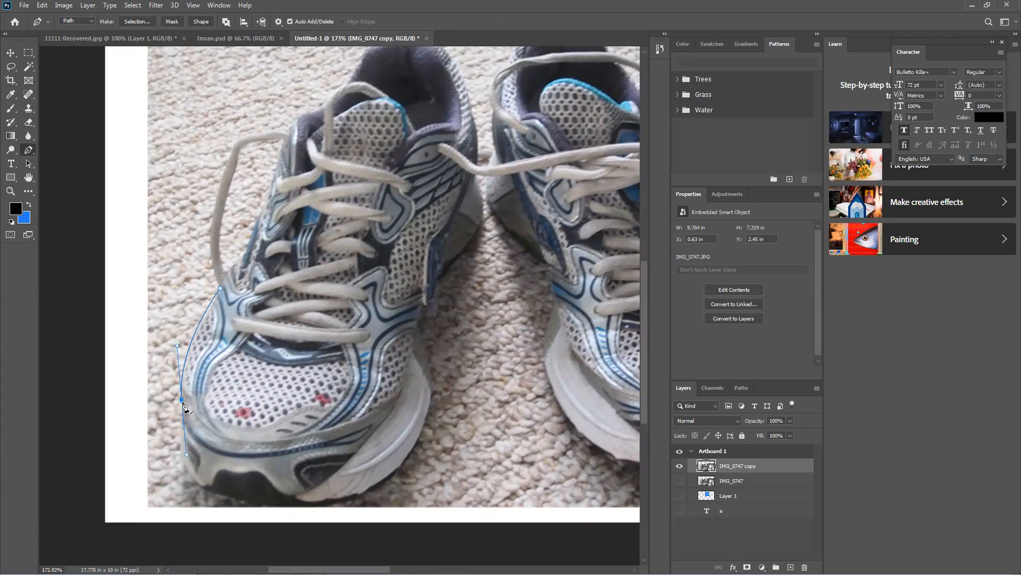
{"action": "scroll", "coordinate": [196, 455], "scroll_direction": "down", "scroll_amount": 1}
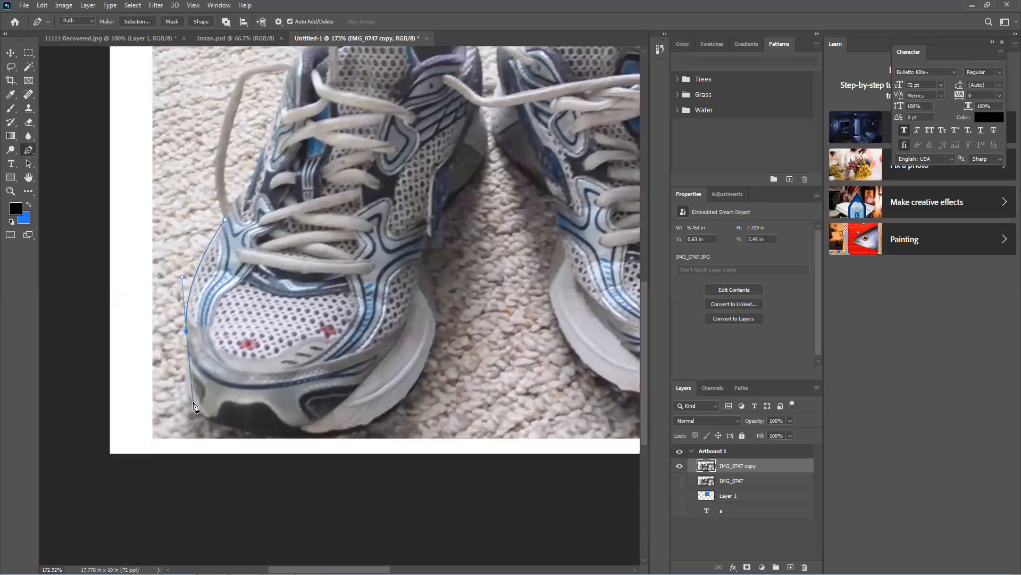
{"action": "left_click_drag", "start_coordinate": [189, 395], "coordinate": [162, 308]}
{"action": "key", "text": "ctrl+z"}
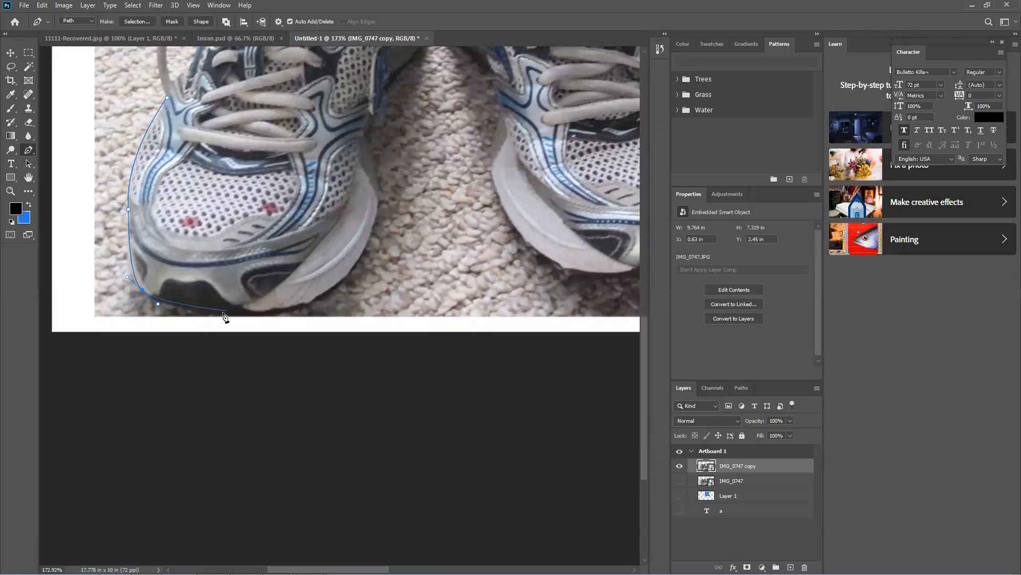
{"action": "left_click_drag", "start_coordinate": [232, 316], "coordinate": [214, 300]}
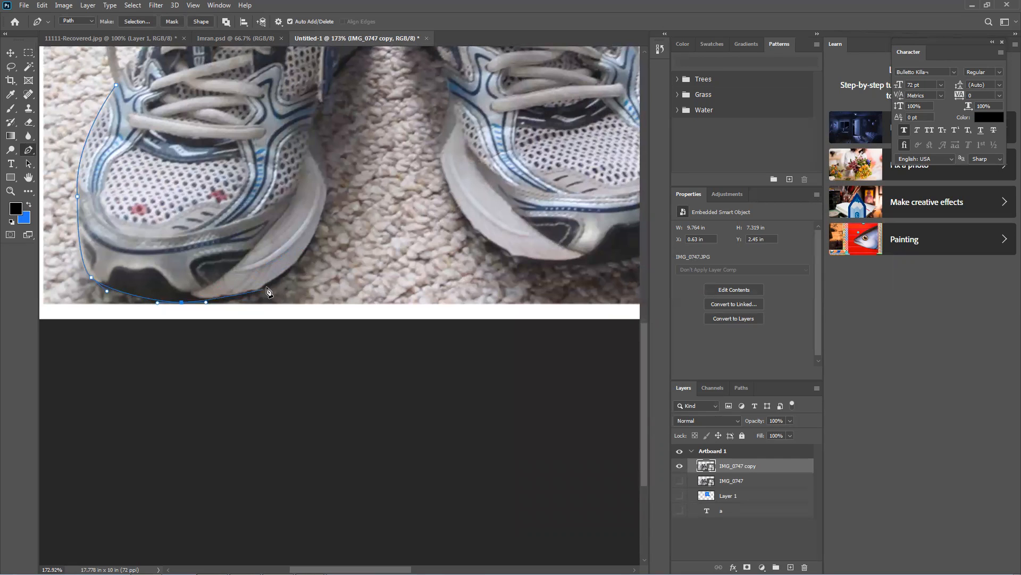
{"action": "left_click_drag", "start_coordinate": [277, 280], "coordinate": [203, 320]}
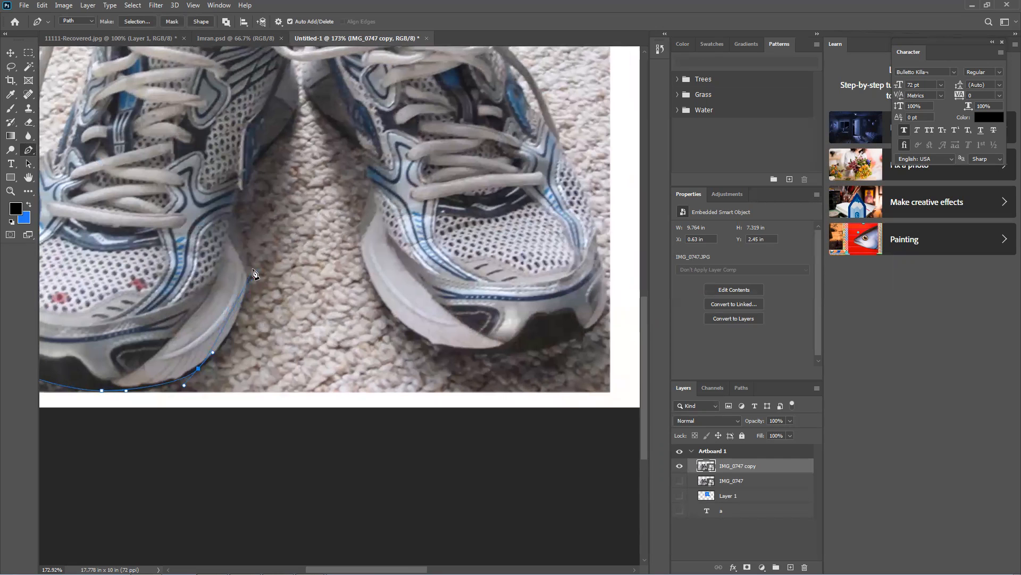
- Trace the left shoe's inner sole edge up to where it meets the upper, and remove the last anchor's outgoing handle
{"action": "left_click_drag", "start_coordinate": [247, 279], "coordinate": [213, 322]}
{"action": "scroll", "coordinate": [209, 319], "scroll_direction": "up", "scroll_amount": 2}
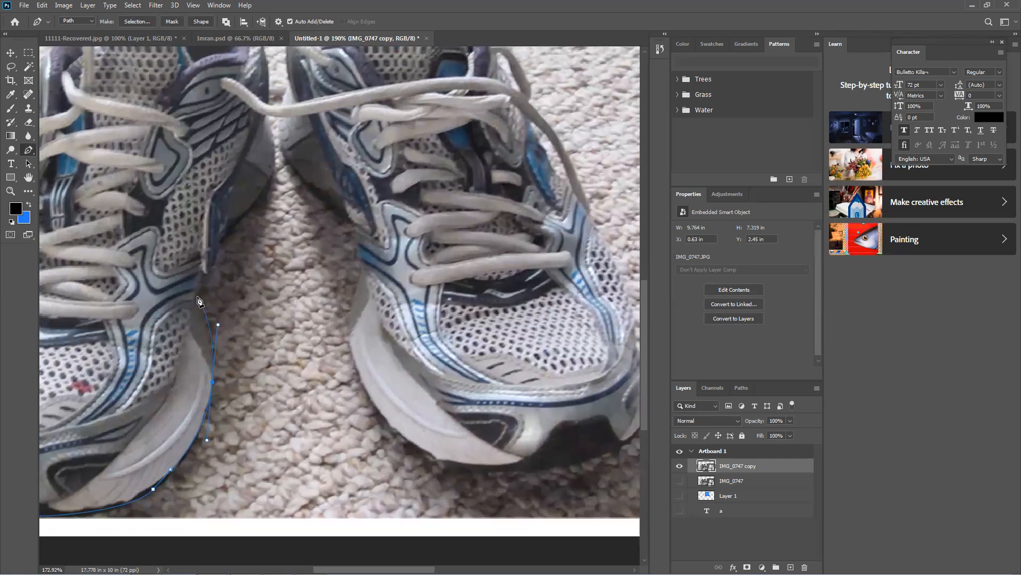
{"action": "left_click", "coordinate": [214, 382]}
{"action": "left_click_drag", "start_coordinate": [197, 300], "coordinate": [182, 270]}
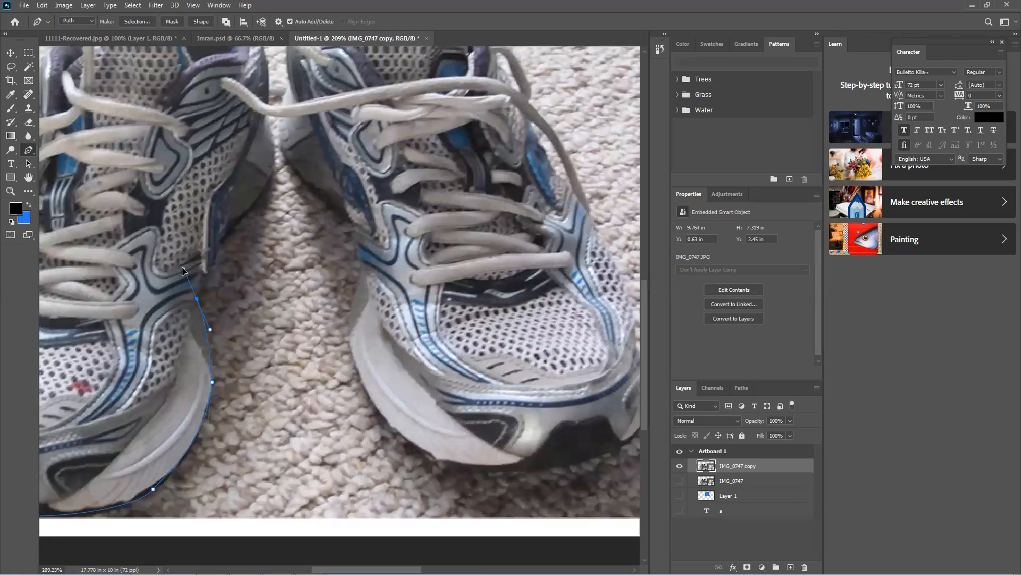
{"action": "left_click", "coordinate": [197, 298], "text": "alt"}
- Extend the path up the left shoe's inner side to its heel, redoing the misplaced anchor
{"action": "key", "text": "space"}
{"action": "left_click_drag", "start_coordinate": [212, 267], "coordinate": [181, 320]}
{"action": "key", "text": "space"}
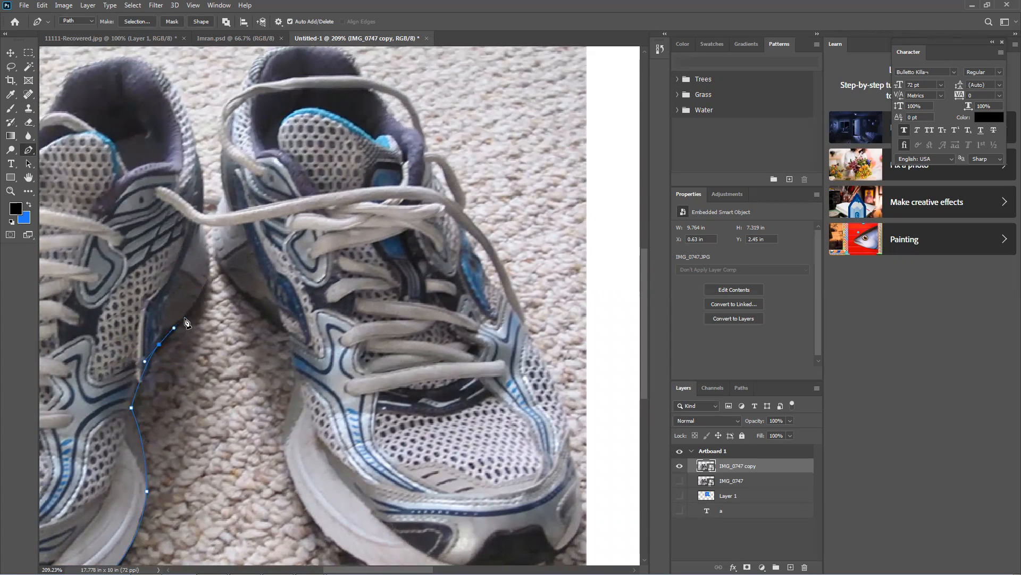
{"action": "key", "text": "ctrl+z"}
{"action": "mouse_move", "coordinate": [162, 339]}
{"action": "left_mouse_down"}
{"action": "mouse_move", "coordinate": [181, 321]}
{"action": "mouse_move", "coordinate": [163, 342]}
{"action": "left_mouse_up"}
{"action": "left_click_drag", "start_coordinate": [182, 308], "coordinate": [132, 458]}
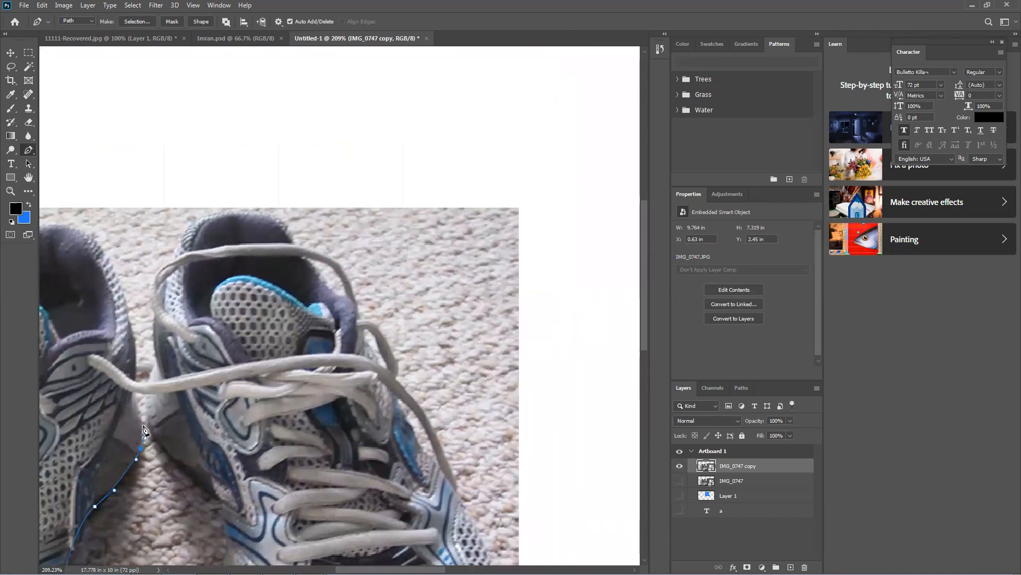
- Carry the path up to the crossing lace and across the gap to the right shoe's heel
{"action": "left_click", "coordinate": [136, 394]}
{"action": "scroll", "coordinate": [147, 408], "scroll_direction": "up", "scroll_amount": 2}
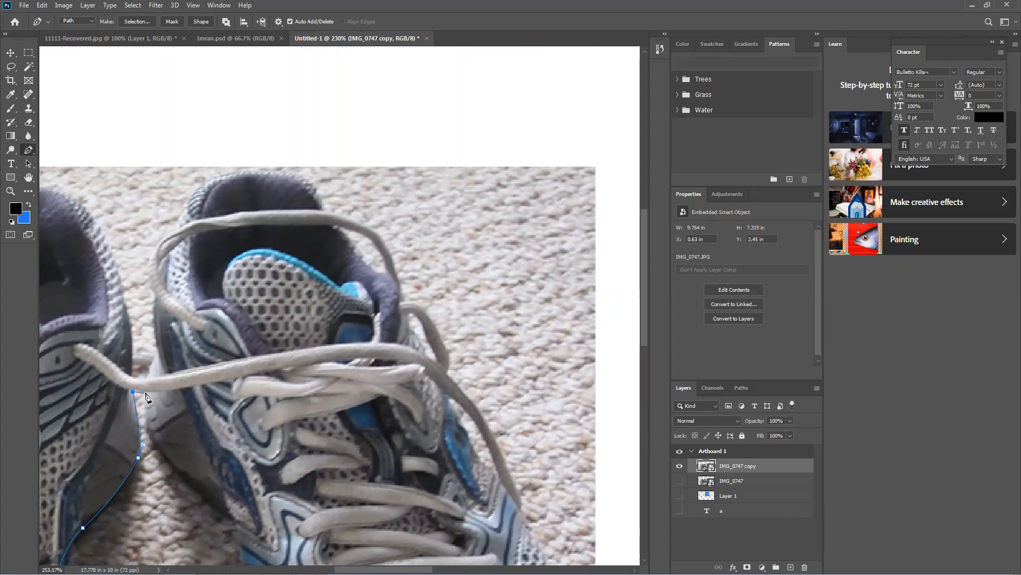
{"action": "left_click", "coordinate": [144, 394]}
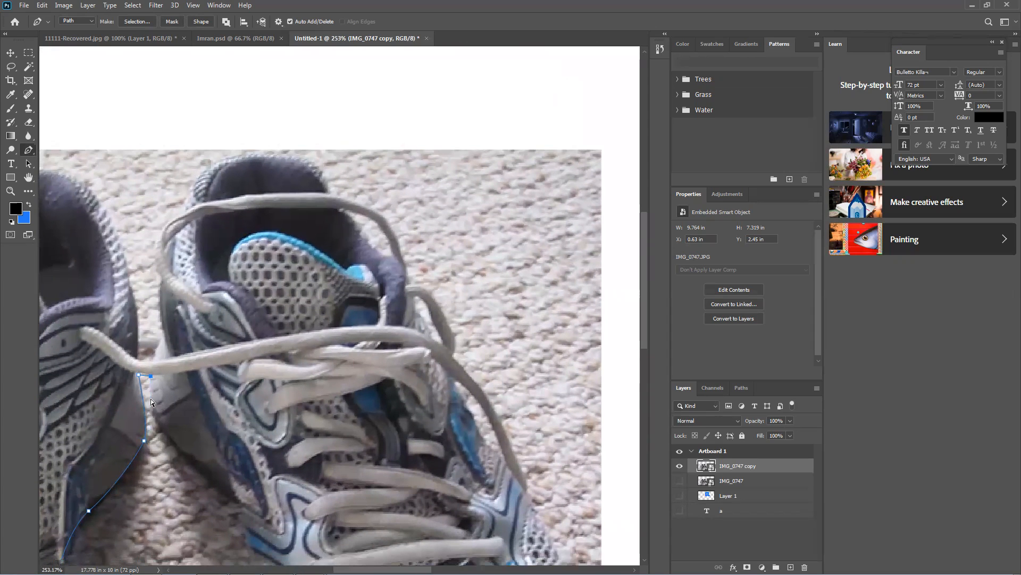
{"action": "key", "text": "ctrl+z"}
{"action": "left_click", "coordinate": [149, 377]}
{"action": "scroll", "coordinate": [153, 388], "scroll_direction": "down", "scroll_amount": 2}
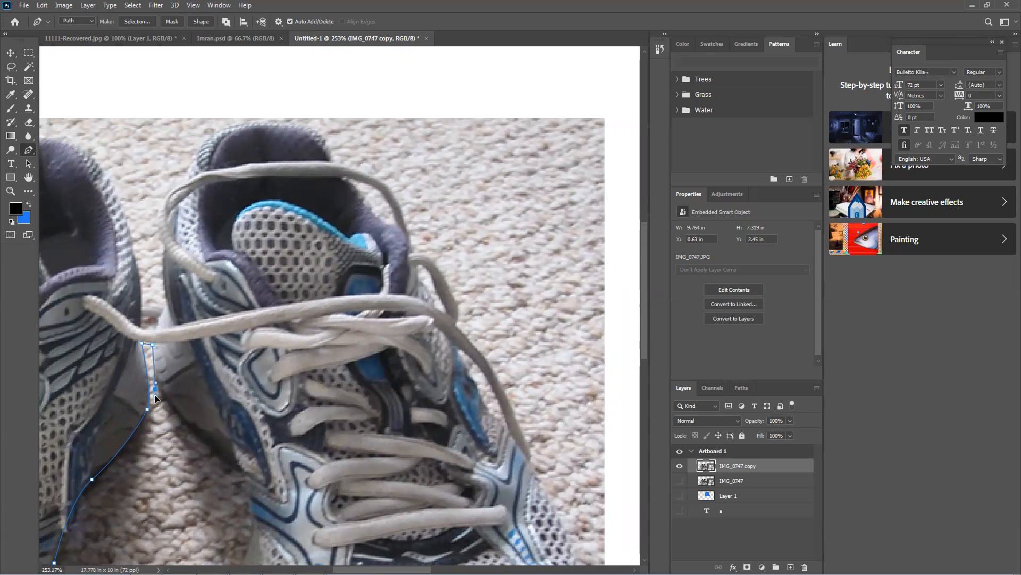
- Trace the right shoe's inner side, sole and toe, up its outer side to the lace
{"action": "left_click_drag", "start_coordinate": [171, 402], "coordinate": [127, 288]}
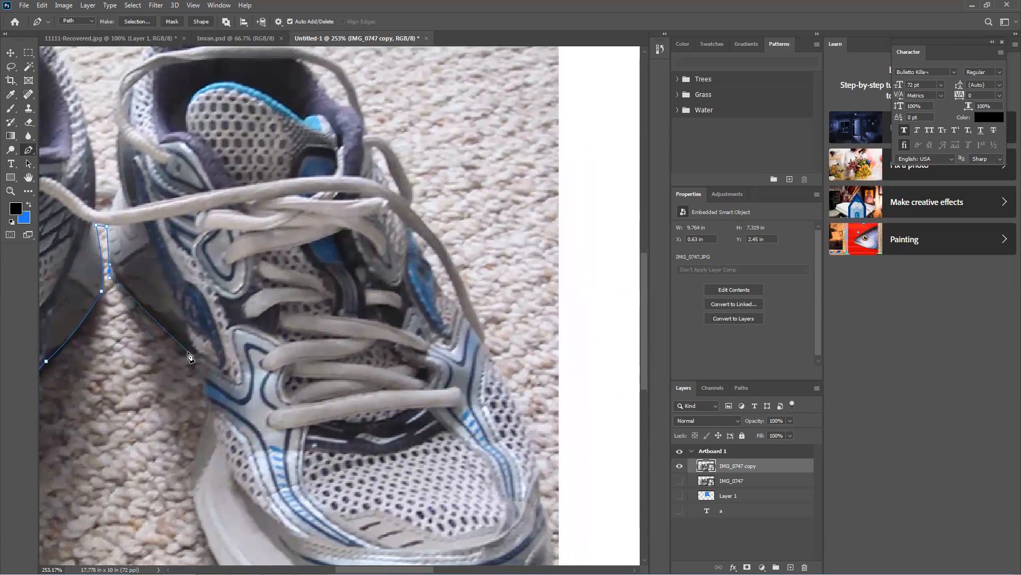
{"action": "left_click_drag", "start_coordinate": [193, 356], "coordinate": [214, 367]}
{"action": "key", "text": "ctrl+z"}
{"action": "scroll", "coordinate": [513, 372], "scroll_direction": "down", "scroll_amount": 5}
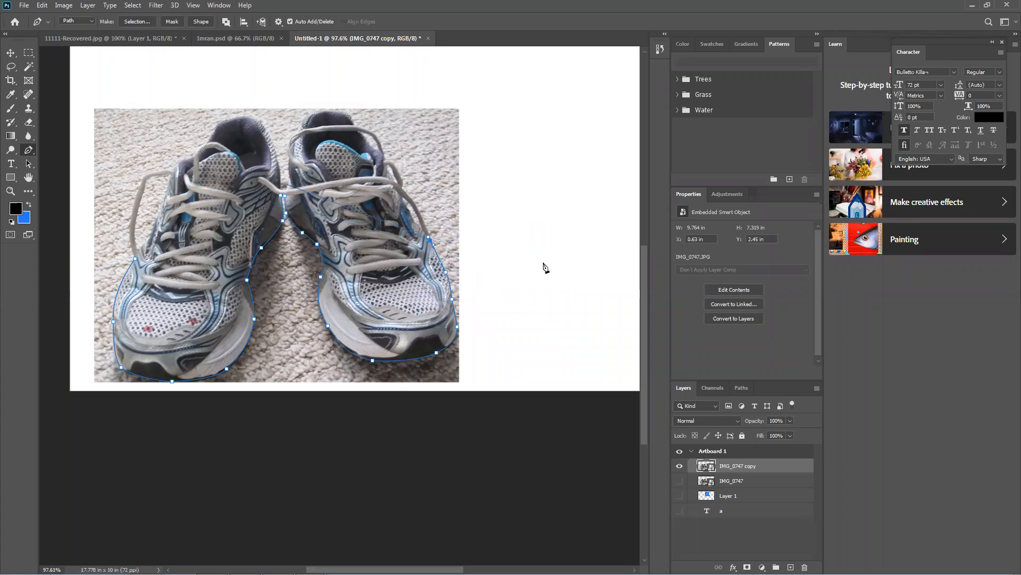
- Close the path around the outside of the photo's lower half and convert it to a selection
{"action": "left_click", "coordinate": [479, 236]}
{"action": "left_click", "coordinate": [482, 428]}
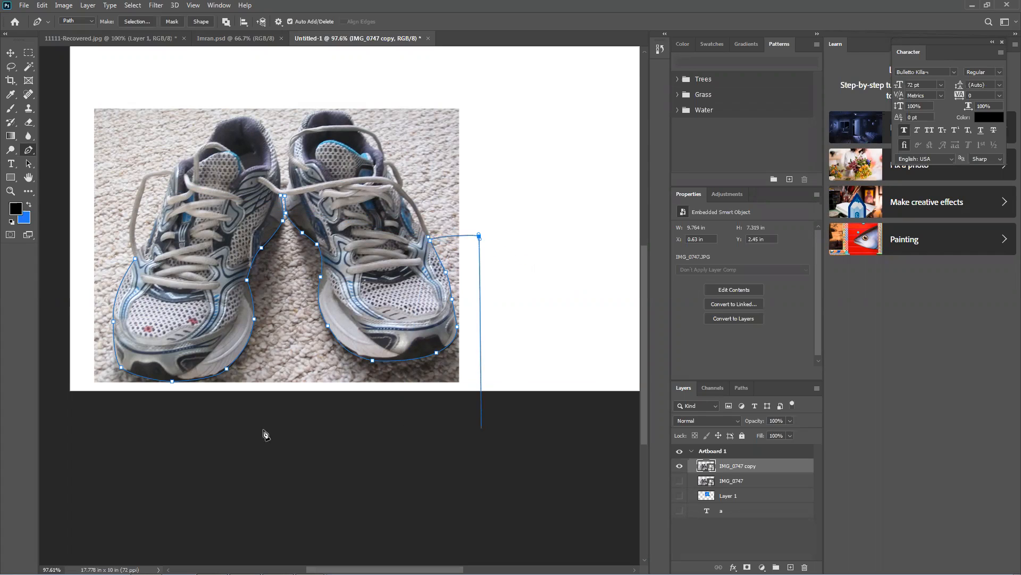
{"action": "left_click", "coordinate": [66, 426]}
{"action": "left_click", "coordinate": [68, 256]}
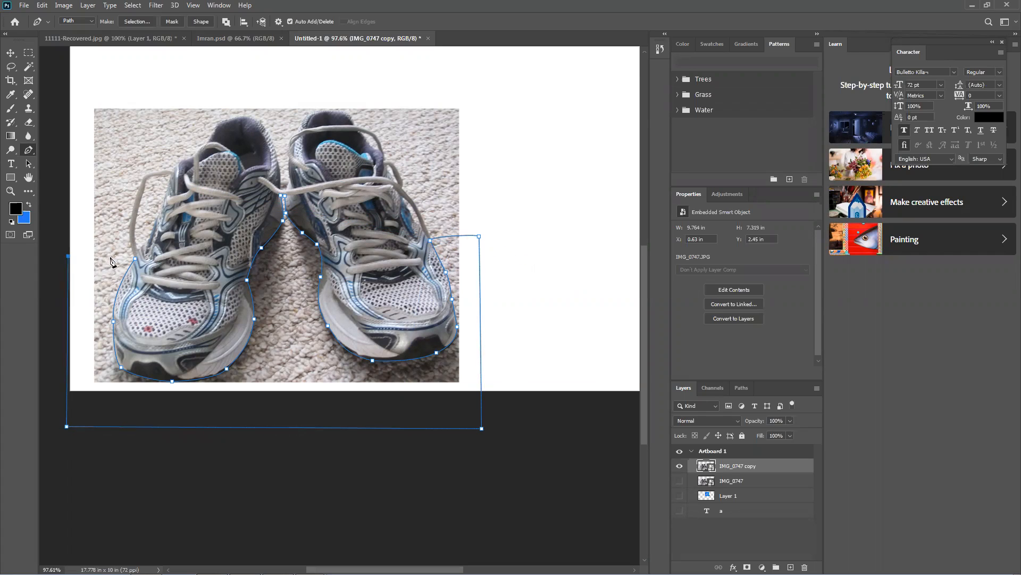
{"action": "left_click", "coordinate": [135, 259]}
{"action": "key", "text": "ctrl+Return"}
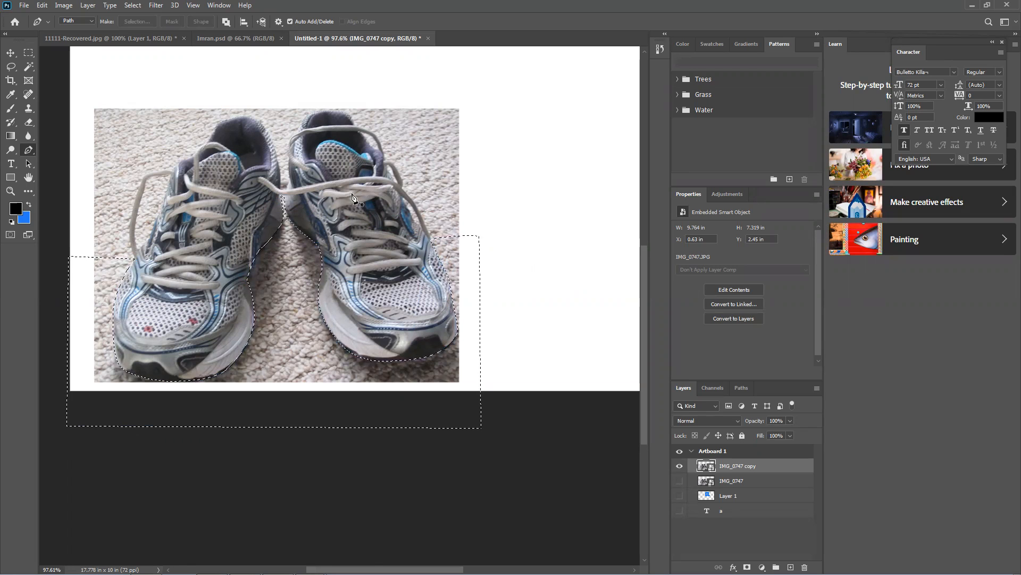
- Rasterize the copied shoe layer, delete the selected carpet background, and deselect
{"action": "right_click", "coordinate": [735, 467]}
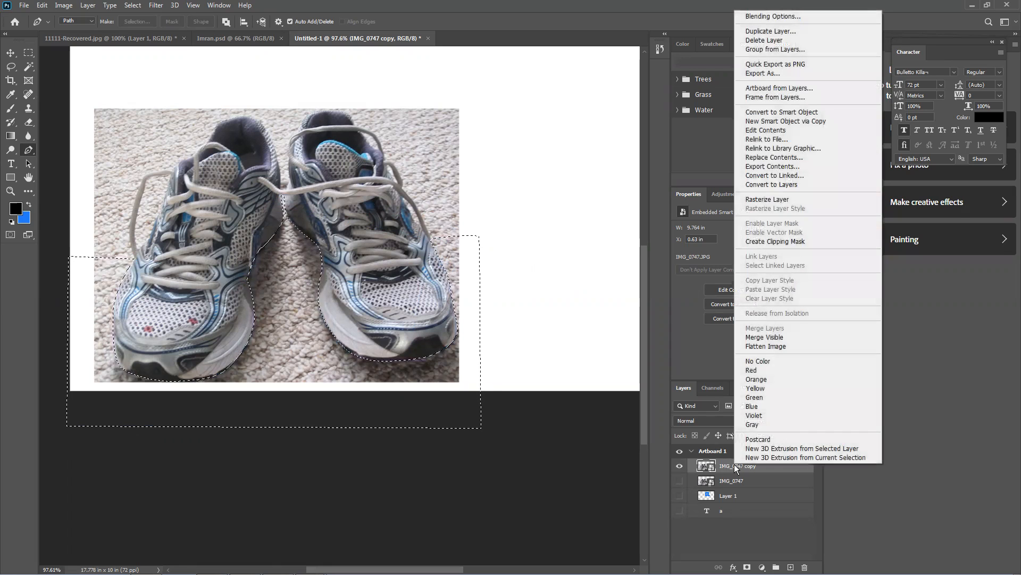
{"action": "left_click", "coordinate": [783, 199]}
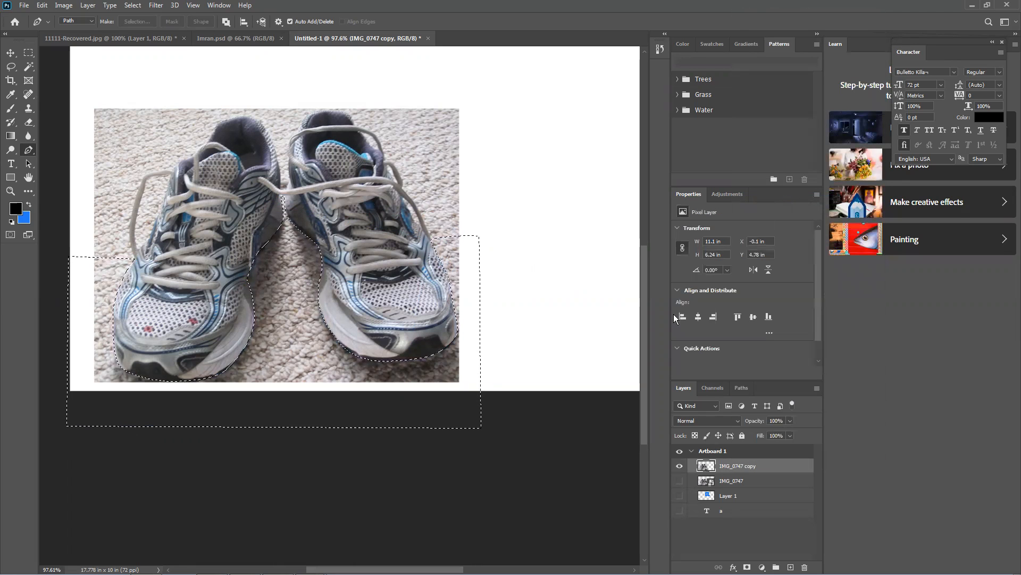
{"action": "key", "text": "Delete"}
{"action": "key", "text": "ctrl+d"}
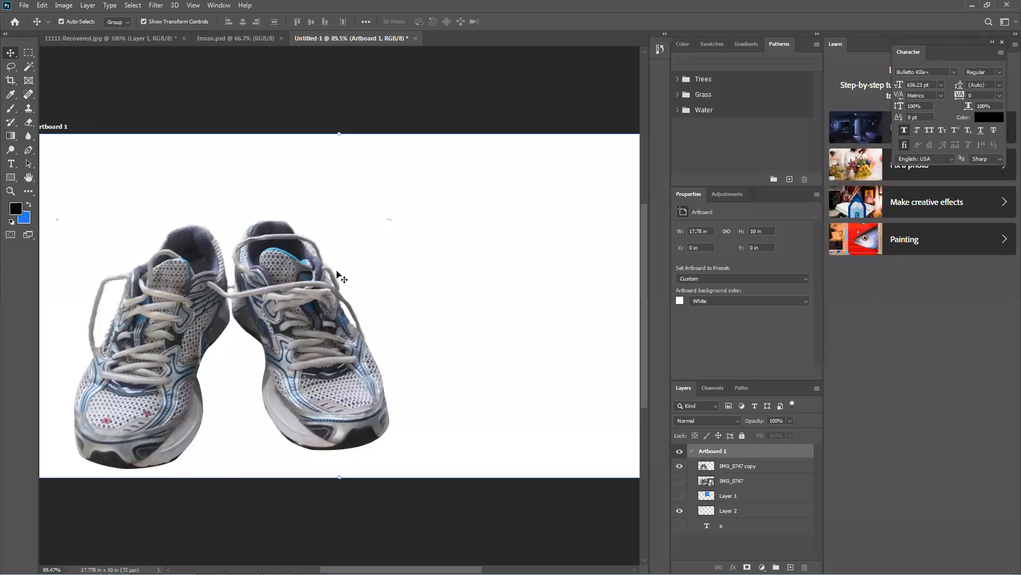
- Move the cut-out shoes to about X 0.19 in, Y 2.21 in, and show the original photo beside them at X 8.4 in, Y 1.43 in
{"action": "left_click_drag", "start_coordinate": [337, 275], "coordinate": [323, 267]}
{"action": "left_click", "coordinate": [680, 482]}
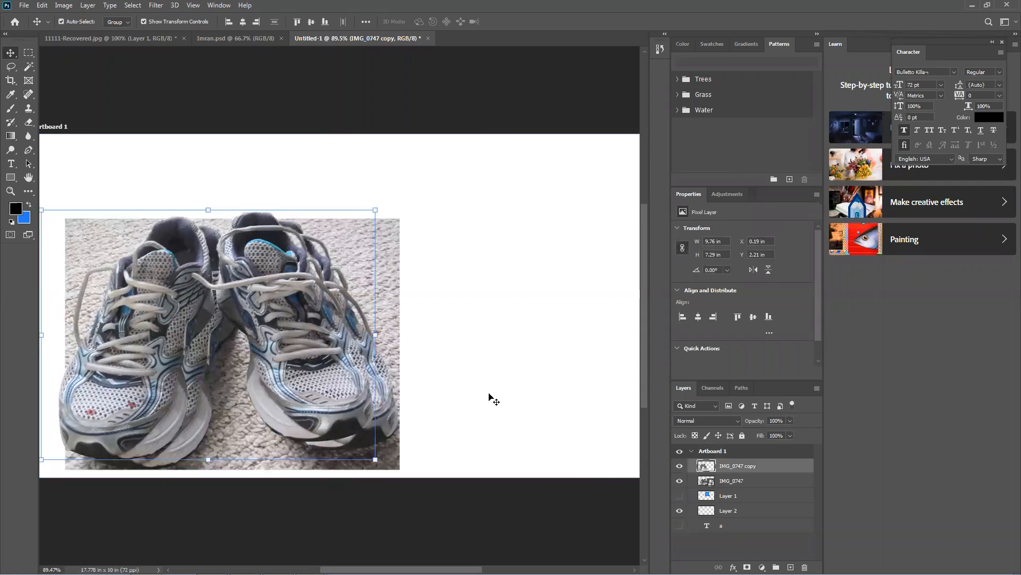
{"action": "left_click_drag", "start_coordinate": [401, 282], "coordinate": [658, 242]}
{"action": "scroll", "coordinate": [487, 276], "scroll_direction": "down", "scroll_amount": 3}
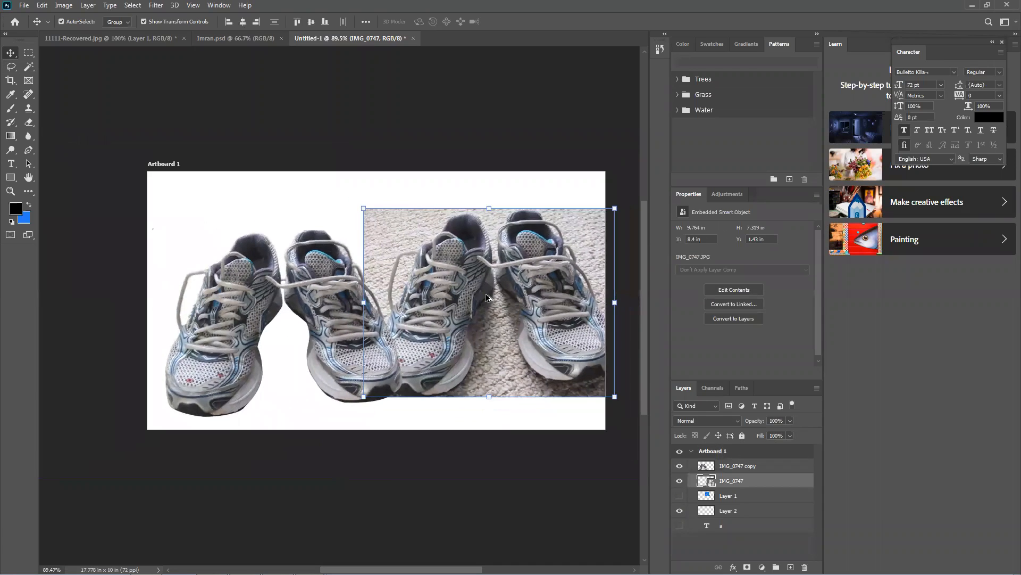
- Nudge the cut-out shoes slightly left and scale the original photo down to about 39% so the two images do not overlap
{"action": "left_click", "coordinate": [466, 492]}
{"action": "left_click_drag", "start_coordinate": [363, 348], "coordinate": [357, 346]}
{"action": "left_click", "coordinate": [421, 451]}
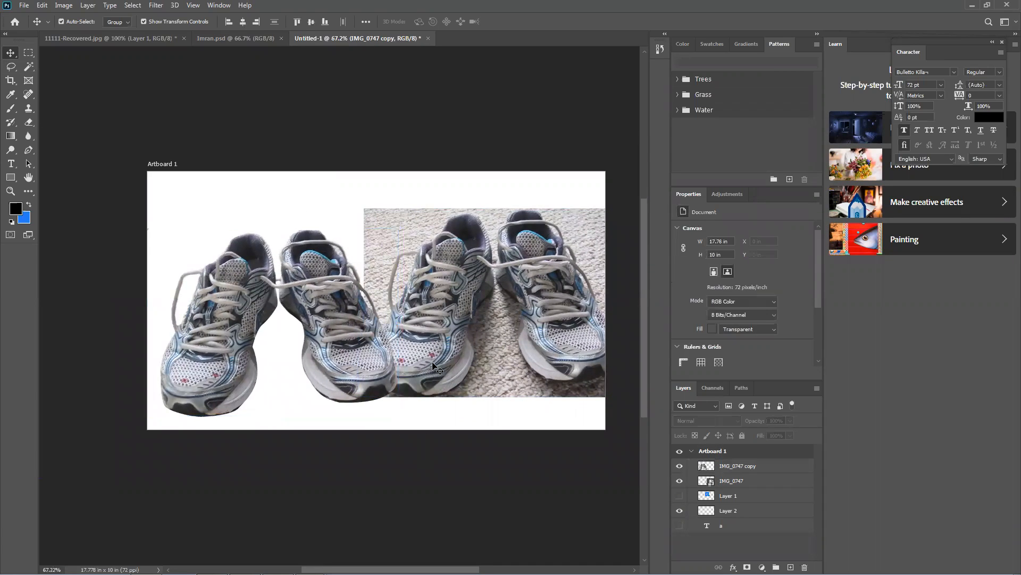
{"action": "left_click", "coordinate": [379, 215]}
{"action": "left_click_drag", "start_coordinate": [361, 207], "coordinate": [396, 233]}
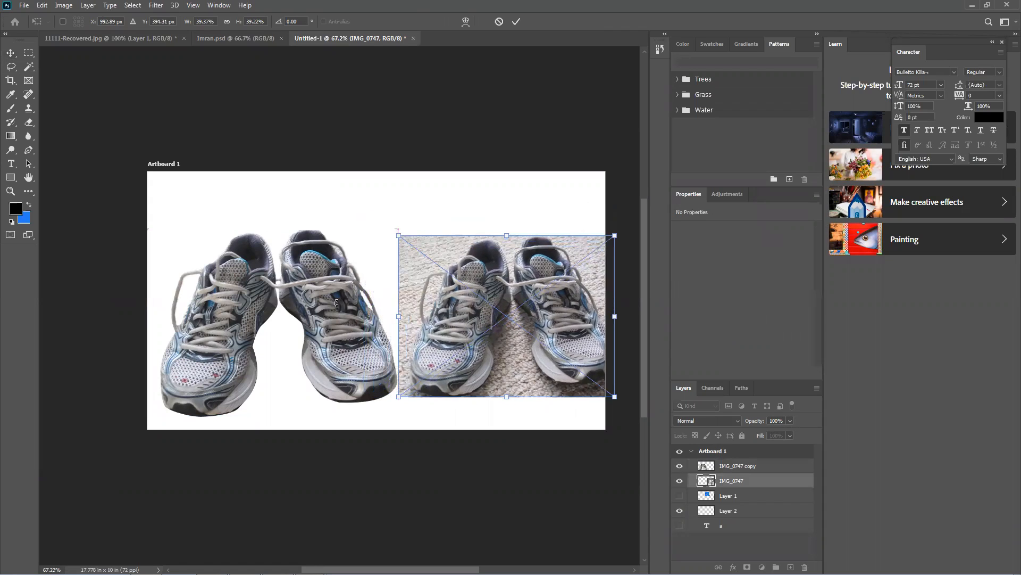
{"action": "left_click", "coordinate": [515, 22]}
- Scale the cut-out shoes down to match the shoes in the original photo and reposition them beside it
{"action": "left_click", "coordinate": [367, 254]}
{"action": "left_click_drag", "start_coordinate": [397, 227], "coordinate": [362, 255]}
{"action": "left_click_drag", "start_coordinate": [332, 288], "coordinate": [354, 272]}
{"action": "key", "text": "Return"}
- Select both shoe images, move them together down to the artboard's lower edge, and deselect them
{"action": "left_click", "coordinate": [340, 454]}
{"action": "left_click_drag", "start_coordinate": [272, 234], "coordinate": [516, 344]}
{"action": "left_click_drag", "start_coordinate": [516, 337], "coordinate": [508, 362]}
{"action": "left_click_drag", "start_coordinate": [507, 360], "coordinate": [499, 395]}
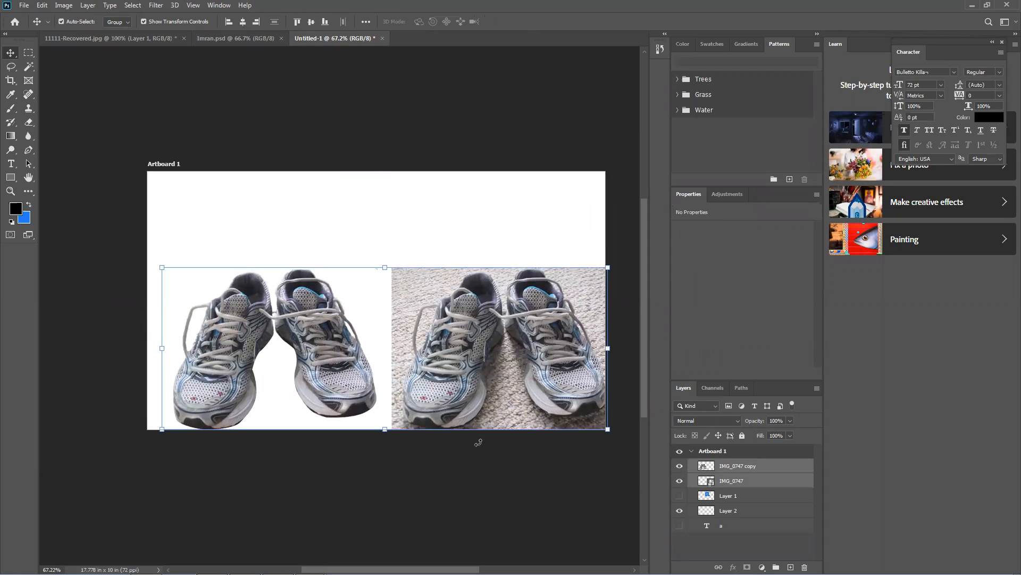
{"action": "left_click", "coordinate": [437, 188]}
{"action": "left_click", "coordinate": [525, 22]}
{"action": "left_click", "coordinate": [440, 143]}
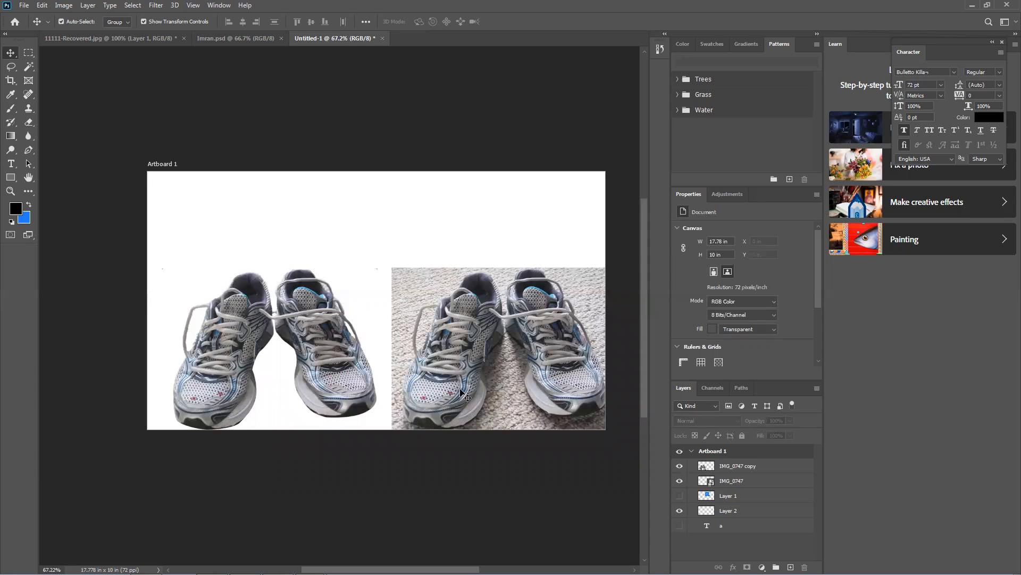
- Switch to Chrome, search Google for fiverr in a new tab, and open the official Fiverr site
{"action": "left_click", "coordinate": [245, 563]}
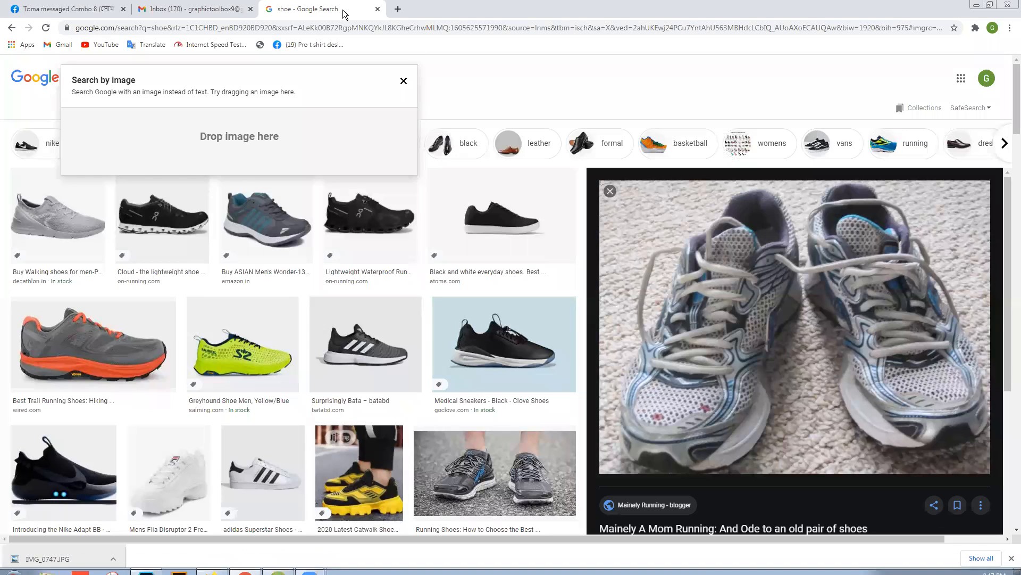
{"action": "left_click", "coordinate": [397, 9]}
{"action": "type", "text": "f"}
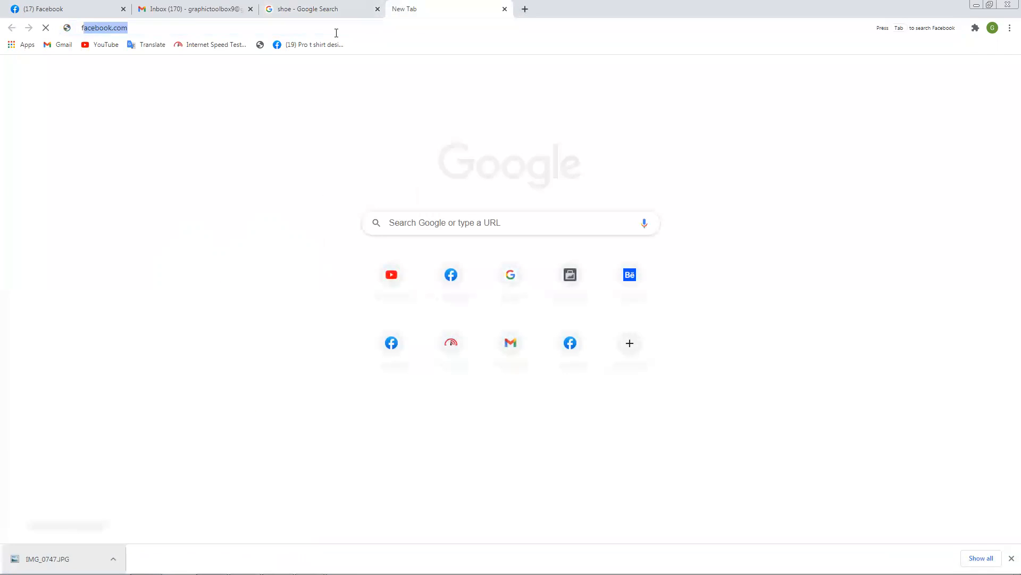
{"action": "type", "text": "ive"}
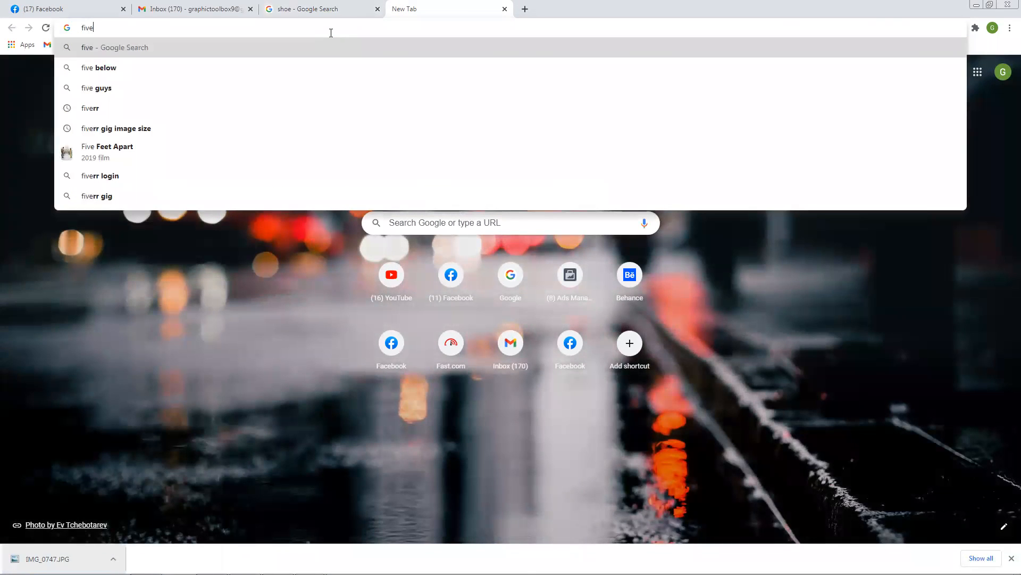
{"action": "type", "text": "rr"}
{"action": "key", "text": "Return"}
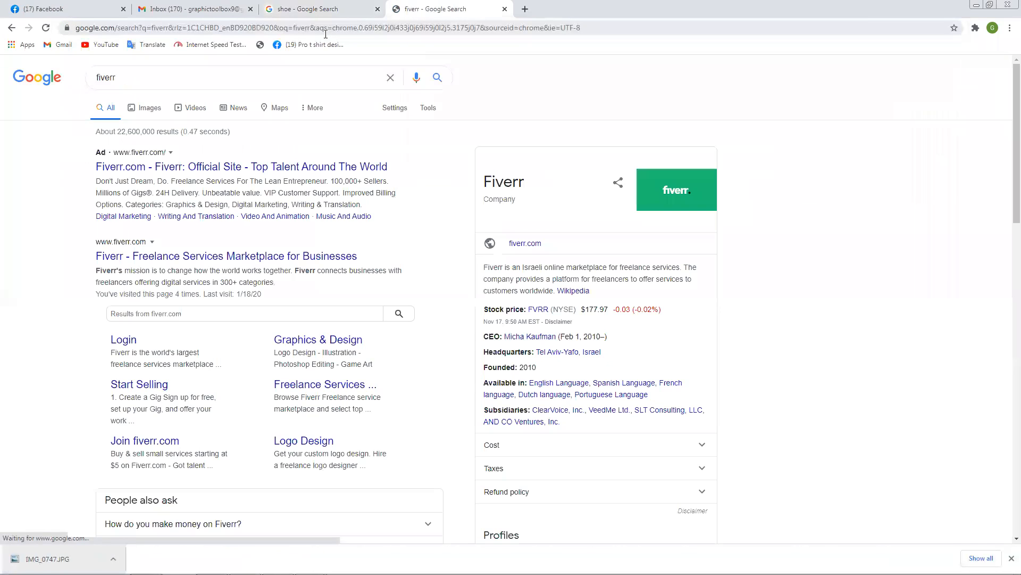
{"action": "left_click", "coordinate": [138, 160]}
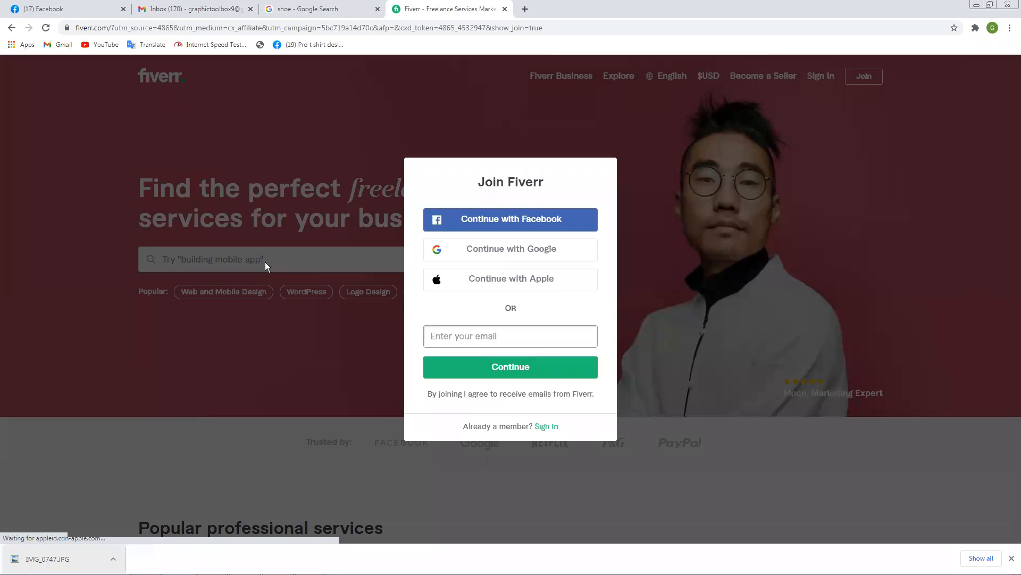
- Dismiss the join prompt and search Fiverr for the suggested term "background removal"
{"action": "left_click", "coordinate": [286, 250]}
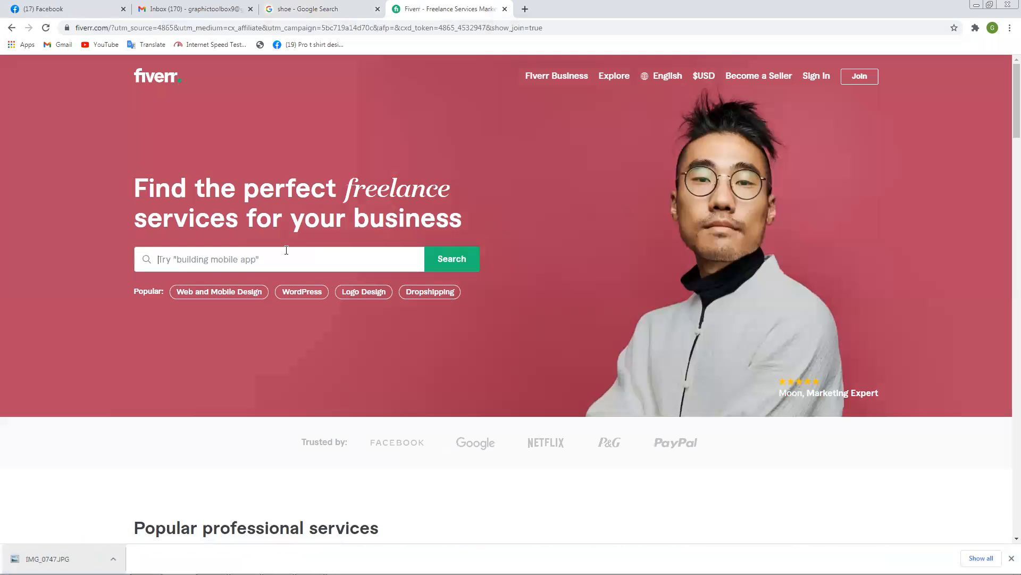
{"action": "type", "text": "bac"}
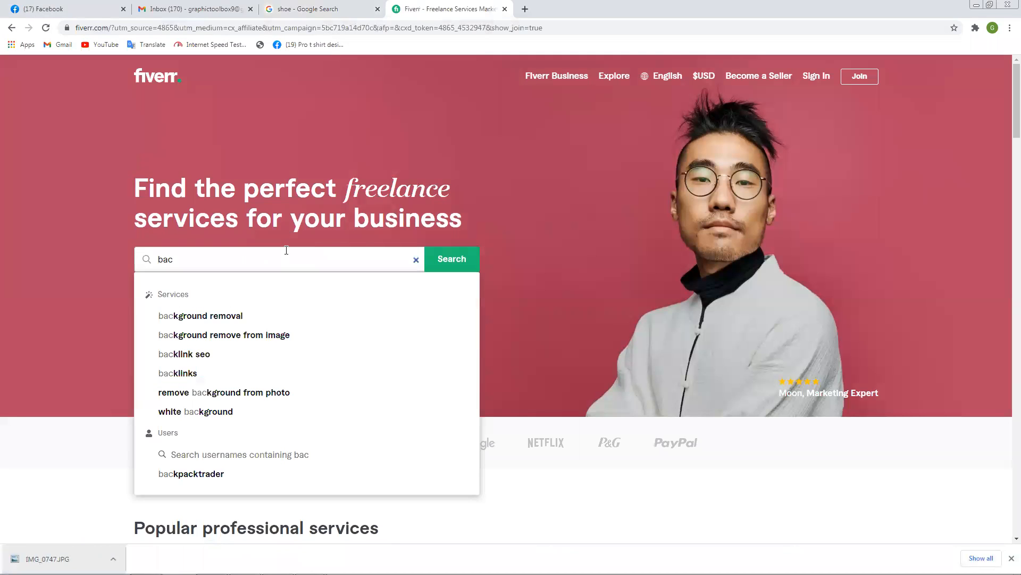
{"action": "key", "text": "Down"}
{"action": "key", "text": "Return"}
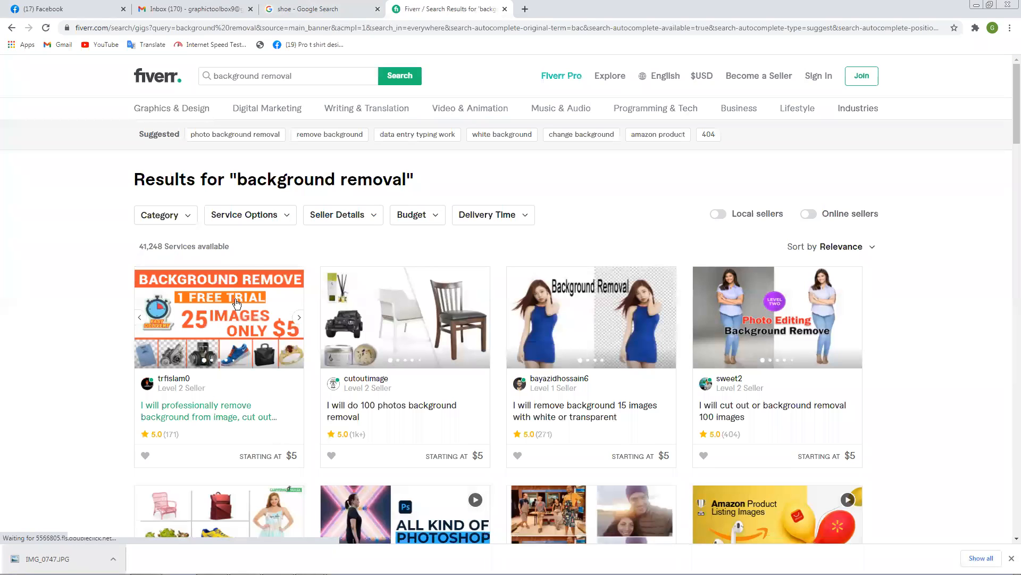
- Browse the gig results and open the jewelry background removal gig and the chair before/after gig in new tabs
{"action": "scroll", "coordinate": [237, 302], "scroll_direction": "down", "scroll_amount": 3}
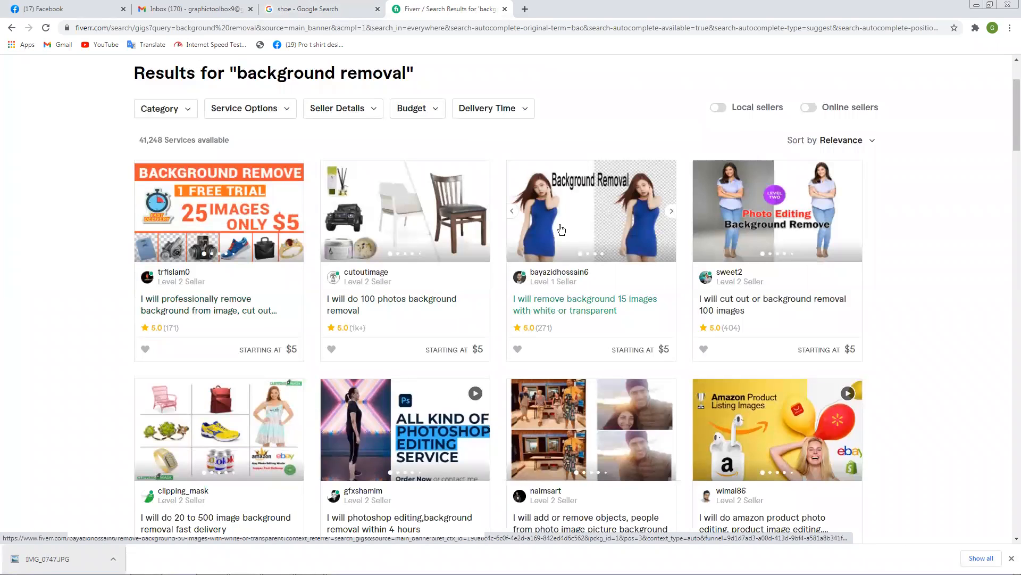
{"action": "scroll", "coordinate": [561, 229], "scroll_direction": "down", "scroll_amount": 8}
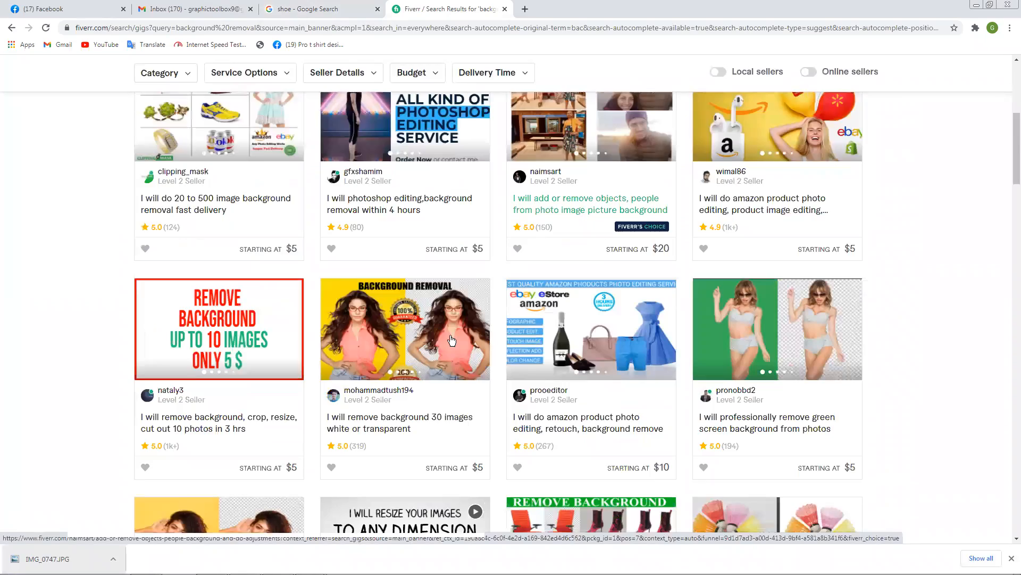
{"action": "scroll", "coordinate": [451, 340], "scroll_direction": "down", "scroll_amount": 8}
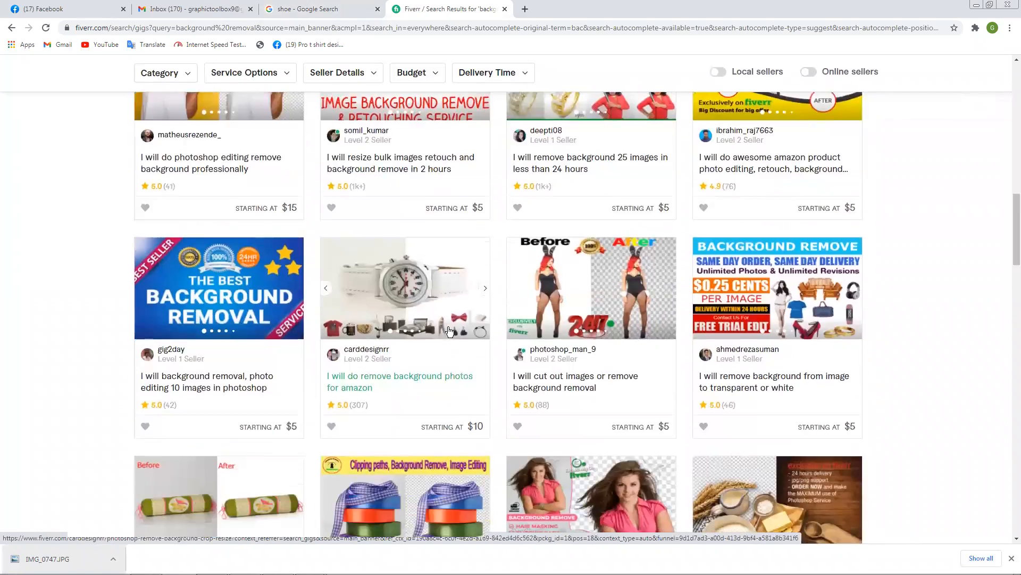
{"action": "scroll", "coordinate": [446, 329], "scroll_direction": "down", "scroll_amount": 2}
{"action": "scroll", "coordinate": [457, 323], "scroll_direction": "down", "scroll_amount": 4}
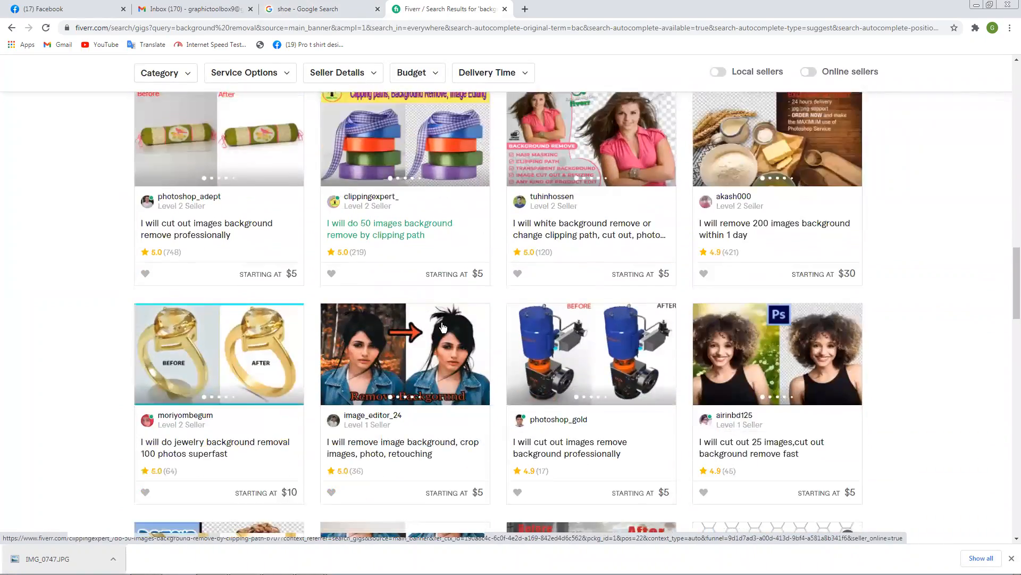
{"action": "right_click", "coordinate": [219, 295]}
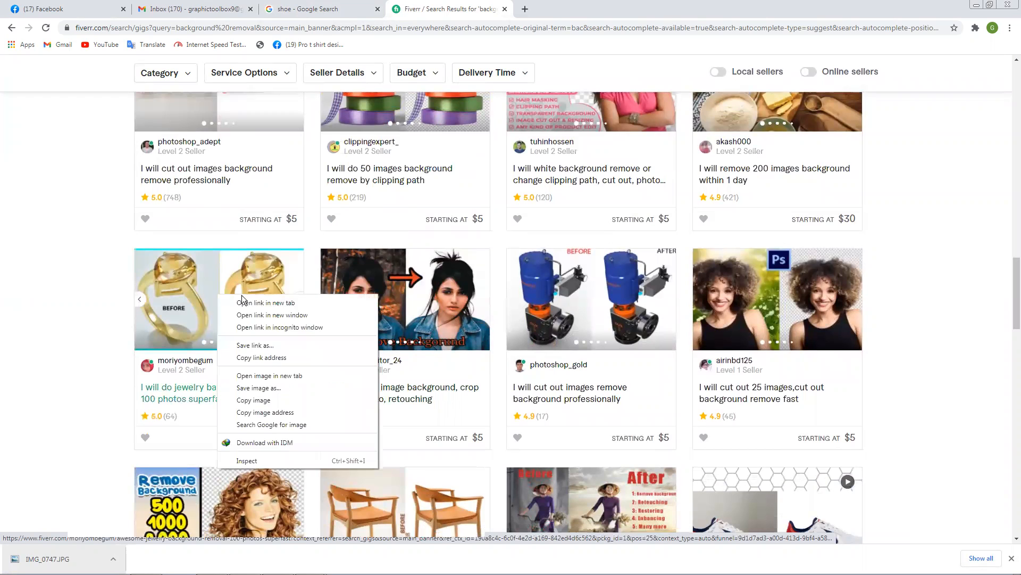
{"action": "left_click", "coordinate": [271, 304]}
{"action": "scroll", "coordinate": [272, 311], "scroll_direction": "down", "scroll_amount": 5}
{"action": "right_click", "coordinate": [420, 243]}
{"action": "left_click", "coordinate": [444, 250]}
- Open the 500-image, Photoshop anything retouching, and clipping path and mask gigs in new tabs, and request results page 2
{"action": "scroll", "coordinate": [431, 271], "scroll_direction": "down", "scroll_amount": 3}
{"action": "right_click", "coordinate": [389, 278]}
{"action": "left_click", "coordinate": [418, 288]}
{"action": "scroll", "coordinate": [418, 305], "scroll_direction": "down", "scroll_amount": 5}
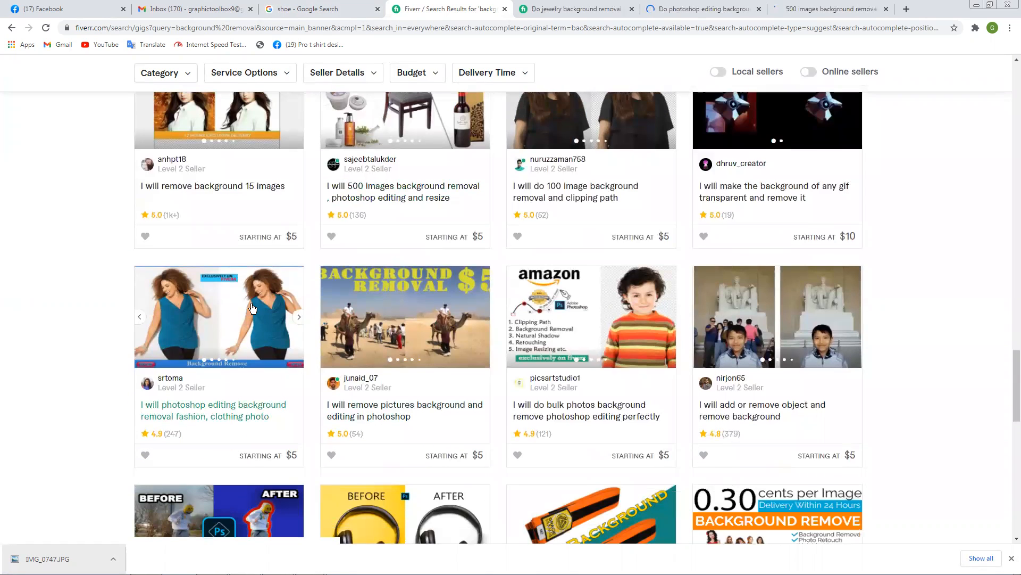
{"action": "scroll", "coordinate": [360, 320], "scroll_direction": "down", "scroll_amount": 2}
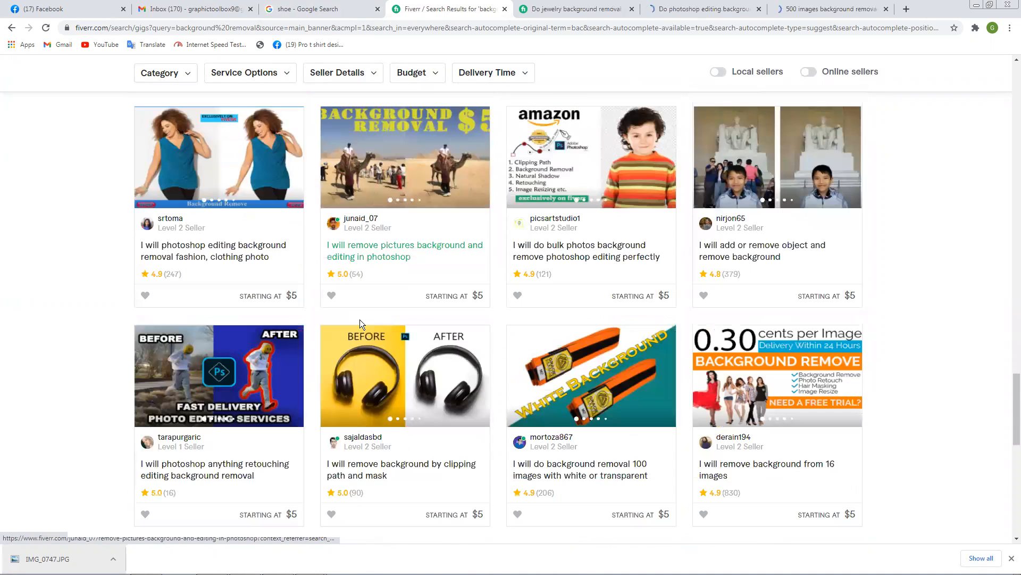
{"action": "right_click", "coordinate": [245, 386]}
{"action": "left_click", "coordinate": [256, 390]}
{"action": "scroll", "coordinate": [389, 292], "scroll_direction": "down", "scroll_amount": 2}
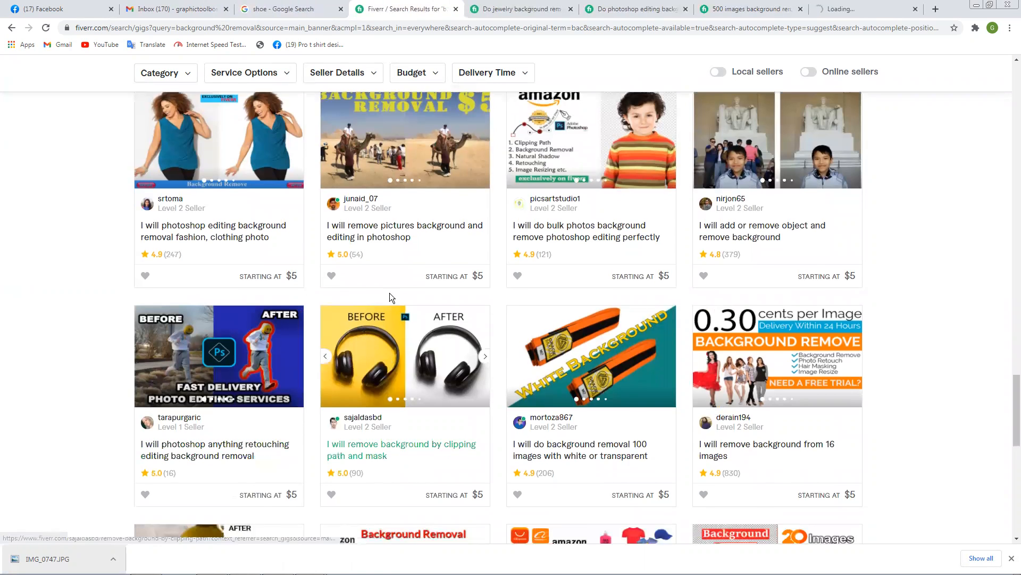
{"action": "right_click", "coordinate": [416, 275]}
{"action": "left_click", "coordinate": [418, 279]}
{"action": "scroll", "coordinate": [412, 294], "scroll_direction": "down", "scroll_amount": 5}
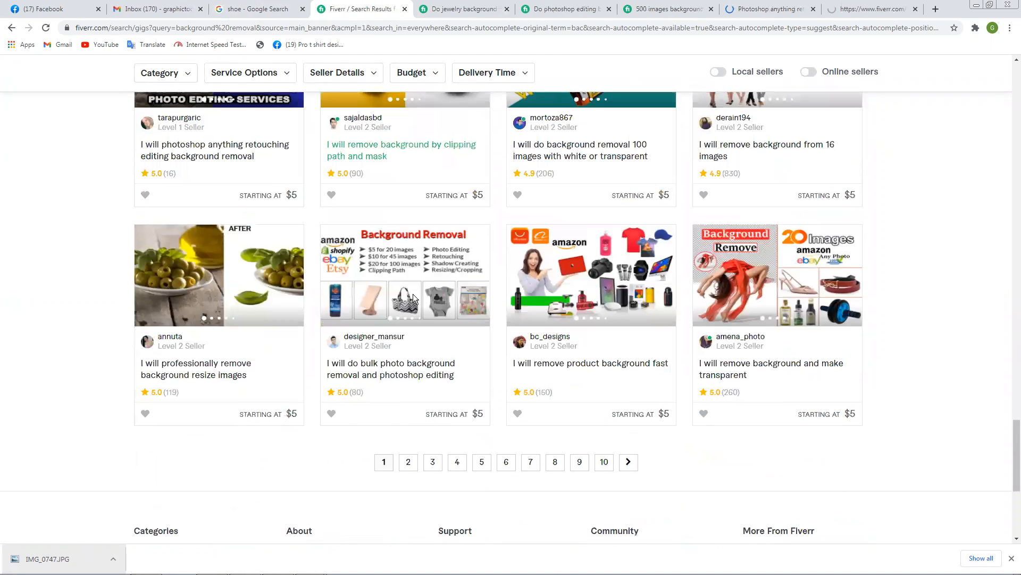
{"action": "left_click", "coordinate": [409, 357]}
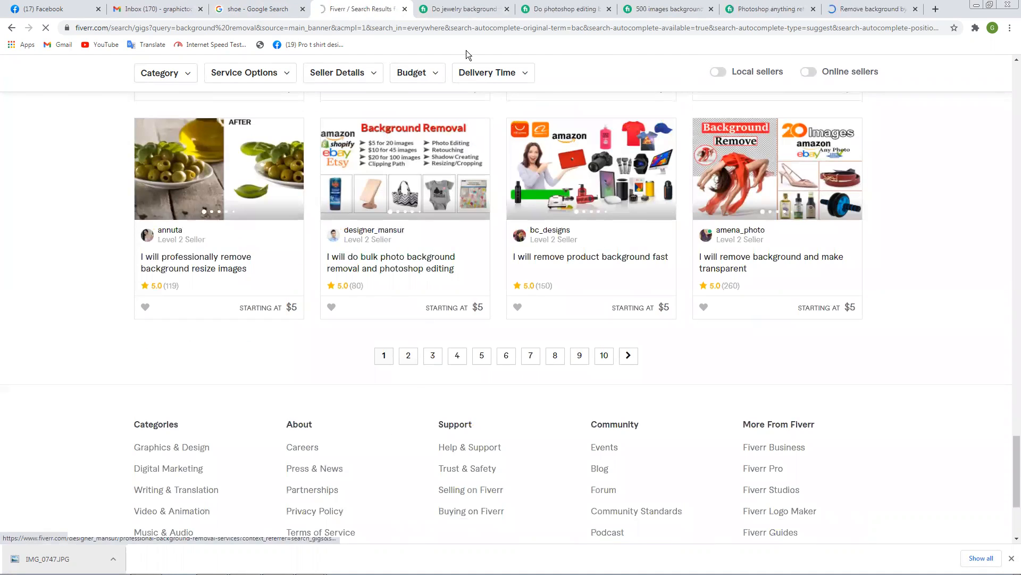
- Look through the sample images in the gallery of the jewelry background removal gig
{"action": "left_click", "coordinate": [449, 27]}
{"action": "left_click", "coordinate": [456, 13]}
{"action": "scroll", "coordinate": [434, 278], "scroll_direction": "down", "scroll_amount": 1}
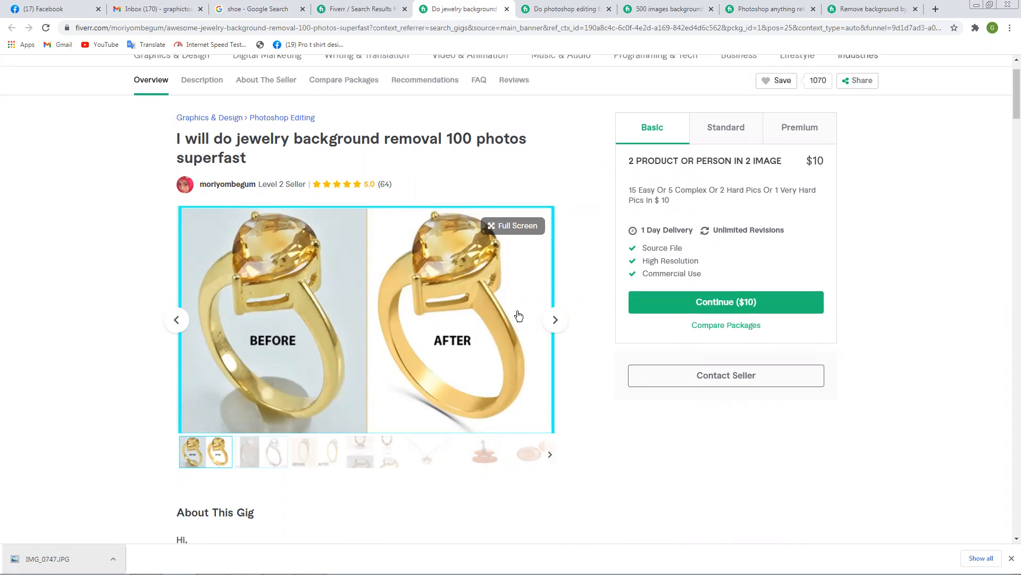
{"action": "left_click", "coordinate": [551, 319]}
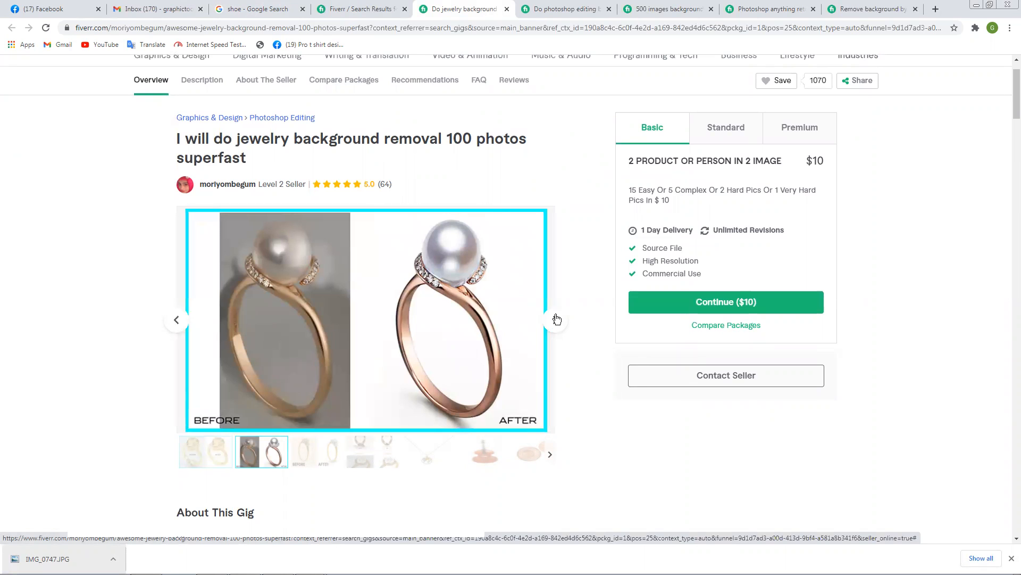
{"action": "left_click", "coordinate": [557, 322]}
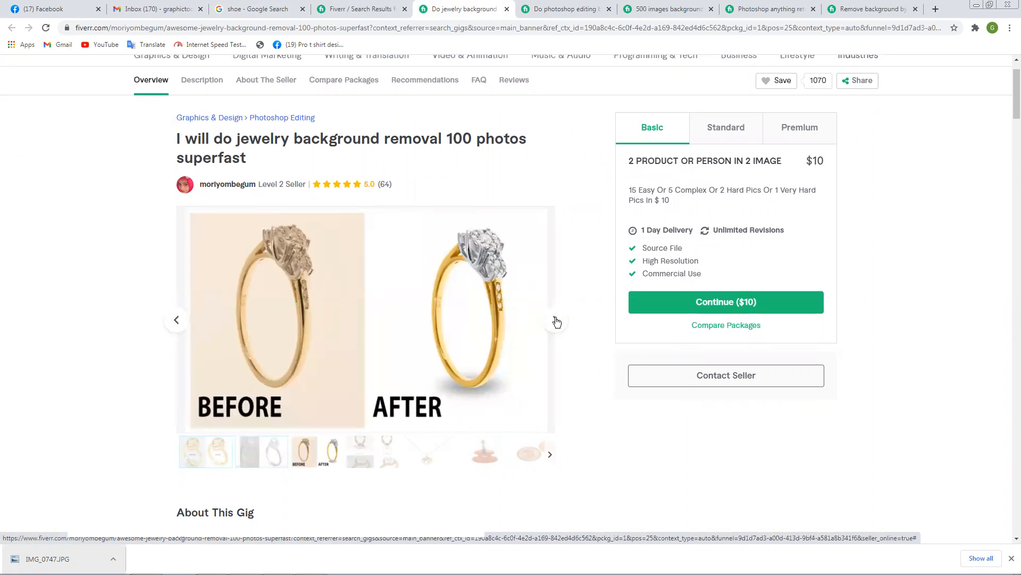
{"action": "left_click", "coordinate": [555, 320]}
{"action": "left_click", "coordinate": [556, 320]}
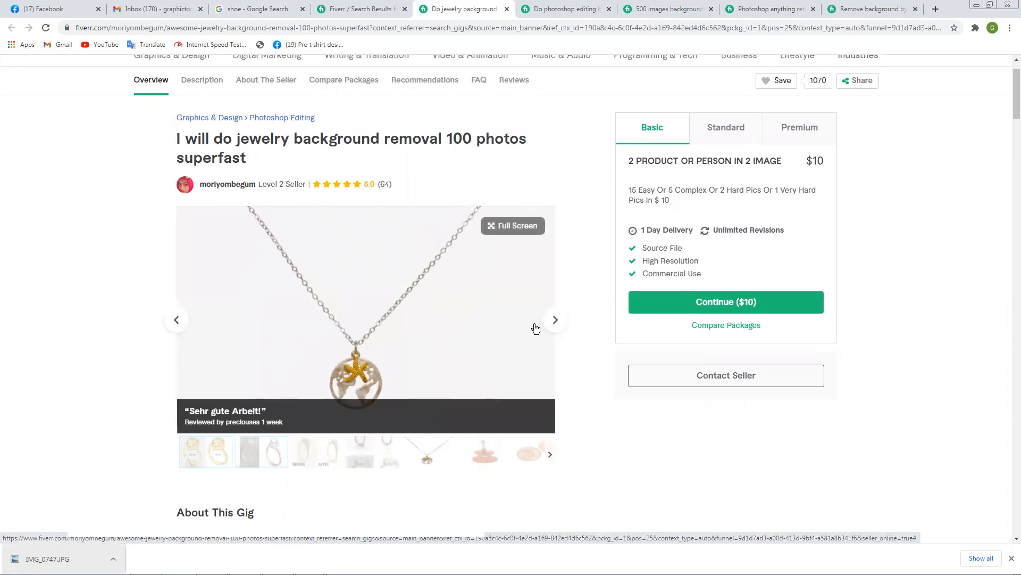
{"action": "left_click", "coordinate": [553, 322]}
{"action": "left_click", "coordinate": [554, 322]}
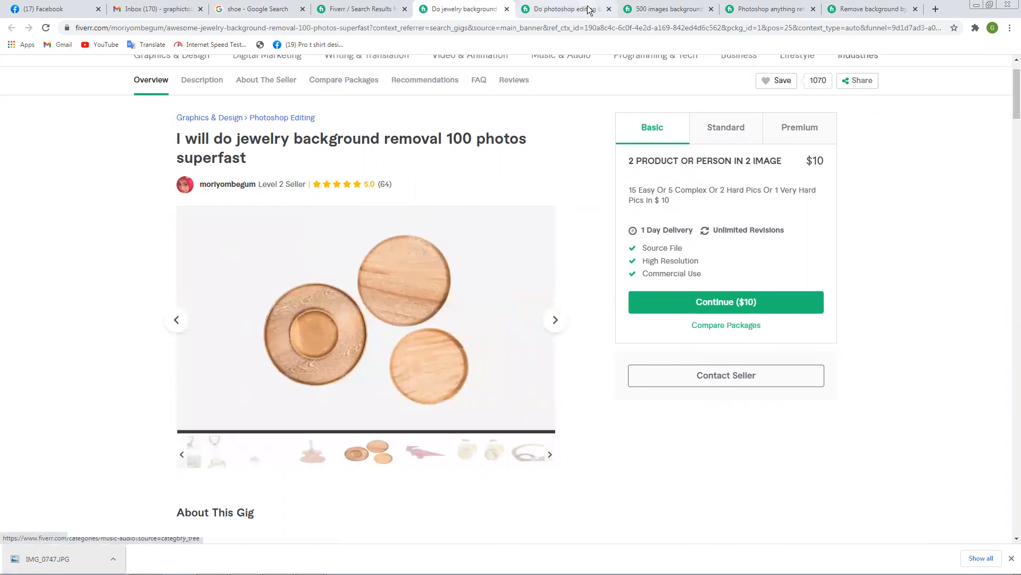
- Look through the sample images of the "photoshop editing background removal 24hr" gig
{"action": "left_click", "coordinate": [590, 11]}
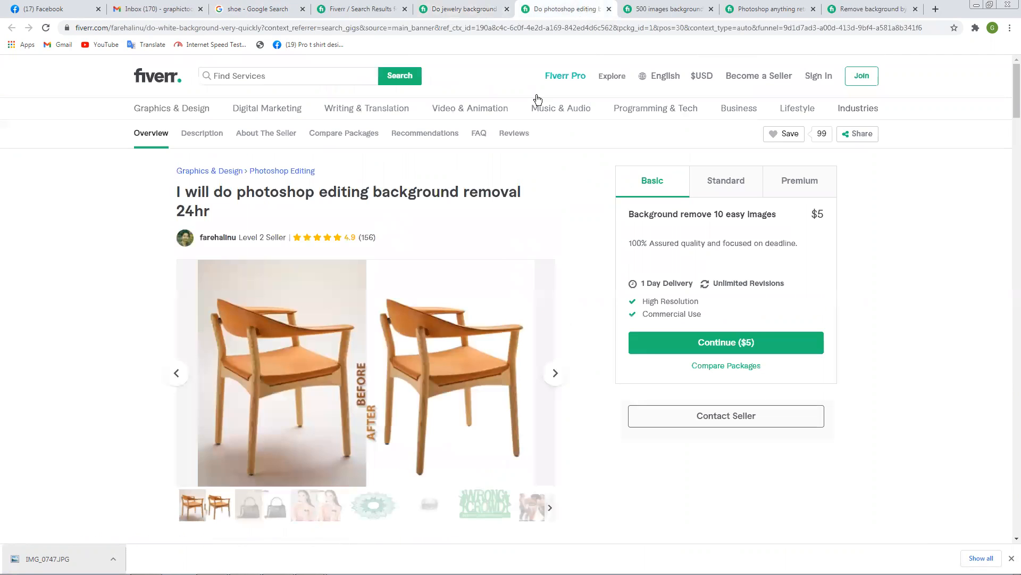
{"action": "left_click", "coordinate": [556, 378]}
{"action": "left_click", "coordinate": [556, 378]}
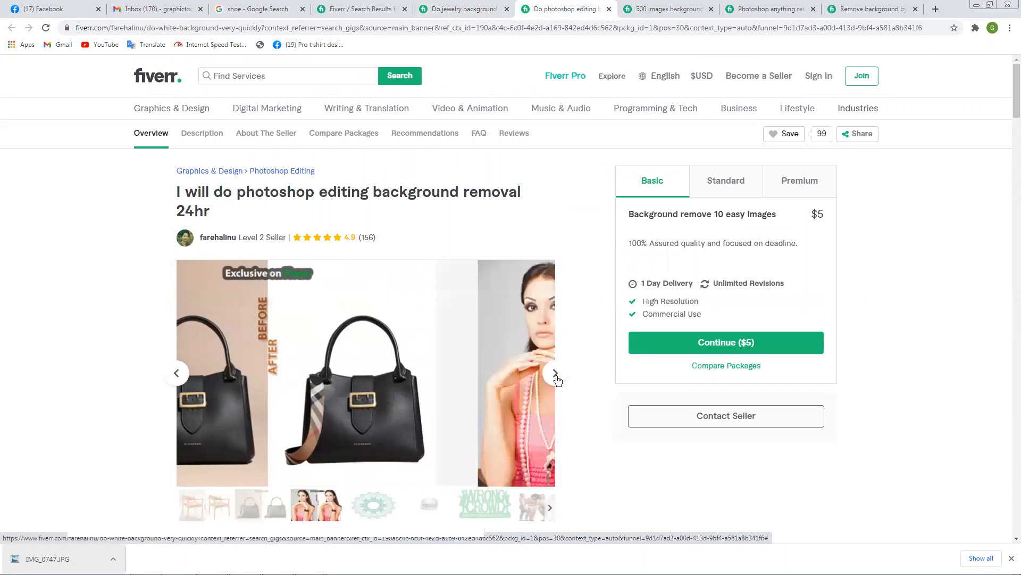
{"action": "left_click", "coordinate": [556, 379]}
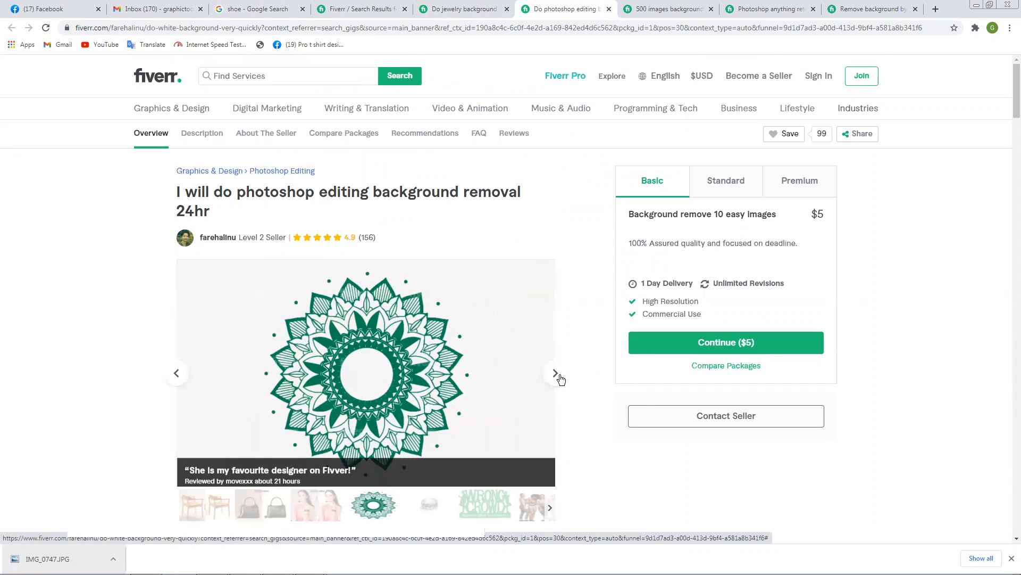
{"action": "left_click", "coordinate": [556, 378]}
{"action": "left_click", "coordinate": [557, 378]}
{"action": "left_click", "coordinate": [557, 378]}
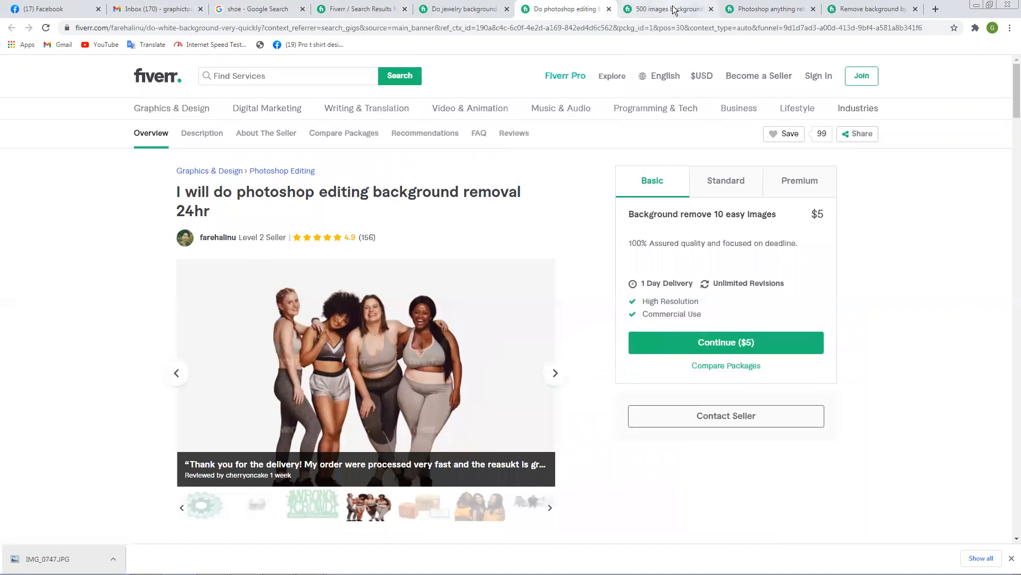
- Look through the sample images of the "500 images background removal" gig
{"action": "left_click", "coordinate": [660, 10]}
{"action": "left_click", "coordinate": [557, 376]}
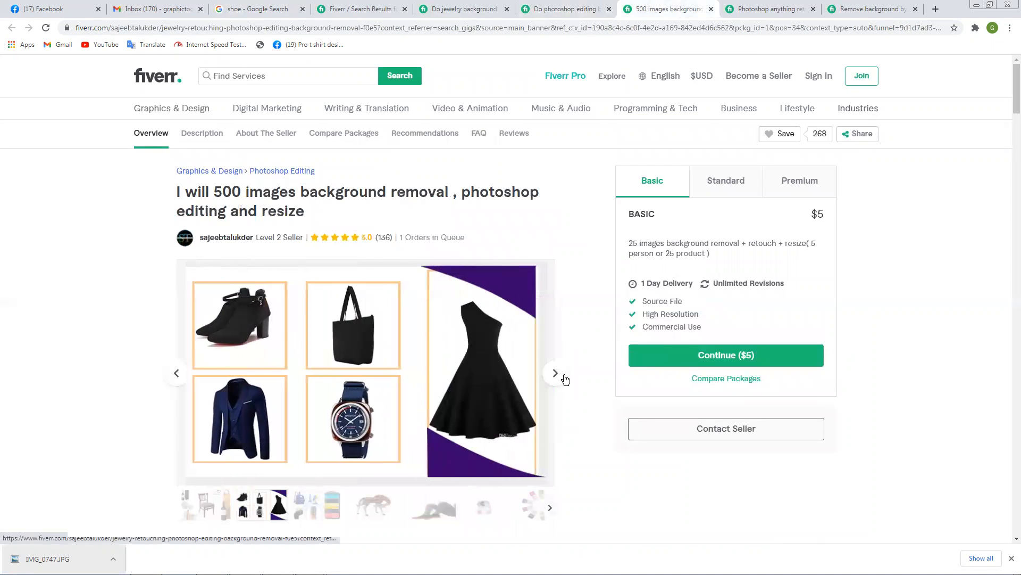
{"action": "left_click", "coordinate": [565, 380]}
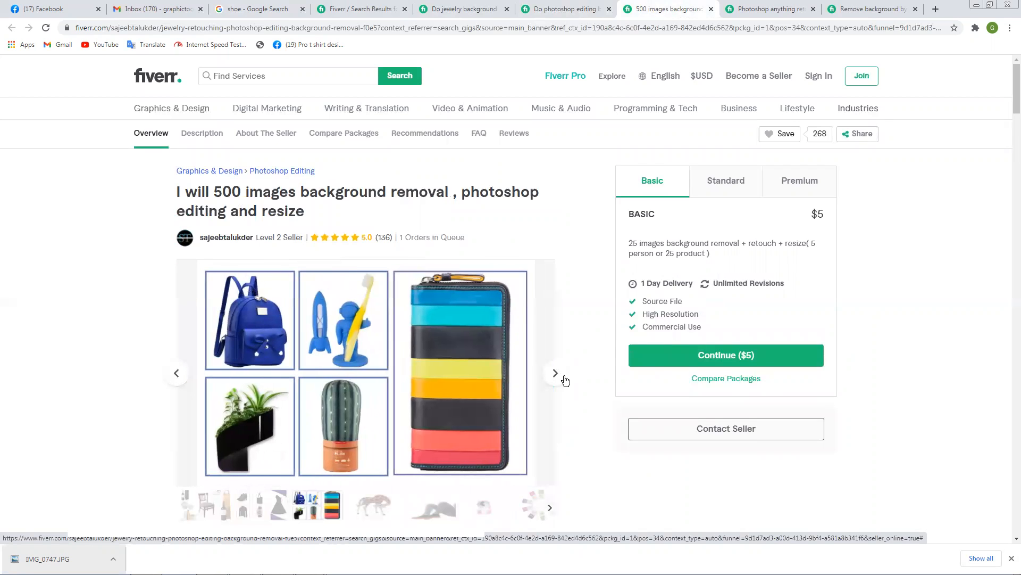
{"action": "left_click", "coordinate": [565, 379]}
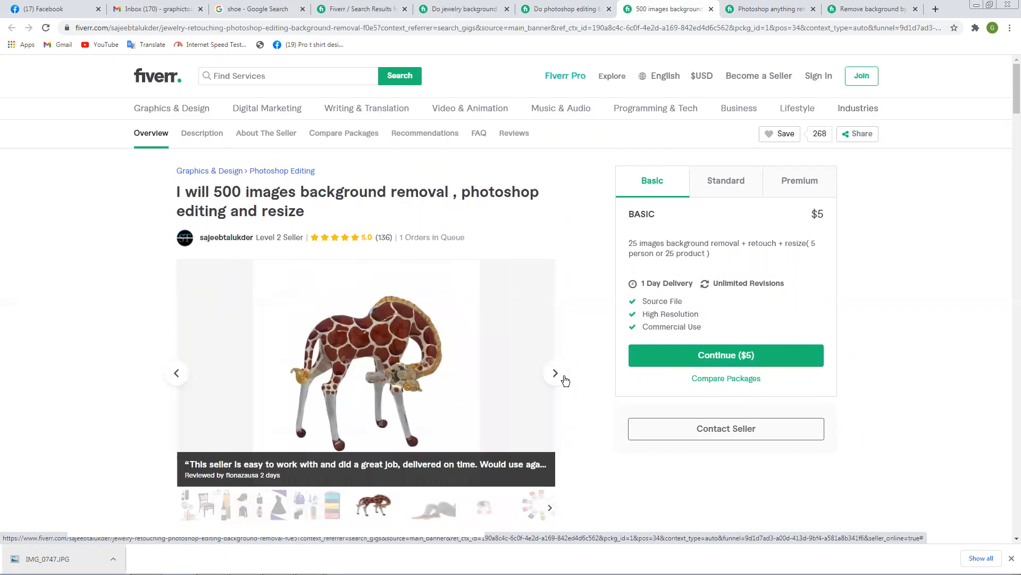
{"action": "left_click", "coordinate": [565, 380]}
- Look through the sample images of the "photoshop anything retouching editing background removal" gig
{"action": "left_click", "coordinate": [779, 15]}
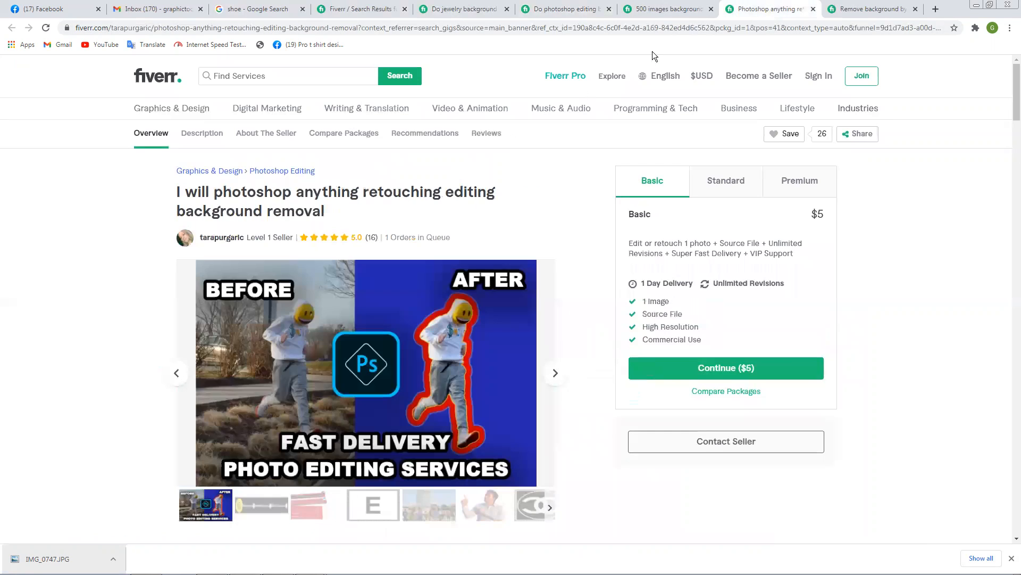
{"action": "left_click", "coordinate": [555, 371]}
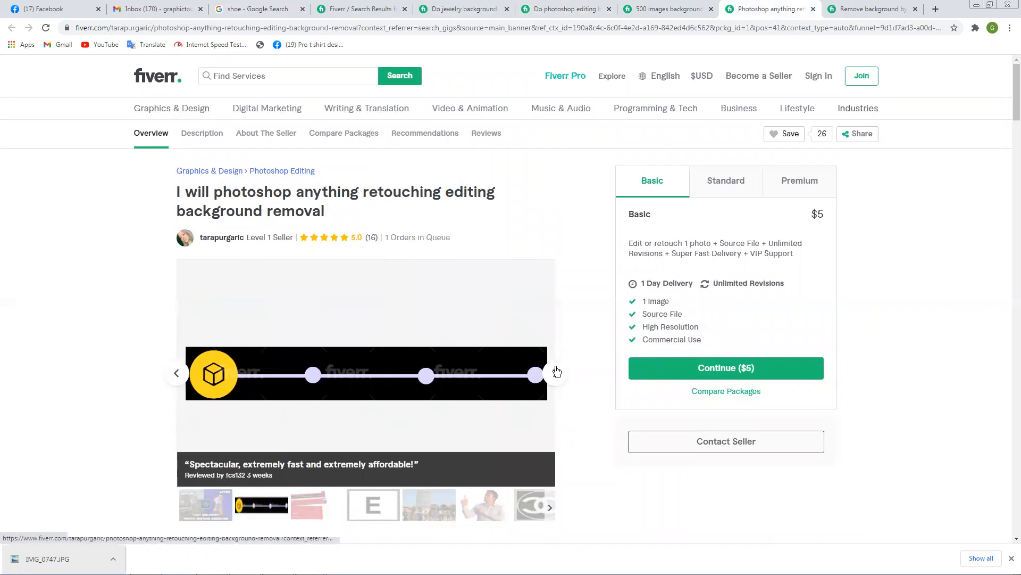
{"action": "left_click", "coordinate": [556, 372]}
{"action": "left_click", "coordinate": [557, 371]}
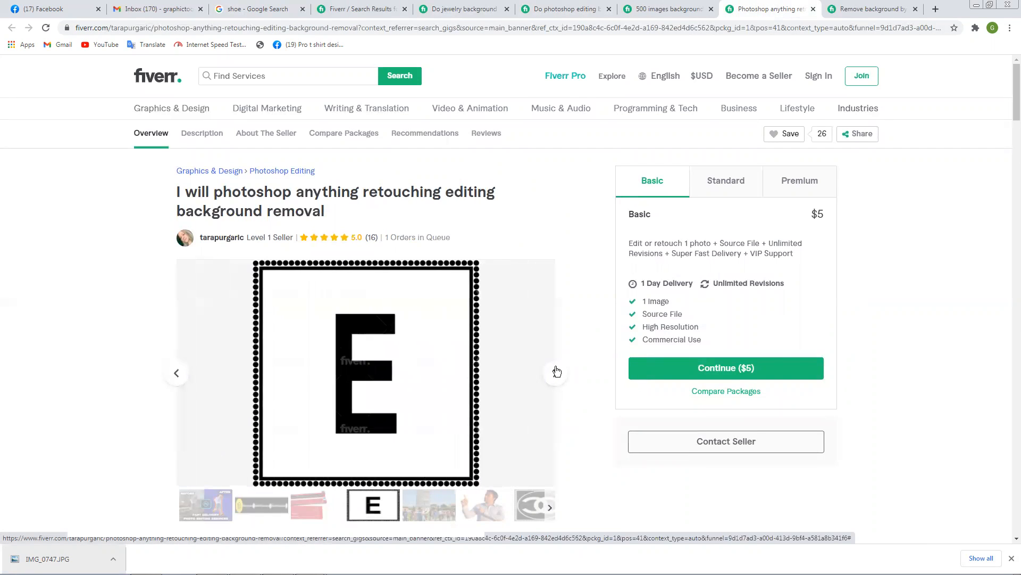
{"action": "left_click", "coordinate": [557, 371]}
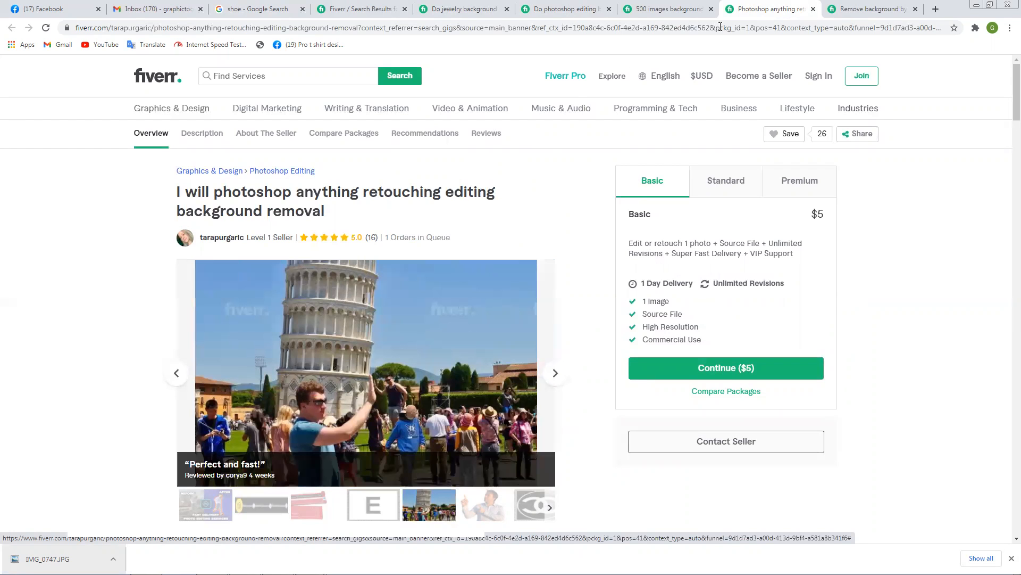
- Look through the before-and-after sample images of the "remove background by clipping path and mask" gig
{"action": "left_click", "coordinate": [842, 9]}
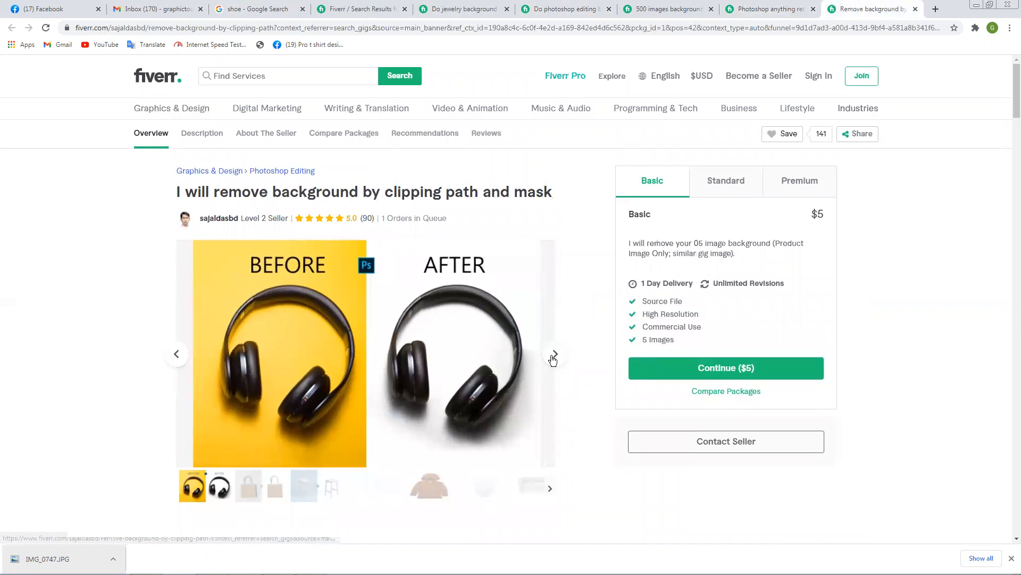
{"action": "left_click", "coordinate": [554, 356]}
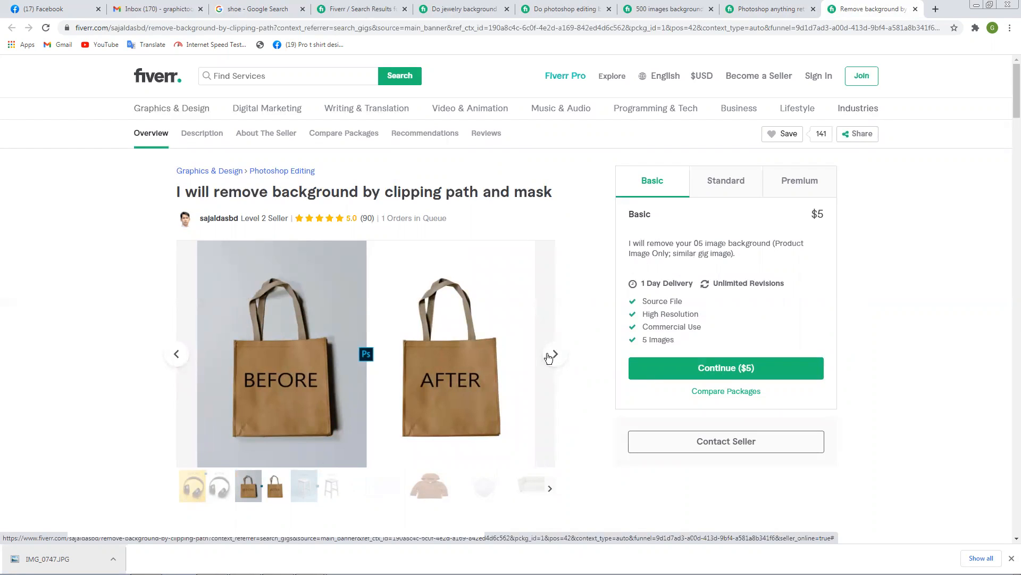
{"action": "left_click", "coordinate": [549, 357]}
{"action": "left_click", "coordinate": [548, 357]}
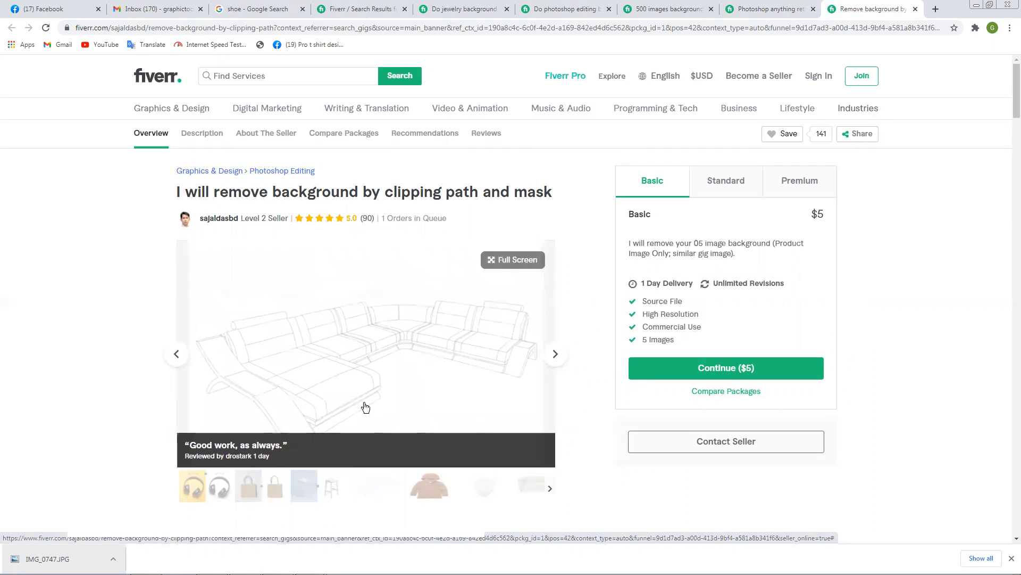
{"action": "left_click", "coordinate": [176, 353]}
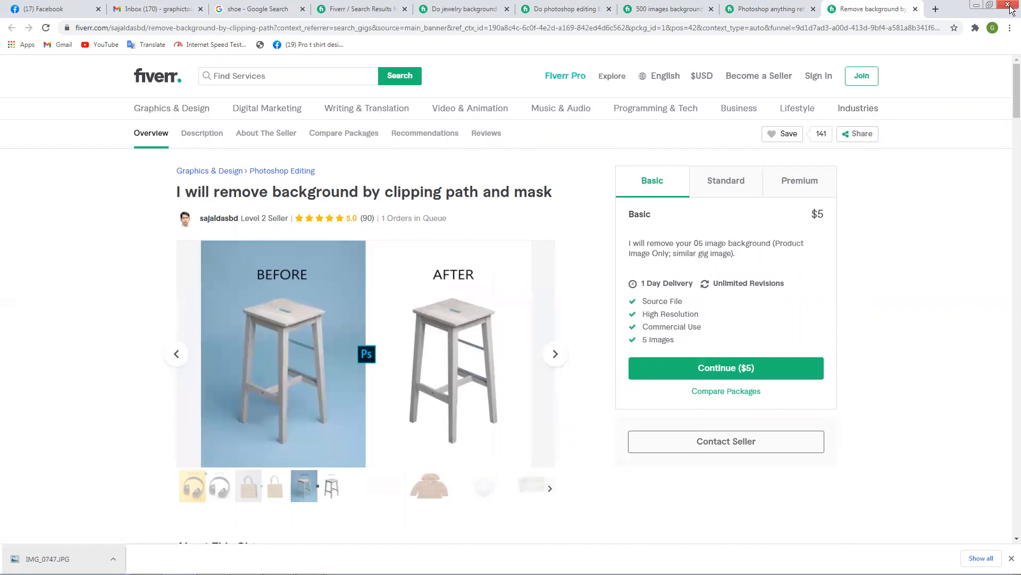